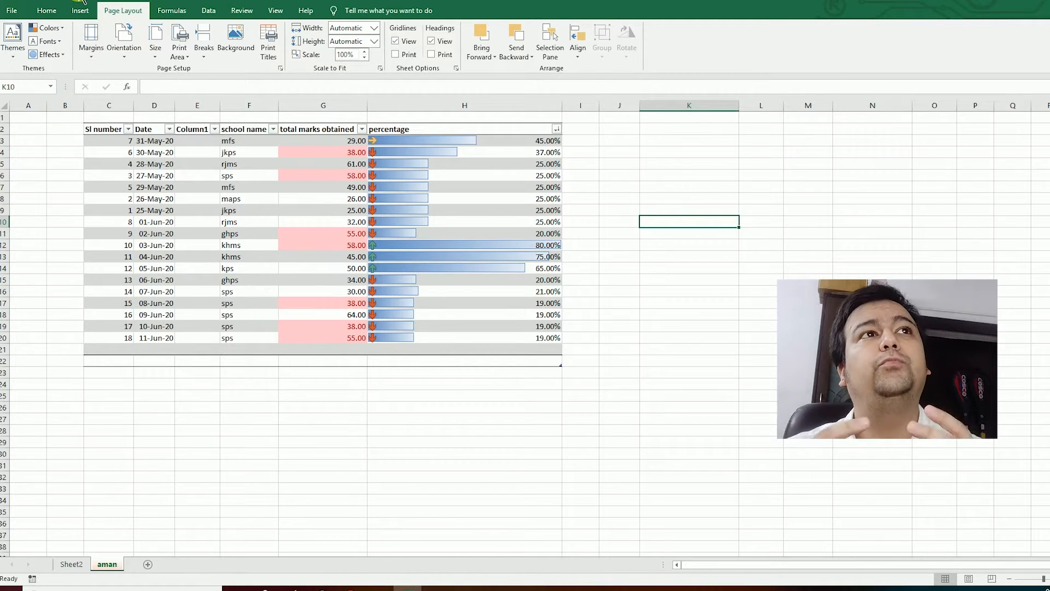
# - Show the print preview of the active sheet, page through it and return to the worksheet
pyautogui.hotkey('ctrl', 'p')
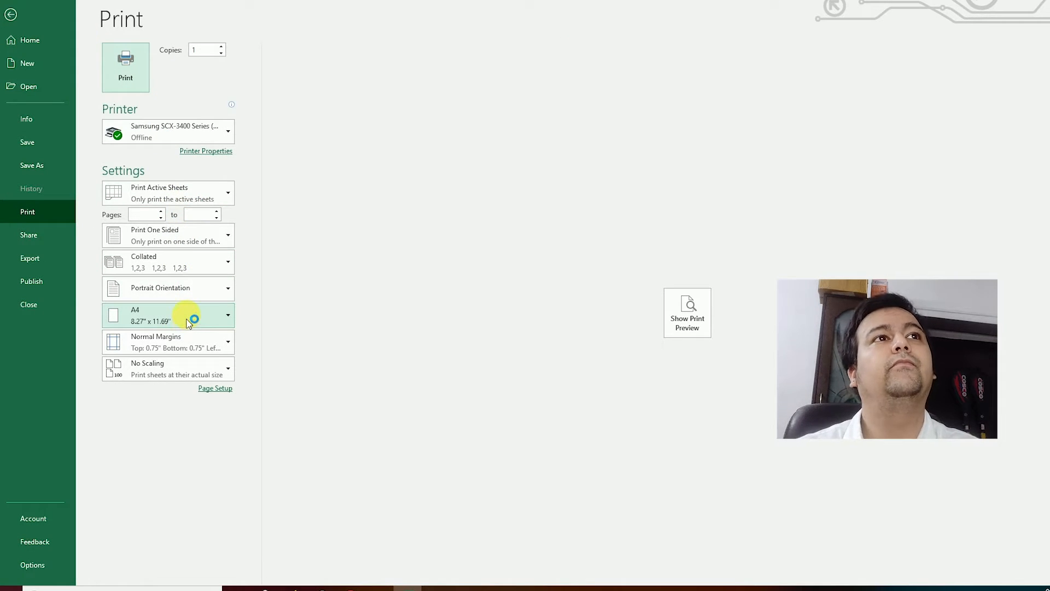
pyautogui.click(670, 313)
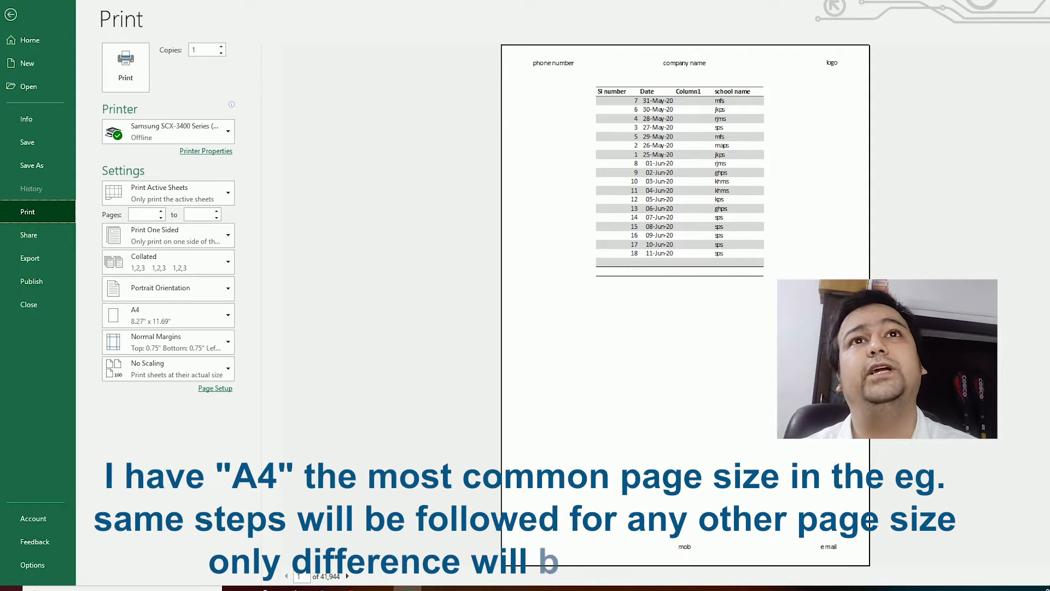
pyautogui.scroll(-1, 686, 305)
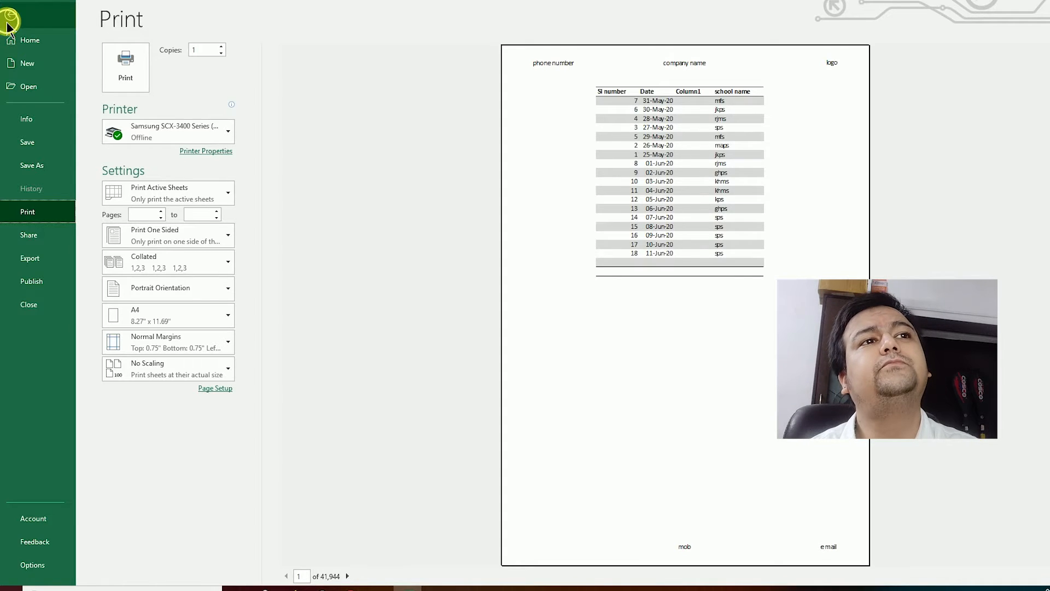
pyautogui.click(10, 22)
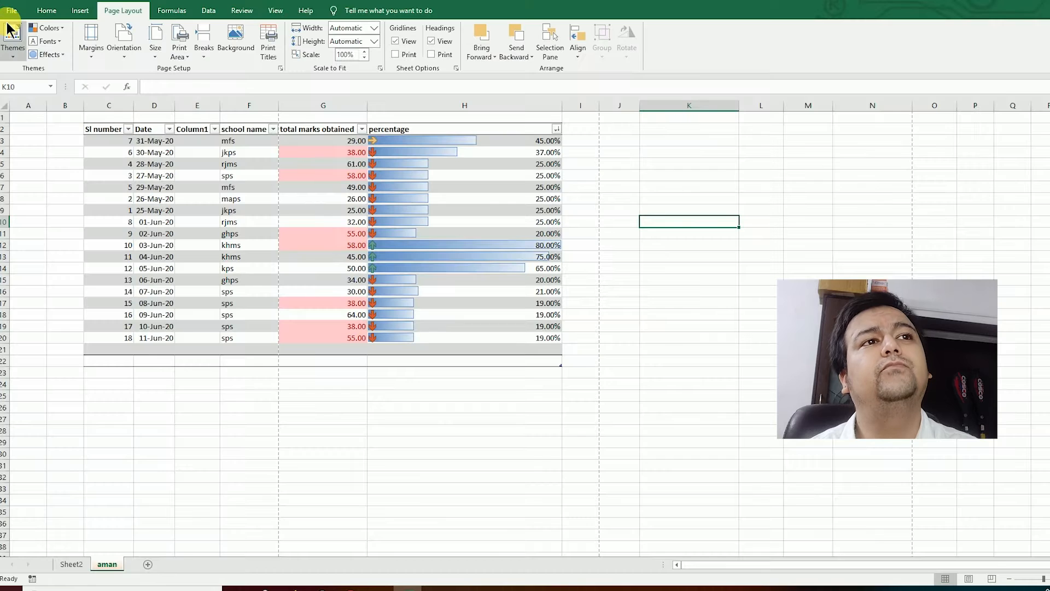
pyautogui.click(774, 268)
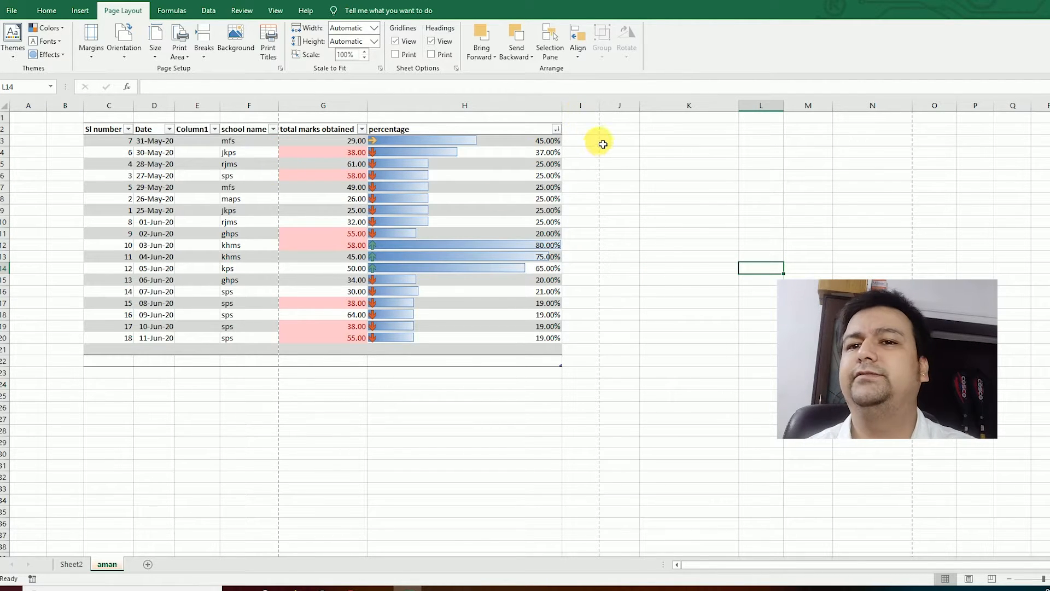
pyautogui.moveTo(607, 129); pyautogui.dragTo(592, 178)
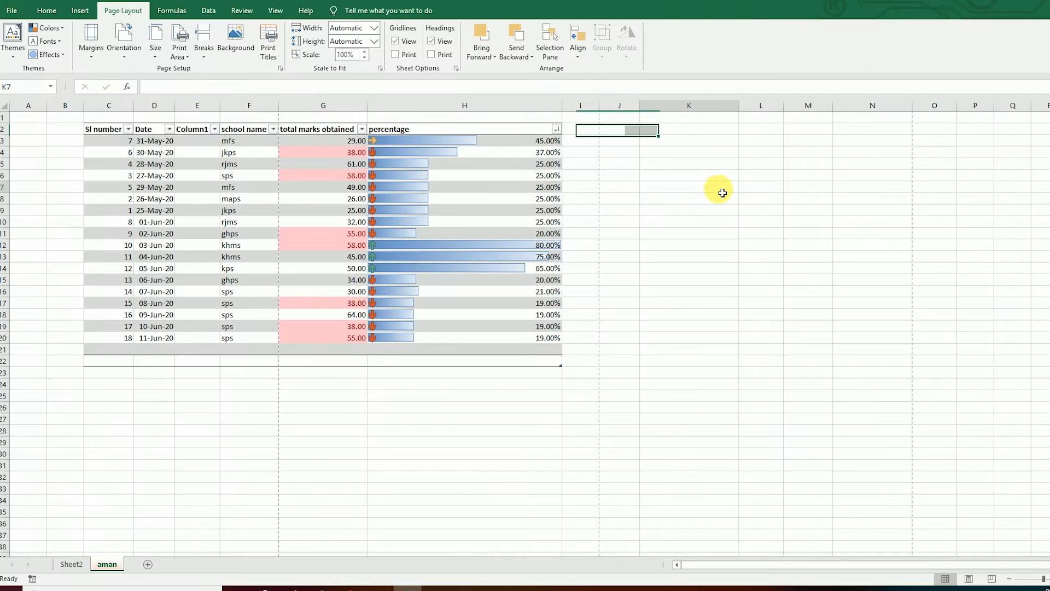
pyautogui.click(909, 204)
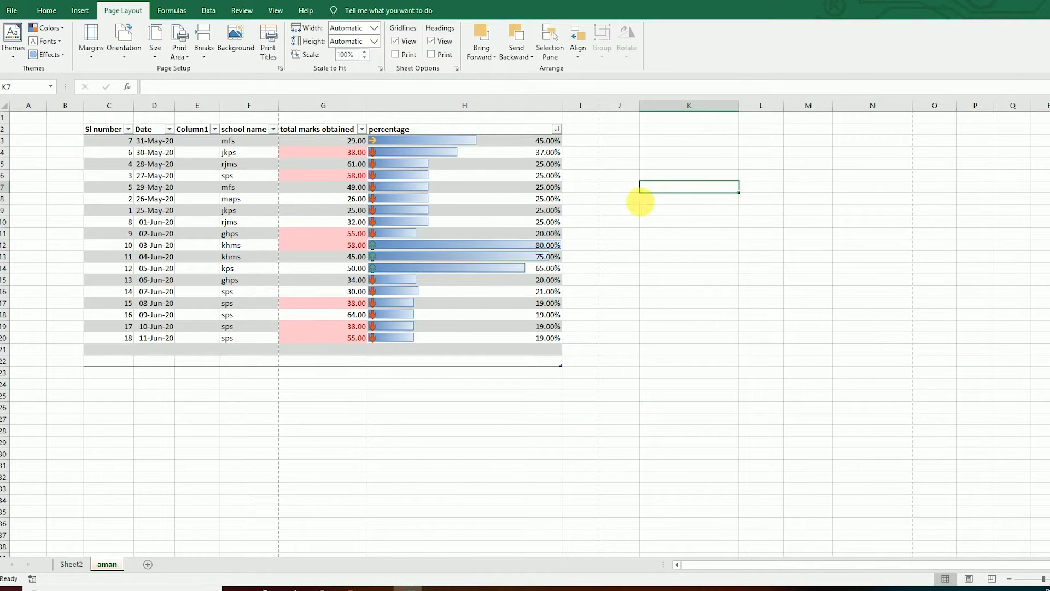
pyautogui.click(893, 292)
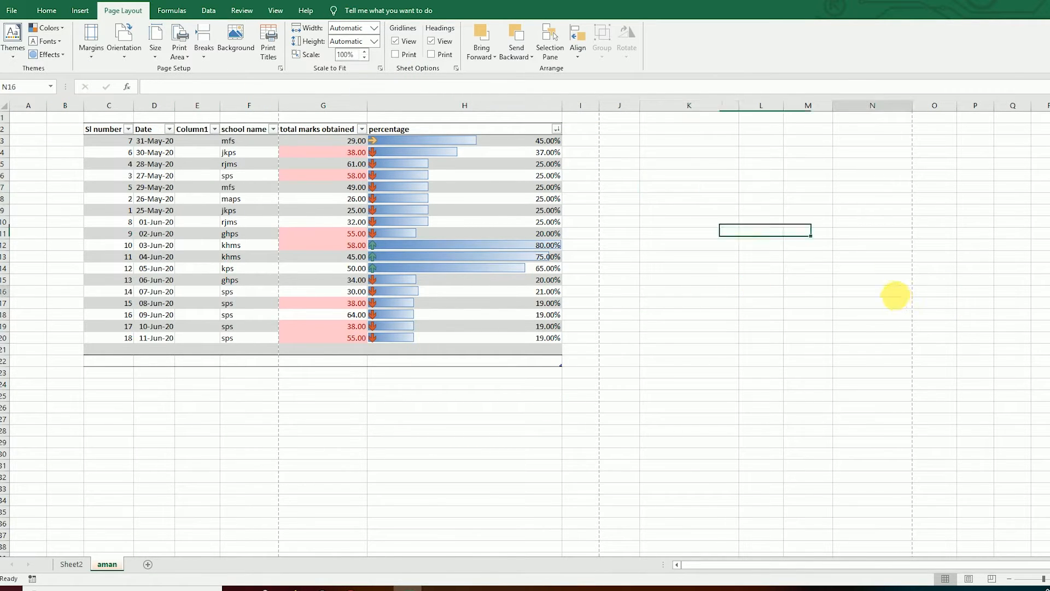
# - Delete the empty sheet columns A and B in front of the table
pyautogui.moveTo(75, 110); pyautogui.dragTo(29, 105)
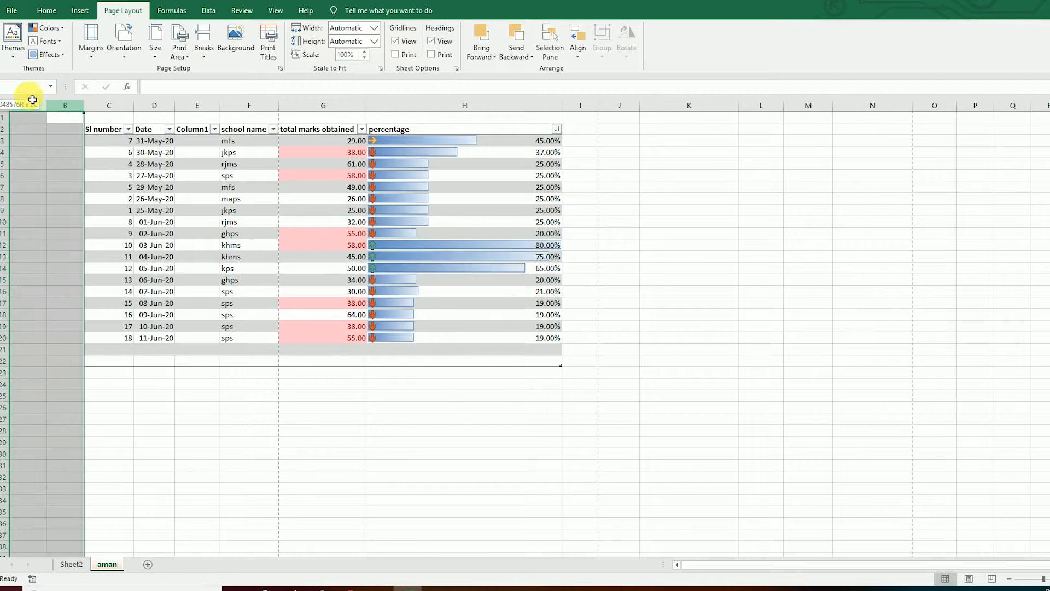
pyautogui.rightClick(33, 110)
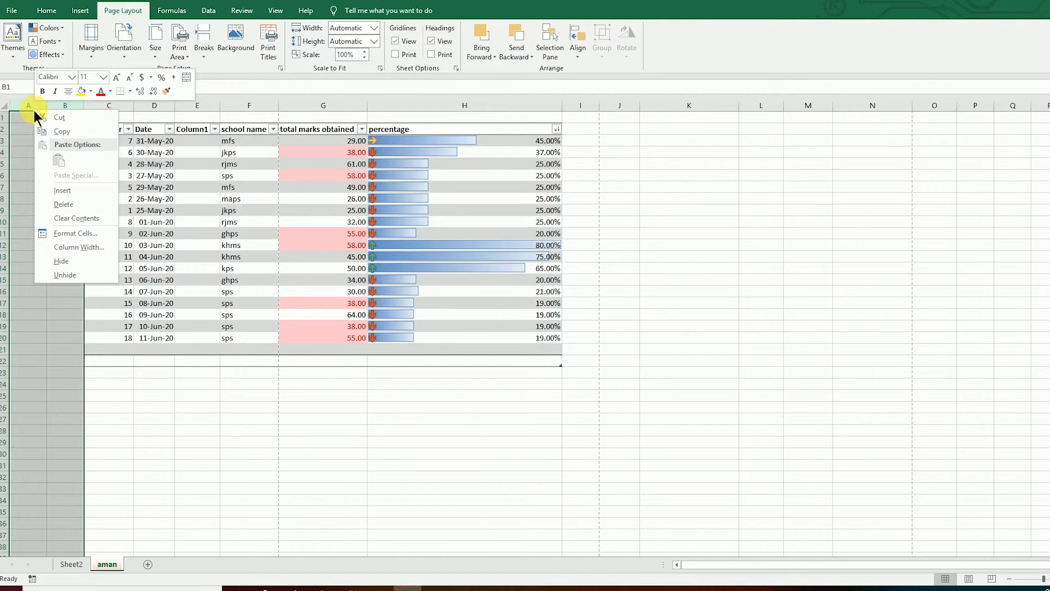
pyautogui.click(90, 207)
pyautogui.click(797, 246)
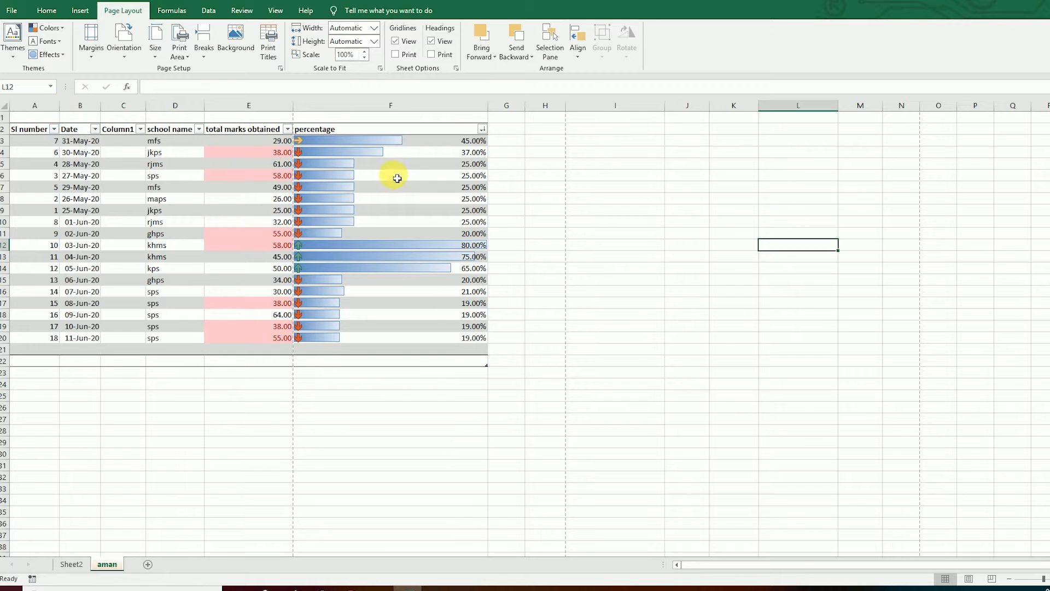
pyautogui.moveTo(250, 414); pyautogui.dragTo(615, 443)
pyautogui.click(774, 349)
# - Narrow the percentage column to about three quarters of its width and the total marks obtained column to about 60 percent
pyautogui.click(411, 105)
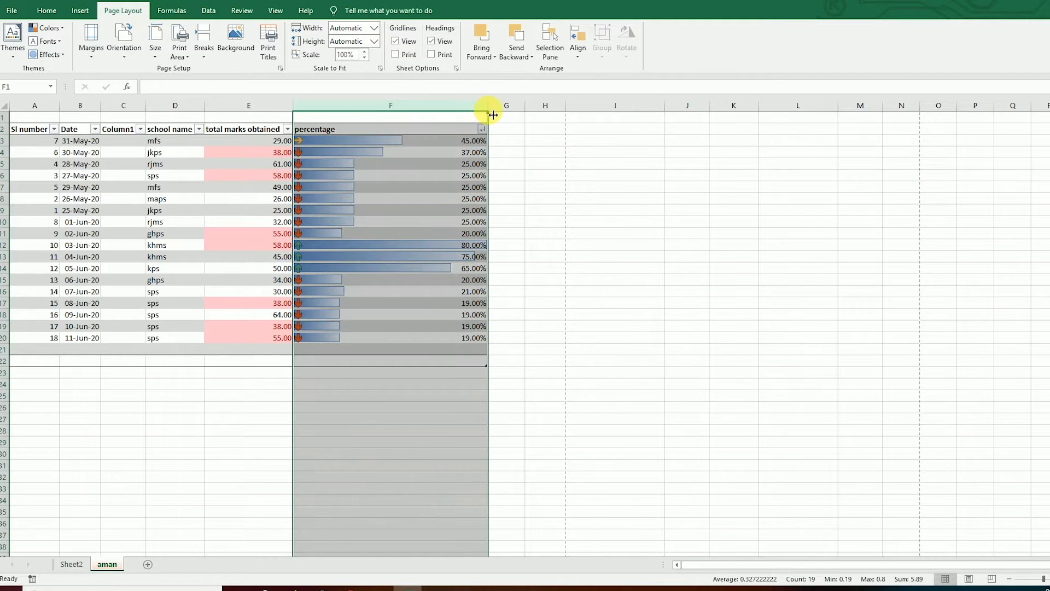
pyautogui.moveTo(494, 115); pyautogui.dragTo(443, 112)
pyautogui.click(810, 234)
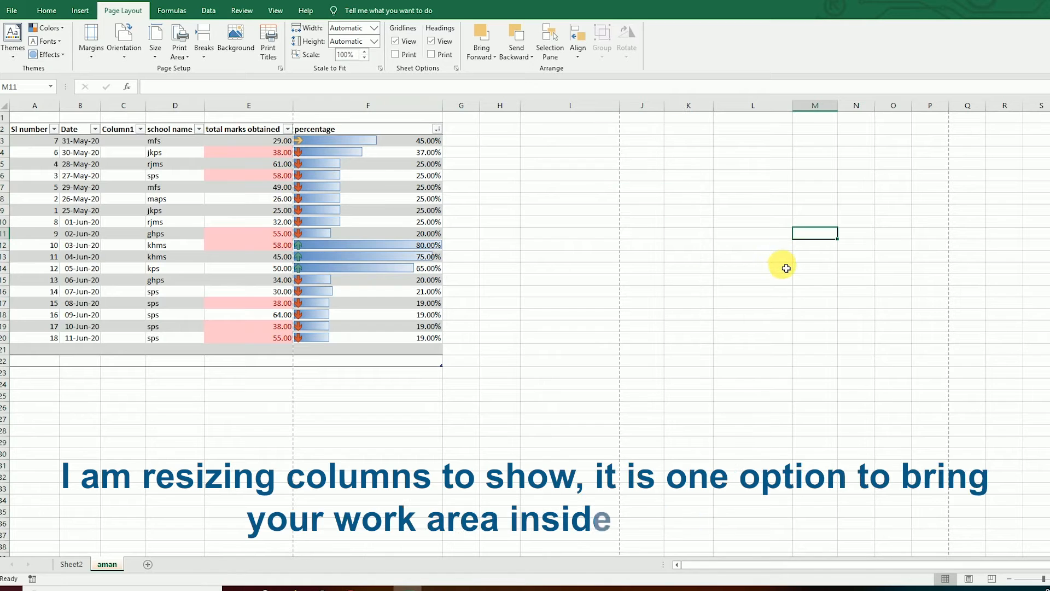
pyautogui.click(281, 106)
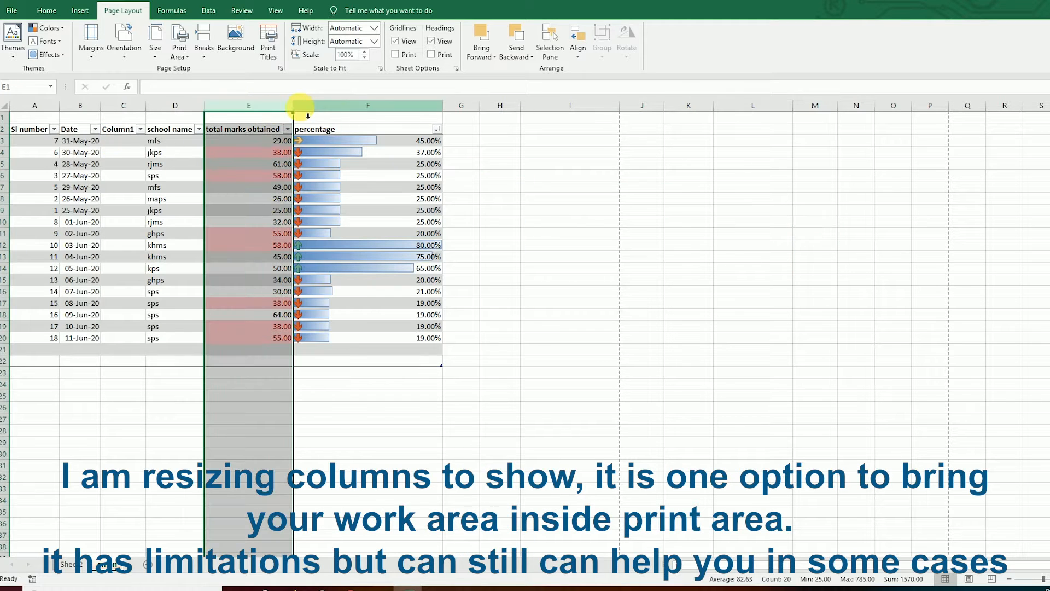
pyautogui.moveTo(293, 105); pyautogui.dragTo(256, 110)
pyautogui.click(546, 213)
# - Make header row 2 about three times as tall and wrap its text
pyautogui.click(231, 133)
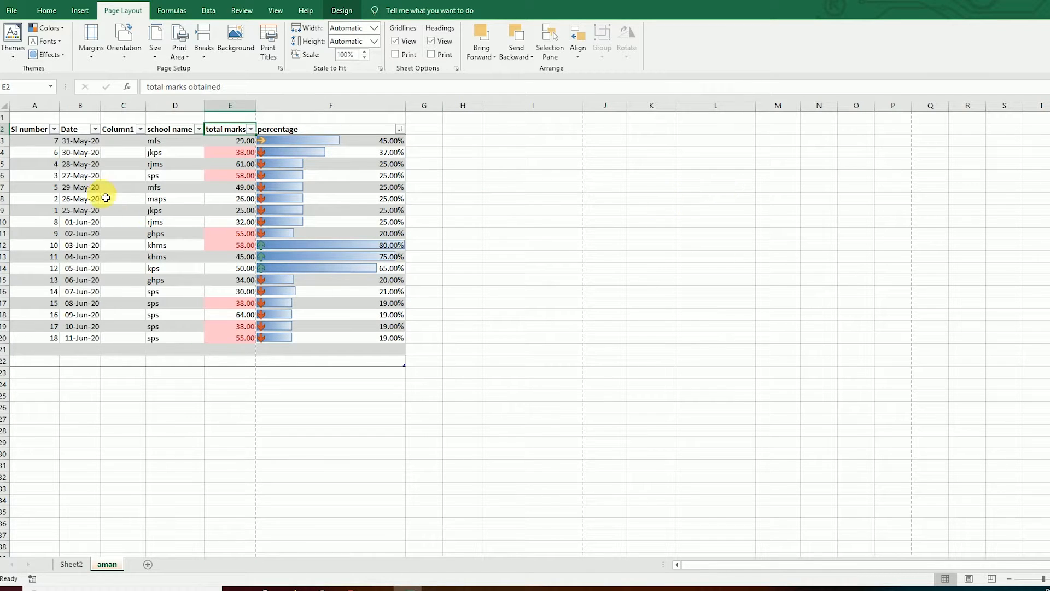
pyautogui.moveTo(2, 135); pyautogui.dragTo(2, 157)
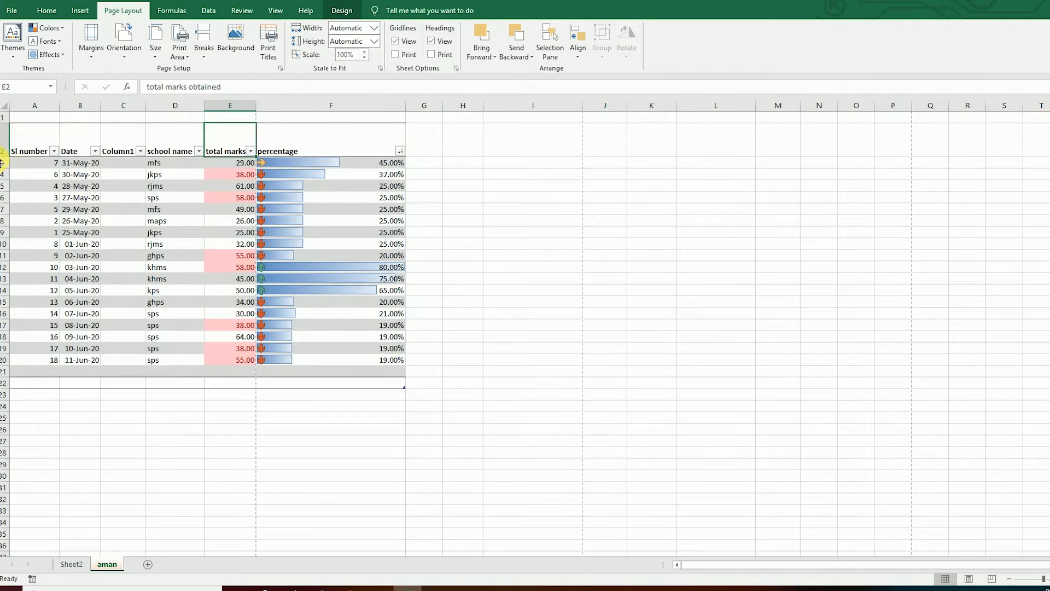
pyautogui.click(3, 147)
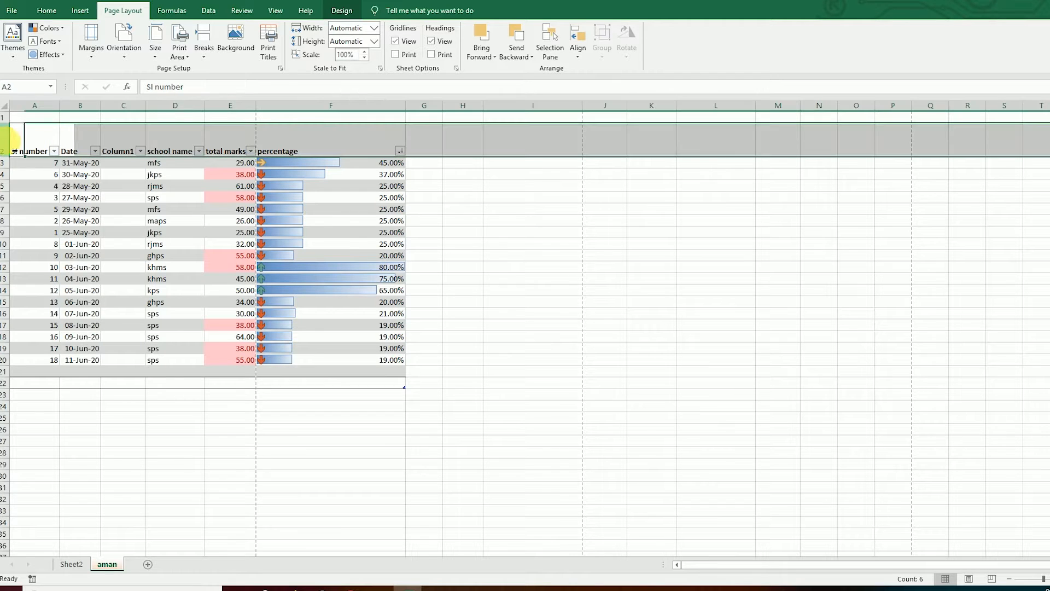
pyautogui.click(48, 11)
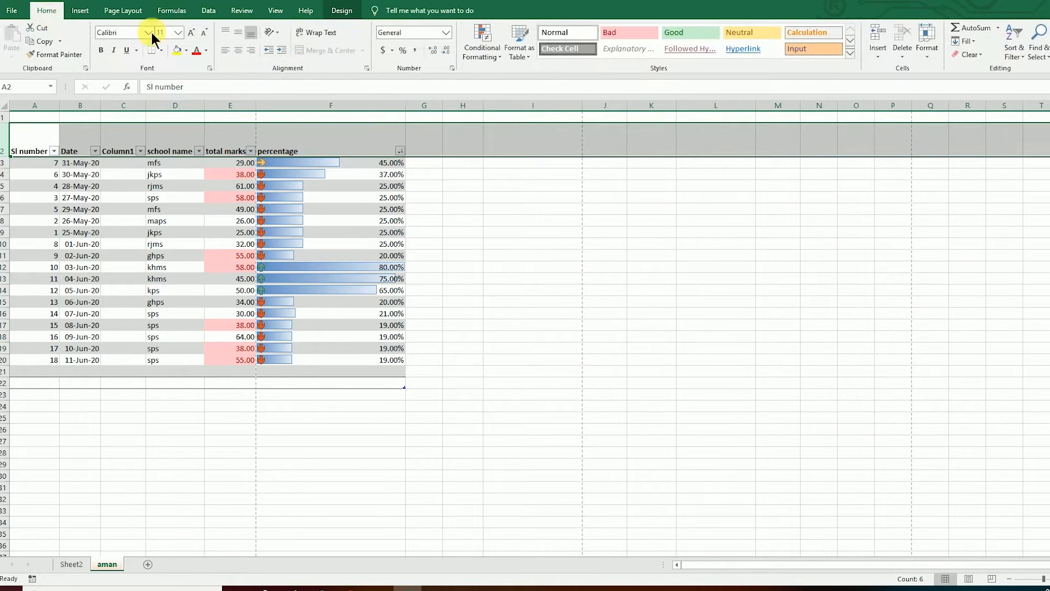
pyautogui.click(317, 33)
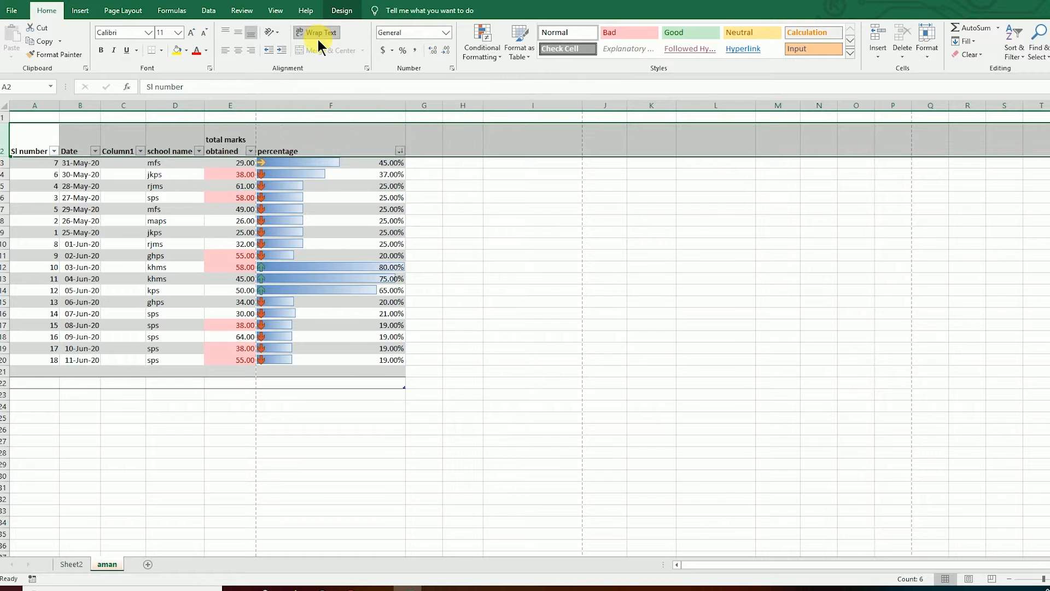
pyautogui.click(649, 283)
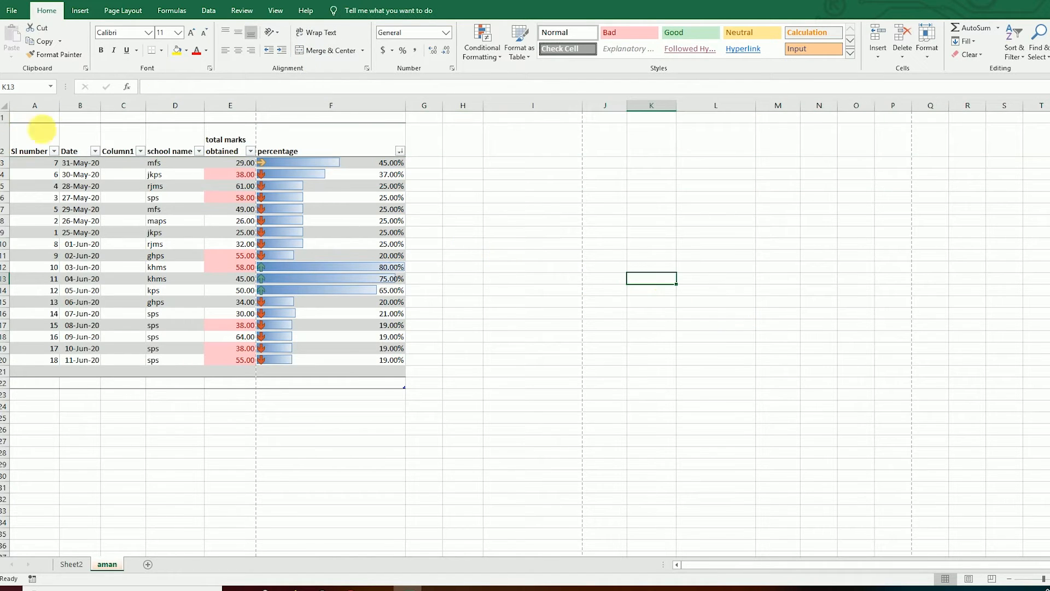
# - Align the text of header row 2 to the top of its cells
pyautogui.click(4, 140)
pyautogui.click(223, 32)
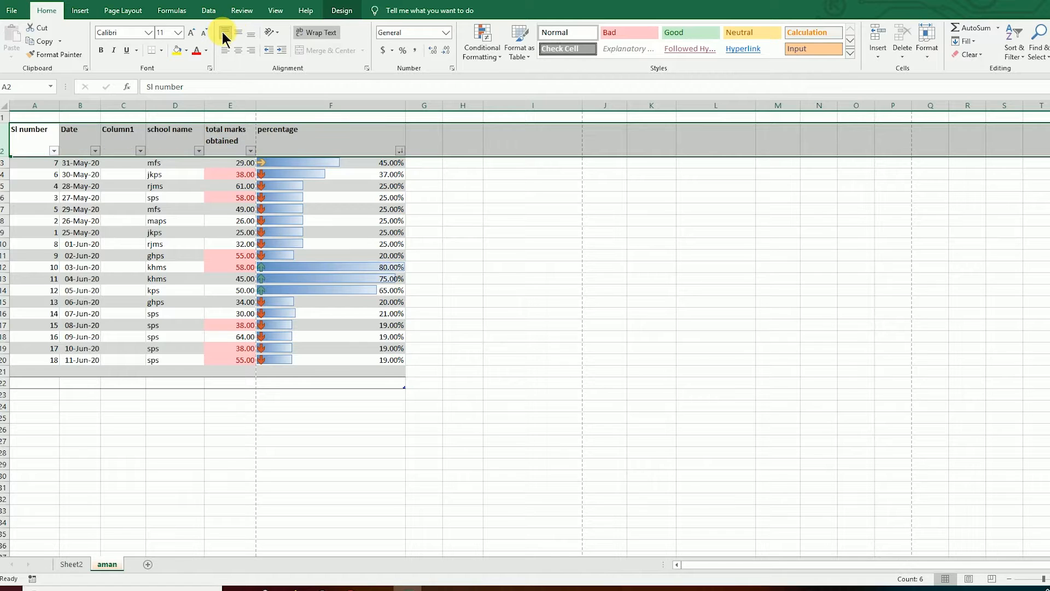
pyautogui.click(527, 257)
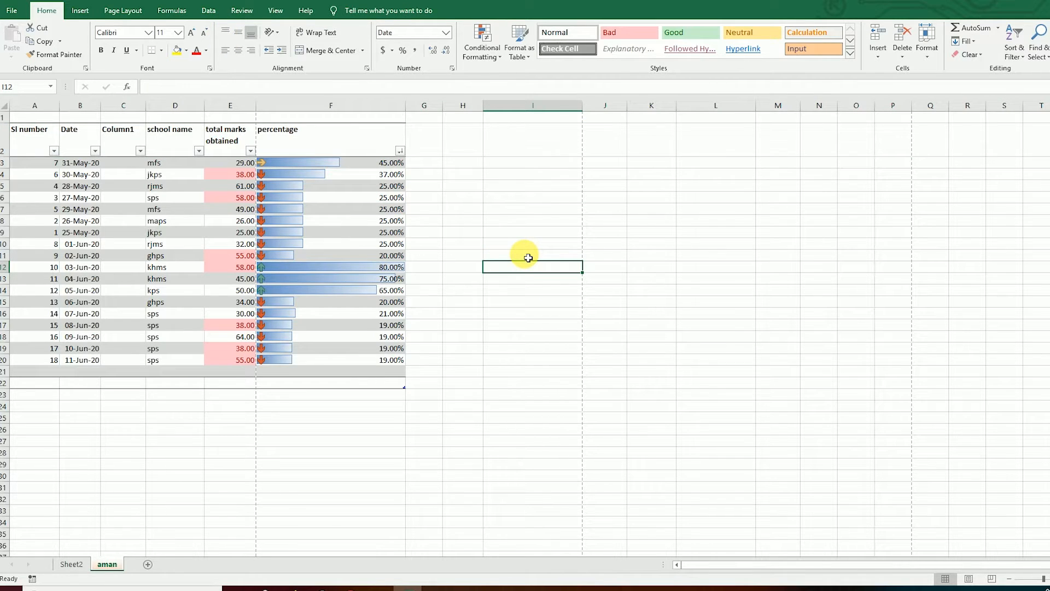
# - Delete the empty Column1 column between Date and school name
pyautogui.click(129, 108)
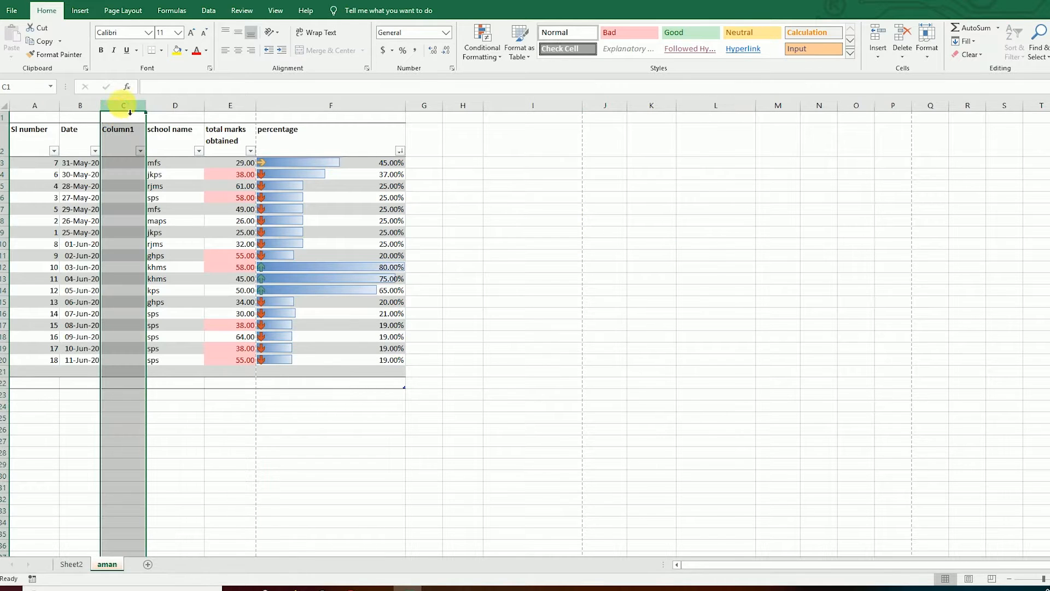
pyautogui.rightClick(130, 113)
pyautogui.click(164, 200)
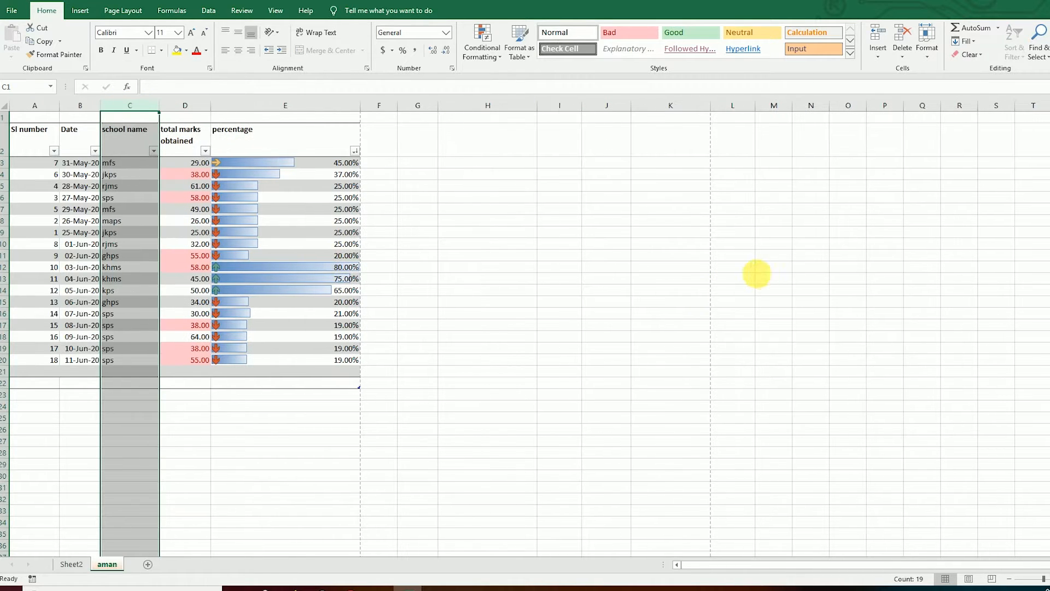
pyautogui.click(756, 274)
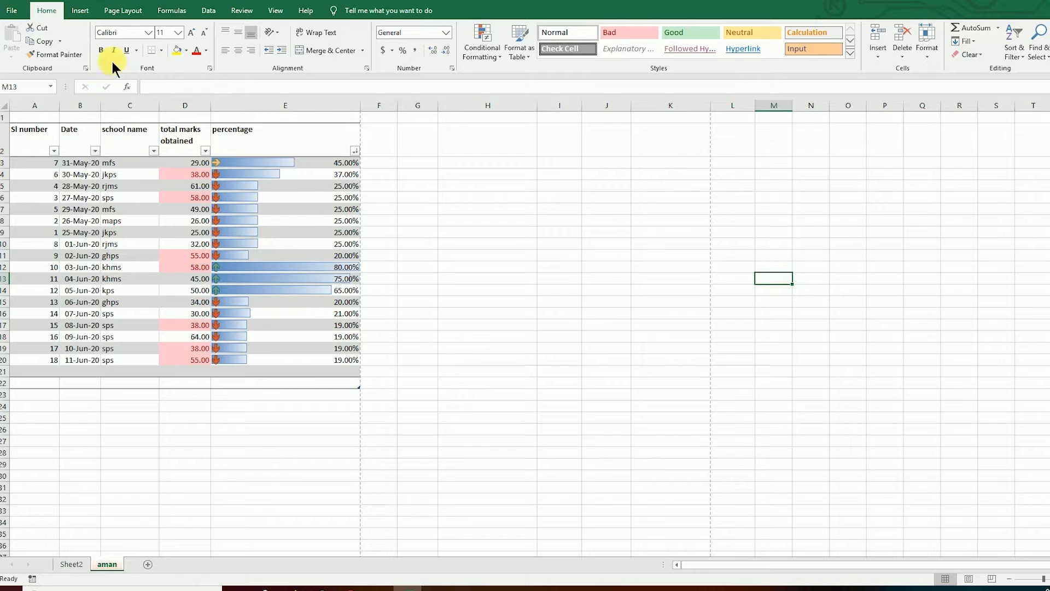
# - Check in the print preview whether all table columns fit on one page
pyautogui.hotkey('ctrl', 'p')
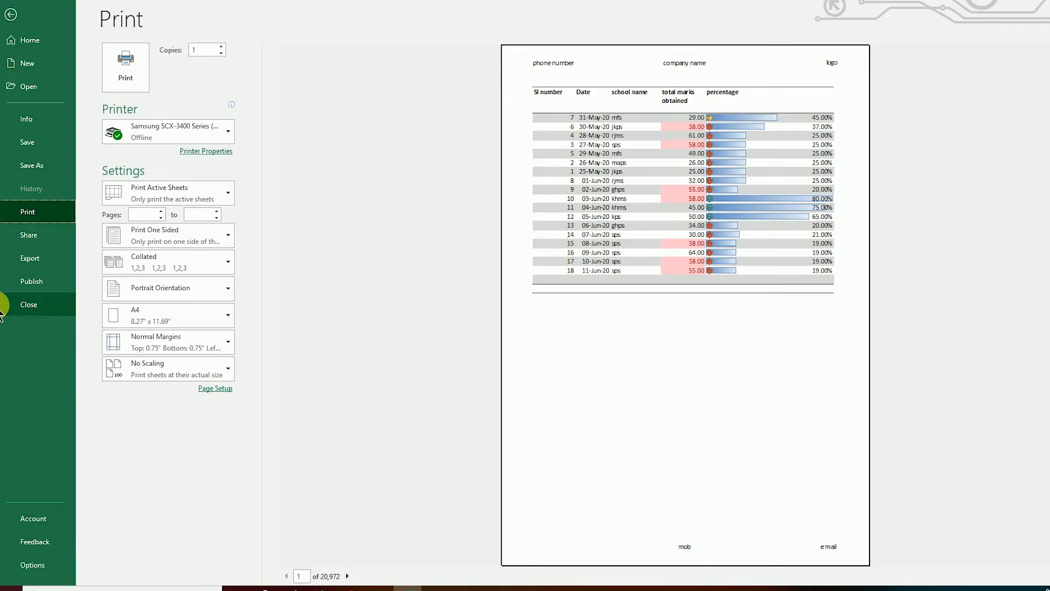
pyautogui.scroll(-1, 685, 305)
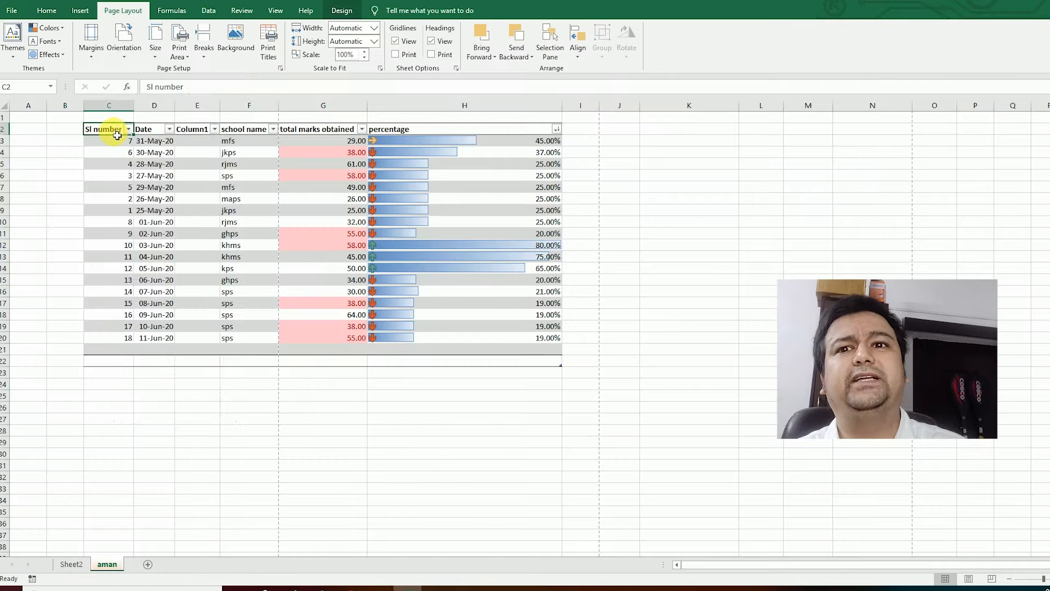
# - Insert two new table columns to the left of the Sl number column
pyautogui.rightClick(112, 130)
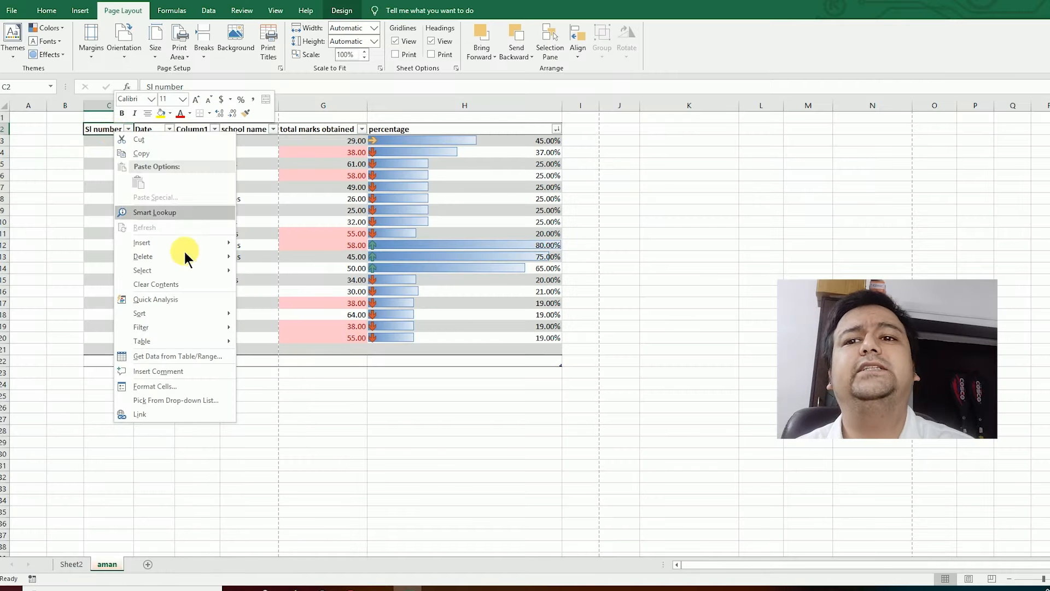
pyautogui.moveTo(191, 242)
pyautogui.click(280, 243)
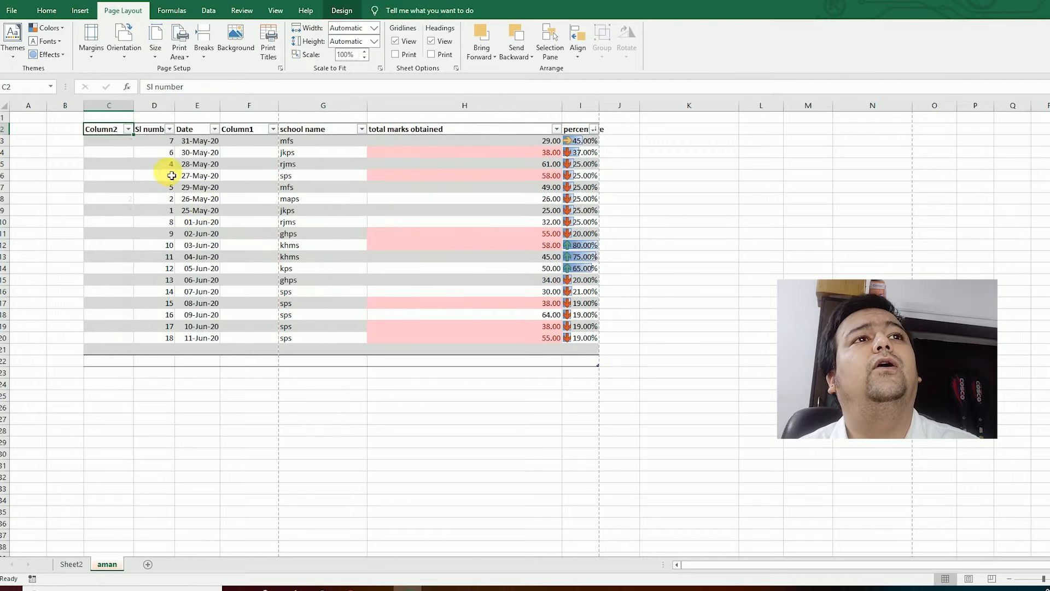
pyautogui.rightClick(113, 131)
pyautogui.moveTo(188, 243)
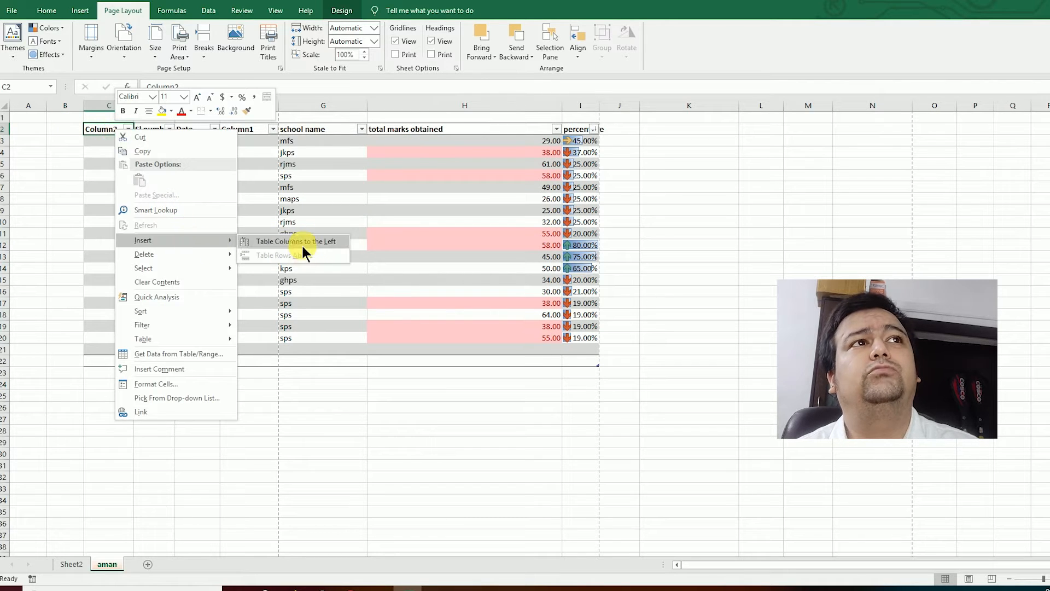
pyautogui.click(304, 244)
# - Delete the blank sheet columns A and B so the widened table starts at the sheet's edge
pyautogui.moveTo(81, 117); pyautogui.dragTo(22, 107)
pyautogui.rightClick(33, 107)
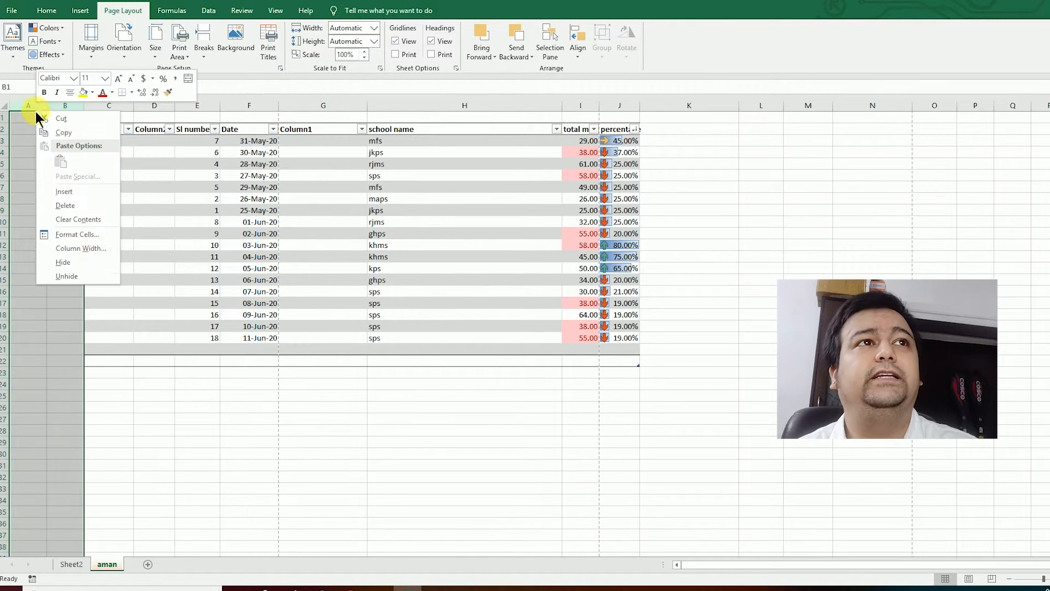
pyautogui.click(65, 205)
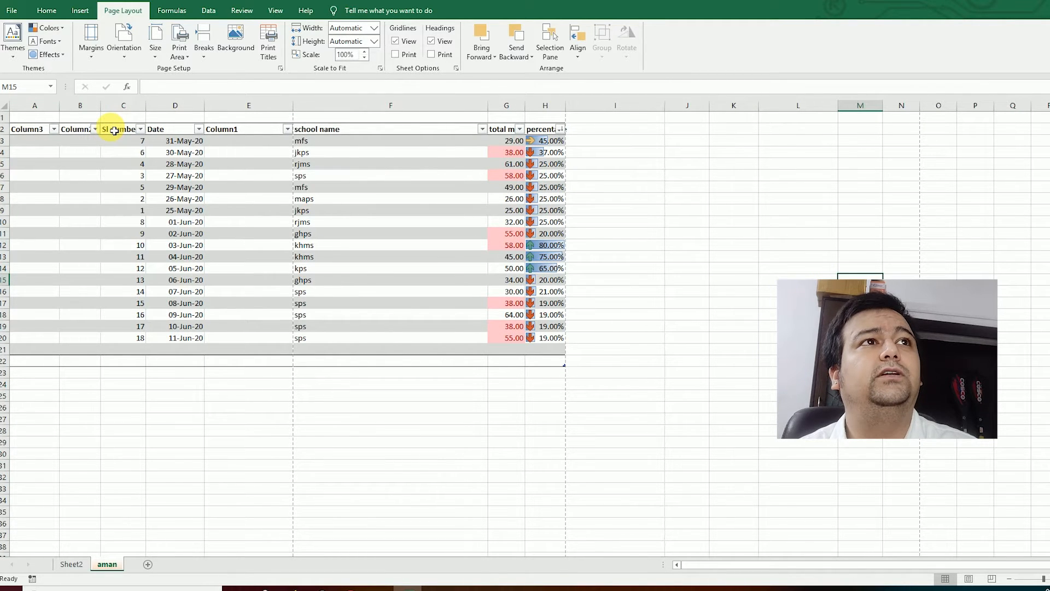
pyautogui.click(25, 130)
pyautogui.click(83, 133)
pyautogui.click(119, 132)
pyautogui.click(164, 133)
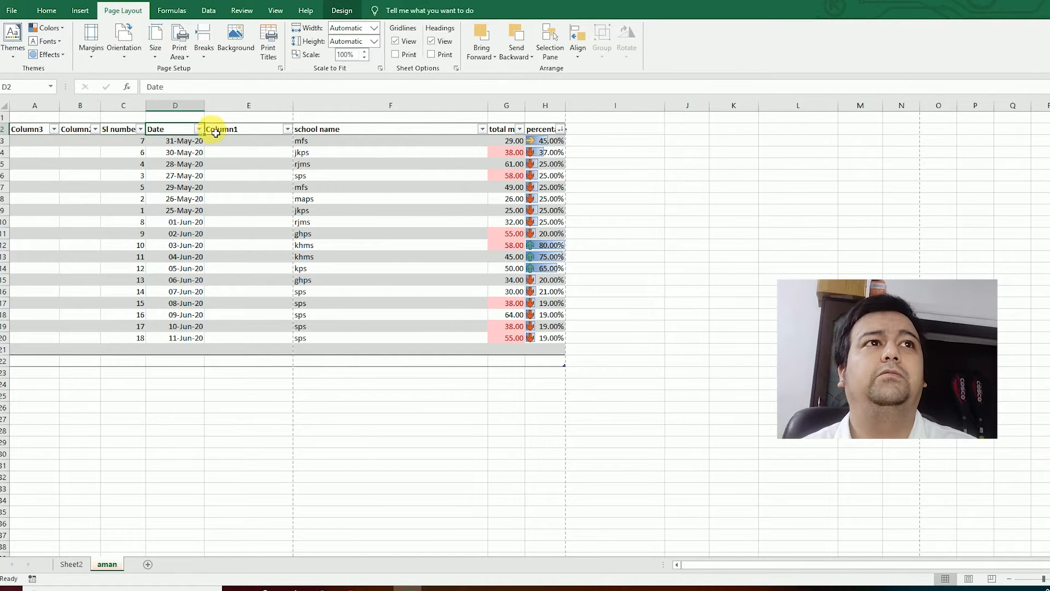
pyautogui.click(232, 132)
pyautogui.click(328, 132)
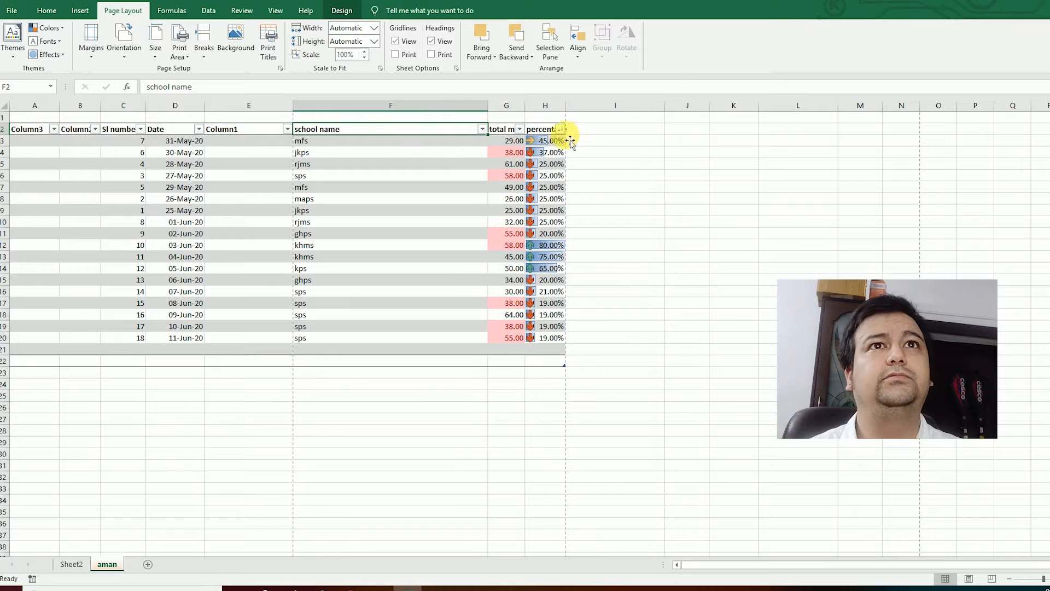
pyautogui.click(594, 128)
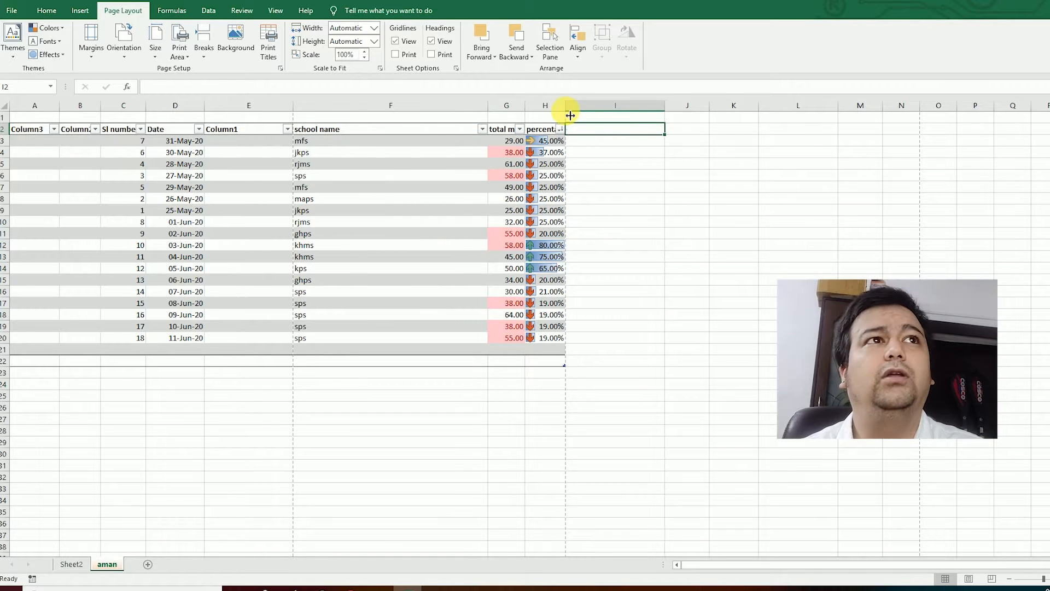
# - AutoFit the school name column and widen the percentage column to roughly four times its width
pyautogui.doubleClick(493, 109)
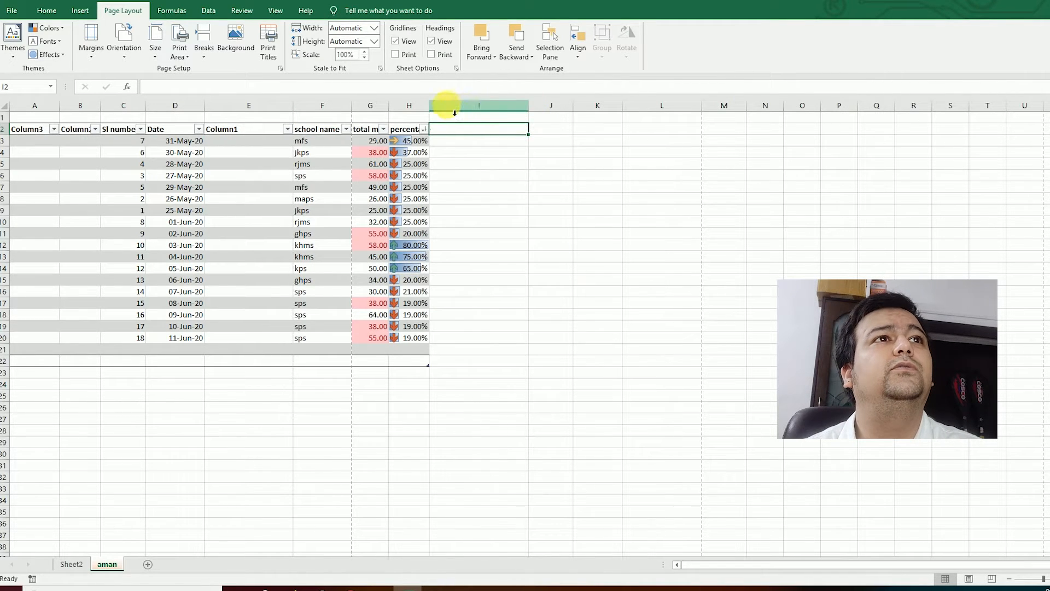
pyautogui.moveTo(431, 107); pyautogui.dragTo(580, 108)
pyautogui.click(912, 198)
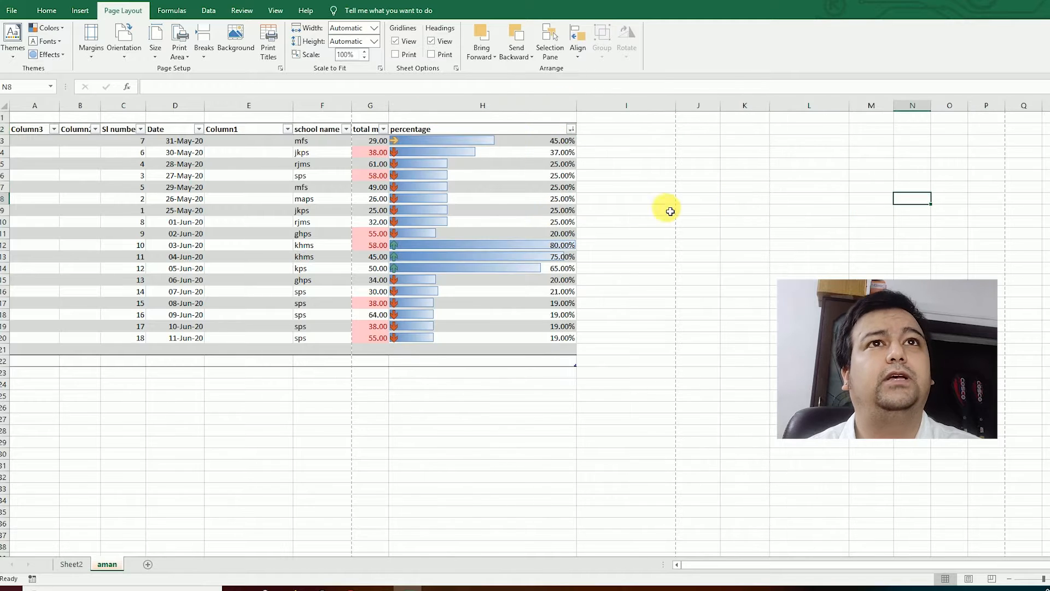
# - Check in the print preview which table columns spill onto a second page
pyautogui.hotkey('ctrl', 'p')
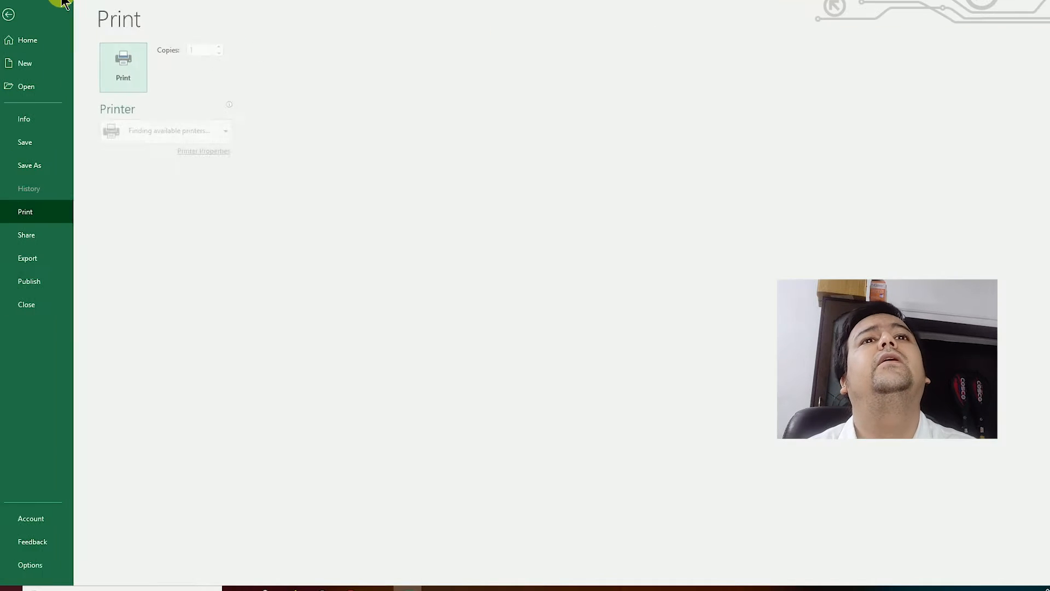
pyautogui.click(686, 309)
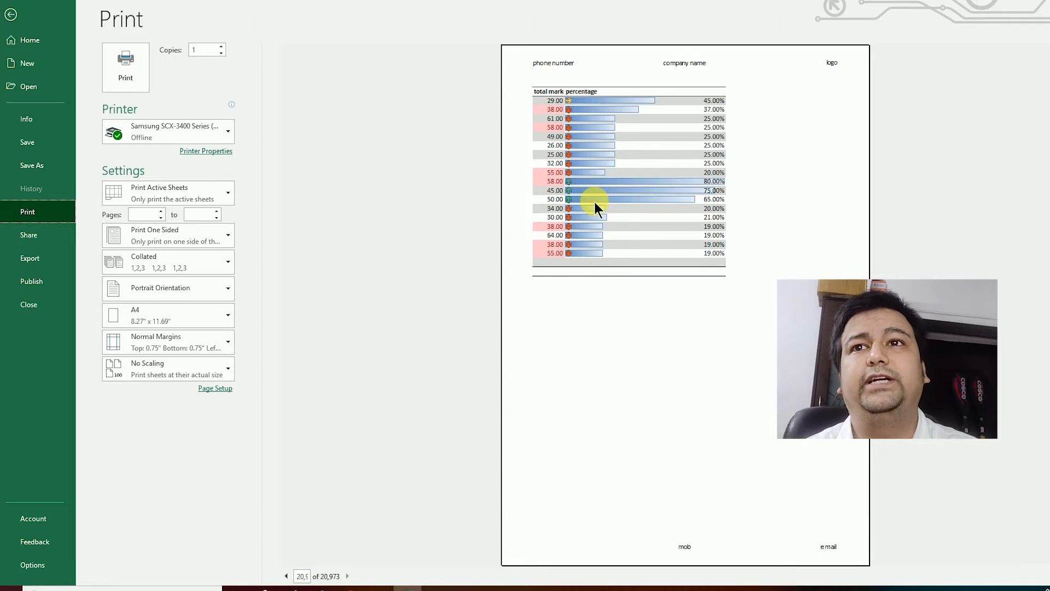
pyautogui.press('Escape')
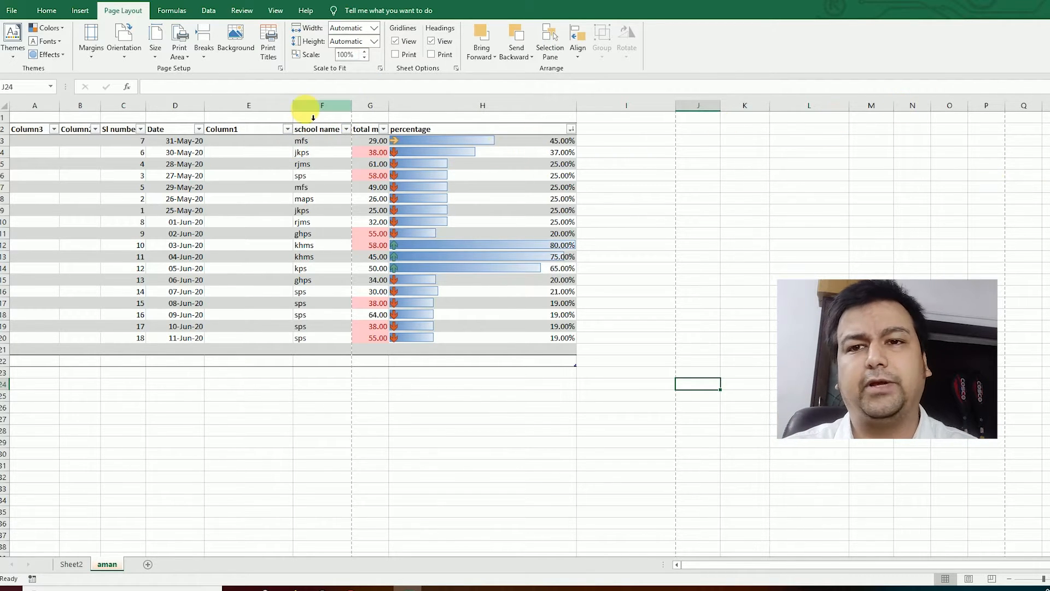
# - Apply the Narrow page margins preset, with 0.25" left and right, and compare the table columns with the page-break line
pyautogui.click(92, 57)
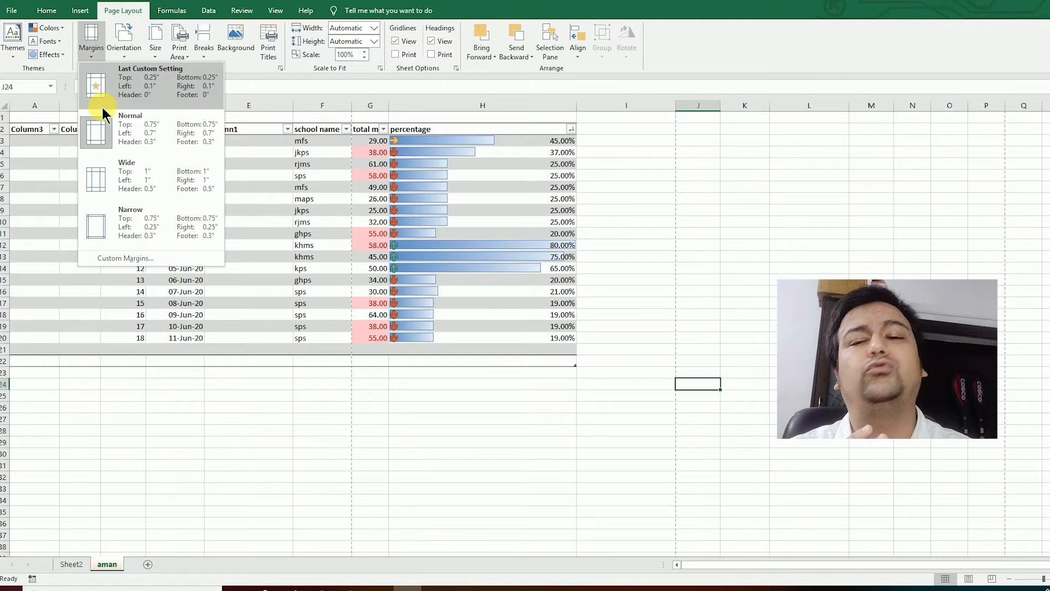
pyautogui.click(138, 215)
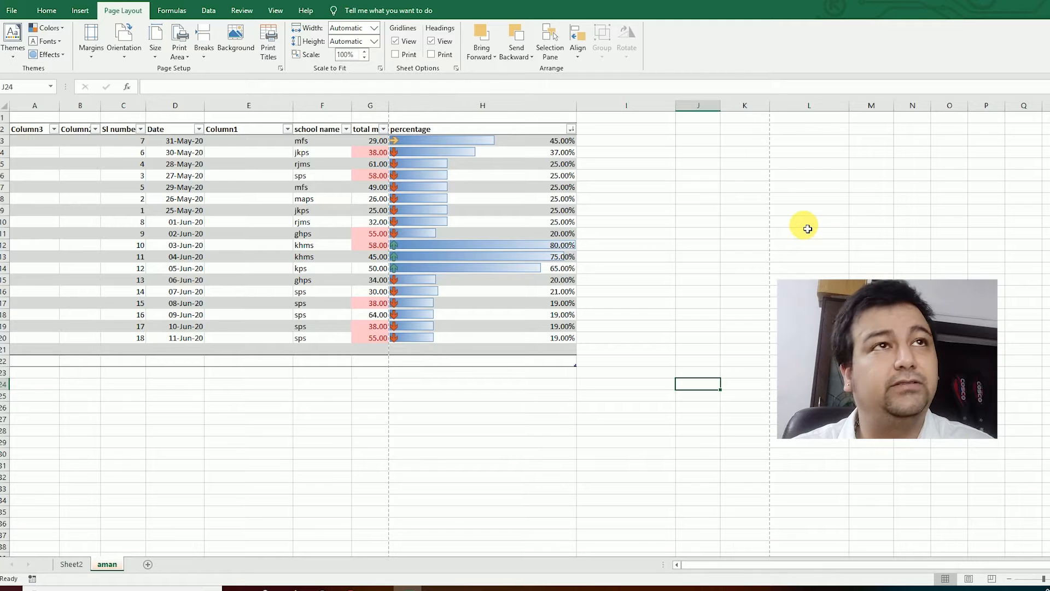
pyautogui.moveTo(32, 116); pyautogui.dragTo(378, 141)
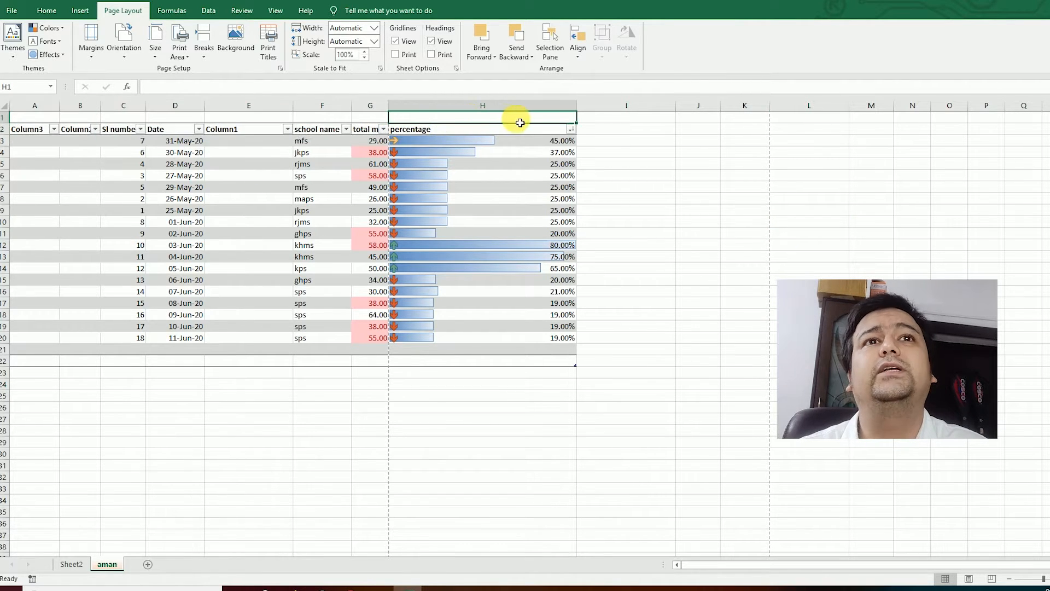
pyautogui.moveTo(516, 117); pyautogui.dragTo(750, 381)
pyautogui.click(912, 350)
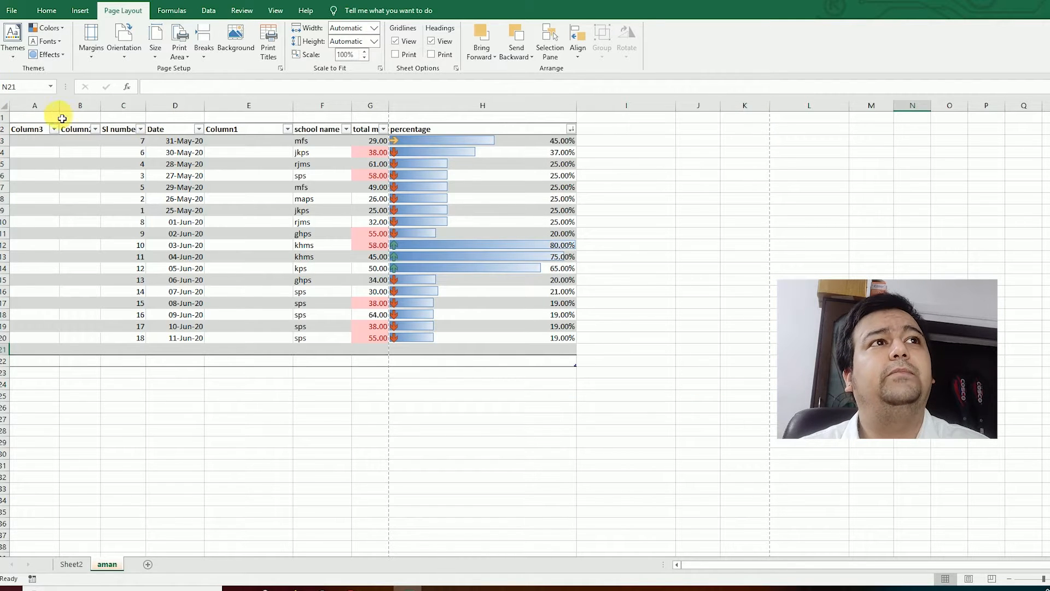
# - Try an AutoFit of the percentage column, undo it, and try shrinking the column until it lies inside the page-break line
pyautogui.click(477, 121)
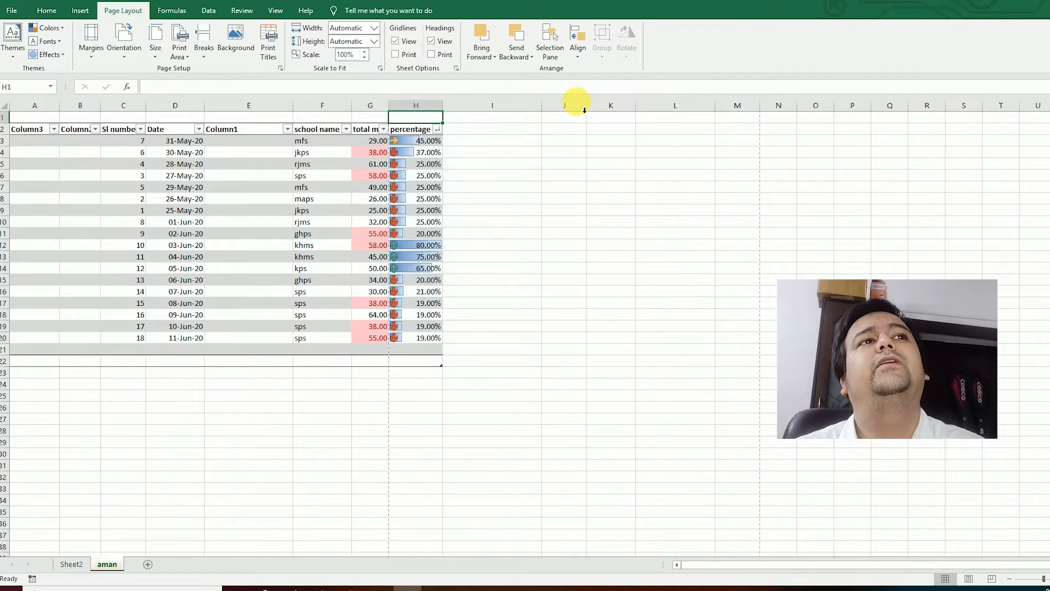
pyautogui.doubleClick(576, 105)
pyautogui.hotkey('ctrl', 'z')
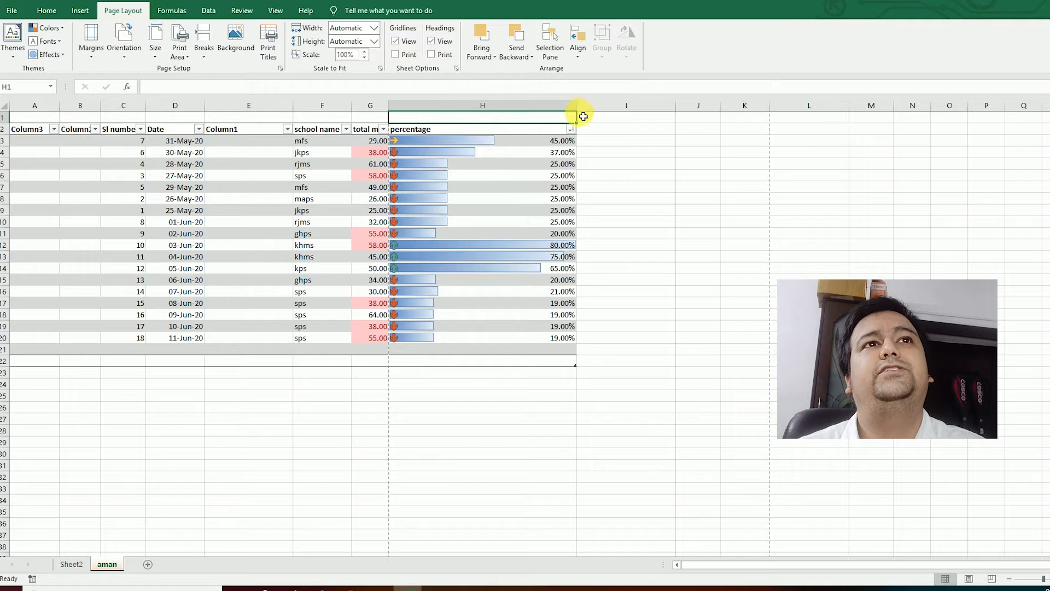
pyautogui.moveTo(578, 105); pyautogui.dragTo(396, 113)
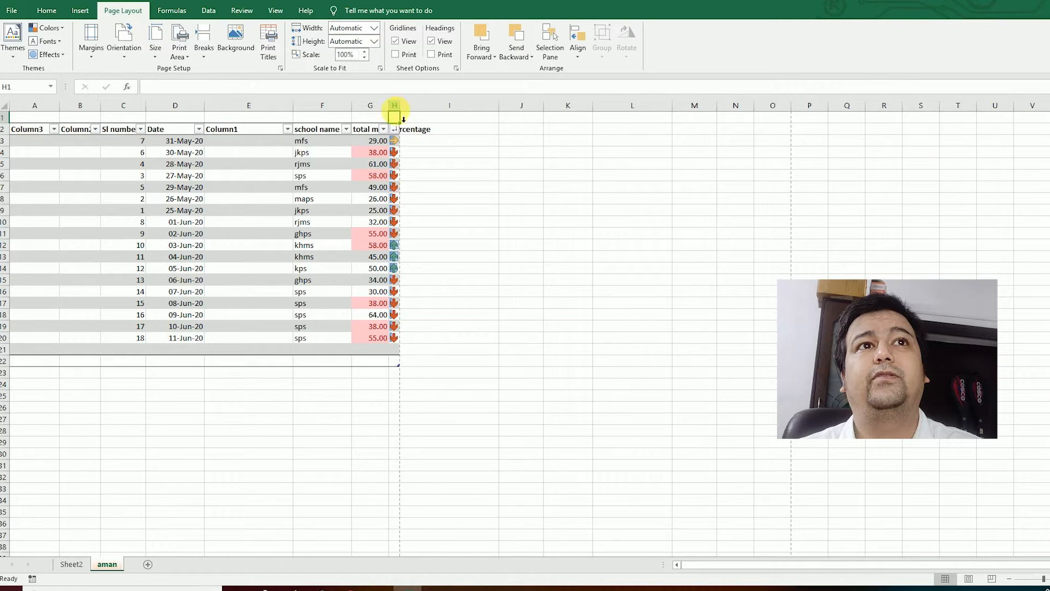
# - Undo the narrowing of the percentage column
pyautogui.hotkey('ctrl', 'z')
pyautogui.hotkey('ctrl', 'z')
pyautogui.hotkey('ctrl', 'z')
pyautogui.hotkey('ctrl', 'z')
pyautogui.hotkey('ctrl', 'z')
pyautogui.hotkey('ctrl', 'z')
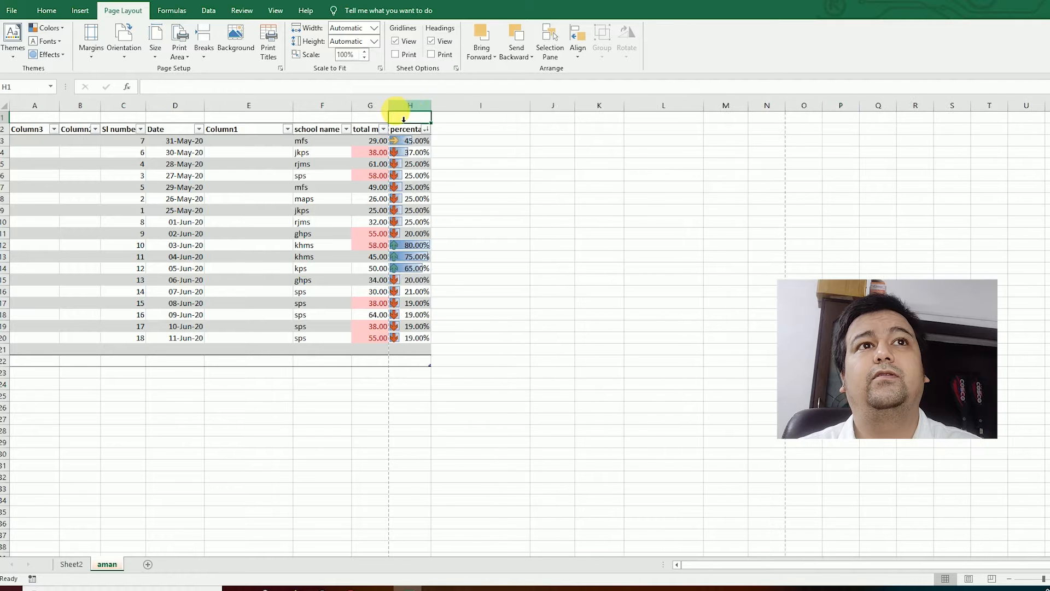
pyautogui.hotkey('ctrl', 'z')
pyautogui.hotkey('ctrl', 'z')
pyautogui.hotkey('ctrl', 'z')
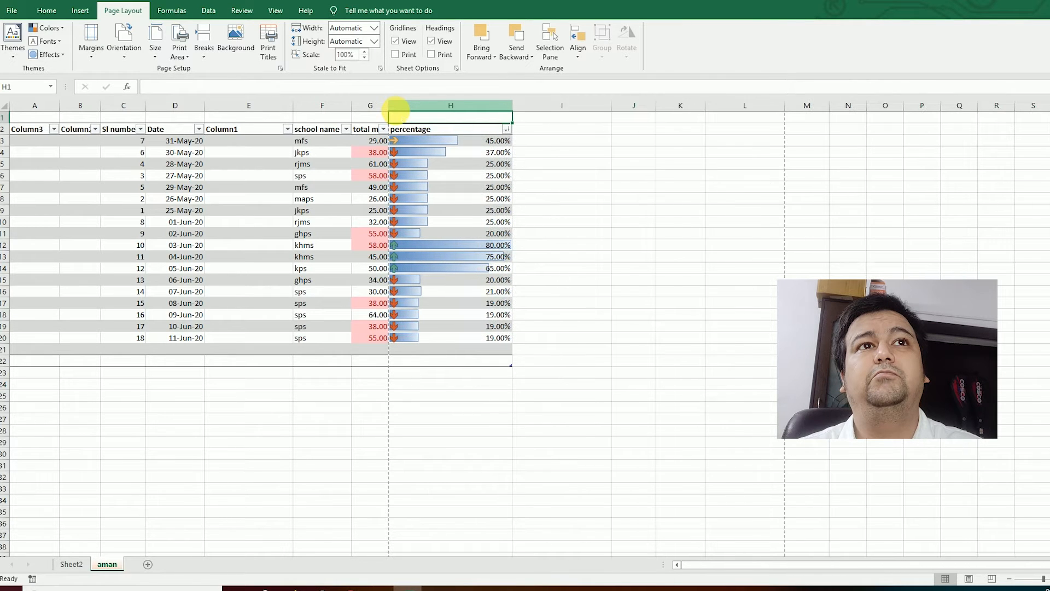
pyautogui.hotkey('ctrl', 'z')
pyautogui.hotkey('ctrl', 'z')
pyautogui.hotkey('ctrl', 'z')
pyautogui.hotkey('ctrl', 'z')
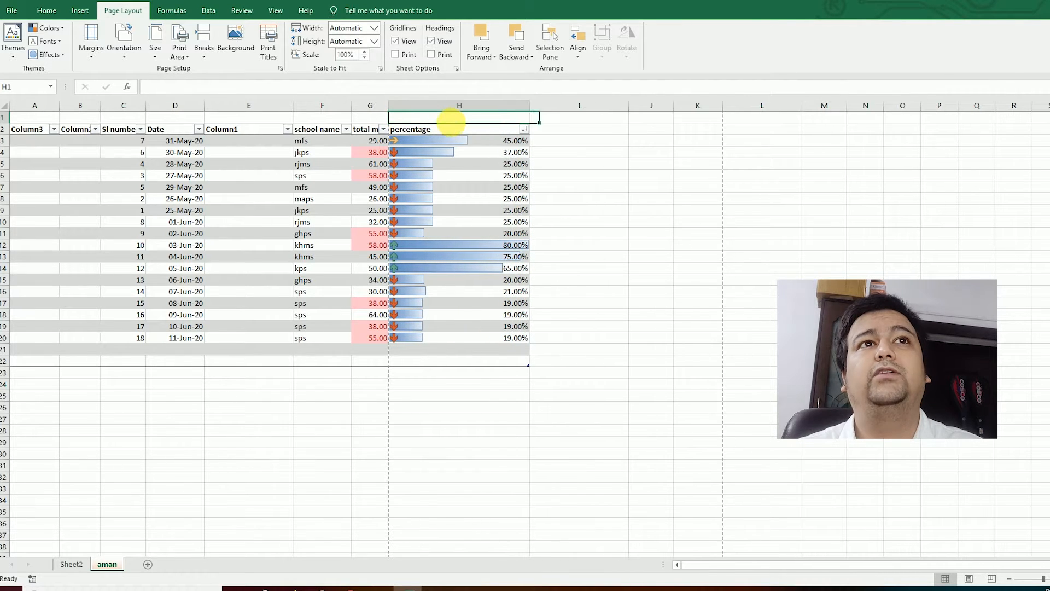
pyautogui.hotkey('ctrl', 'z')
pyautogui.hotkey('ctrl', 'z')
pyautogui.hotkey('ctrl', 'z')
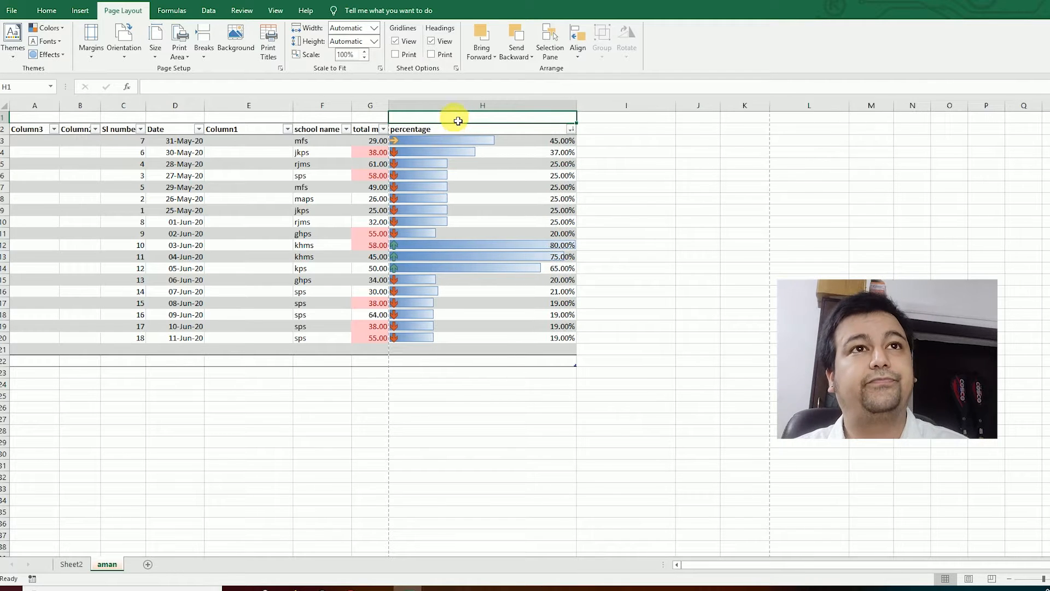
# - Undo the school name and percentage column resizing, and restore the narrow school name and wide percentage columns
pyautogui.hotkey('ctrl', 'z')
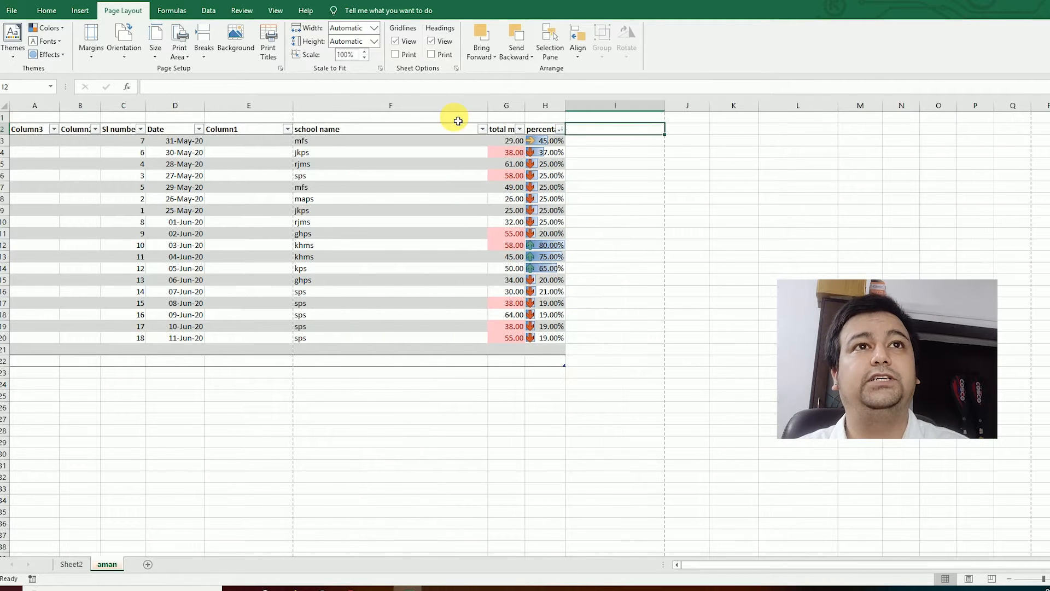
pyautogui.click(628, 168)
pyautogui.hotkey('ctrl', 'z')
pyautogui.hotkey('ctrl', 'z')
pyautogui.hotkey('ctrl', 'z')
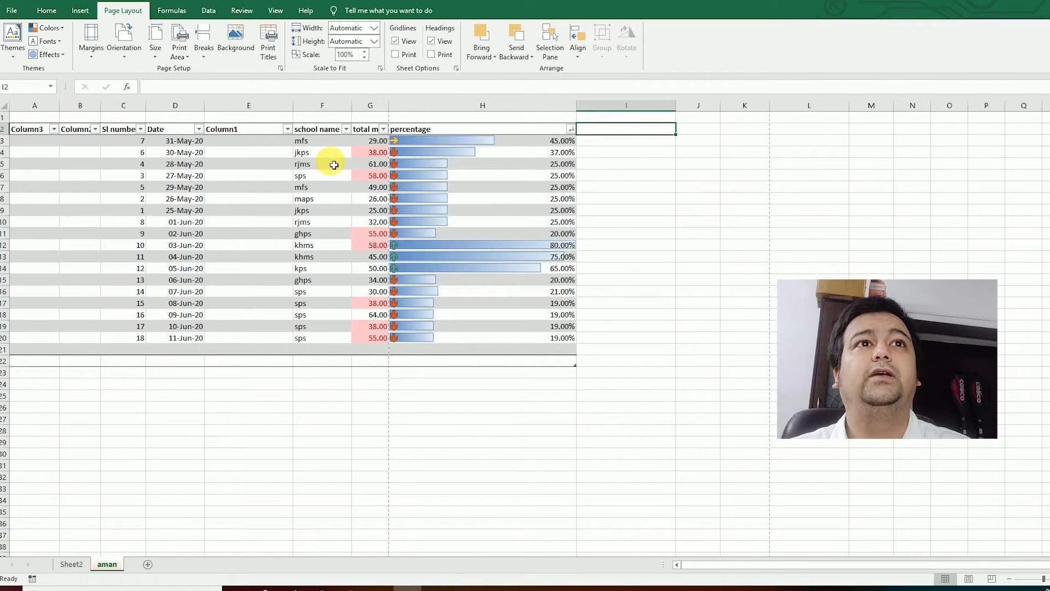
# - Set the page orientation to landscape and check in the print preview whether the whole table fits on one page
pyautogui.click(748, 244)
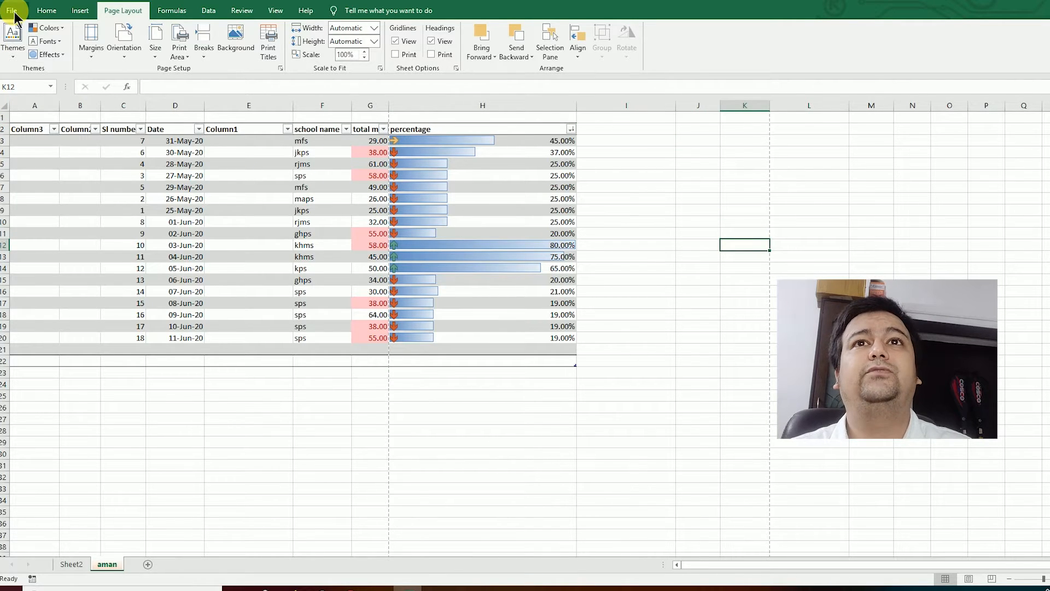
pyautogui.hotkey('ctrl', 'p')
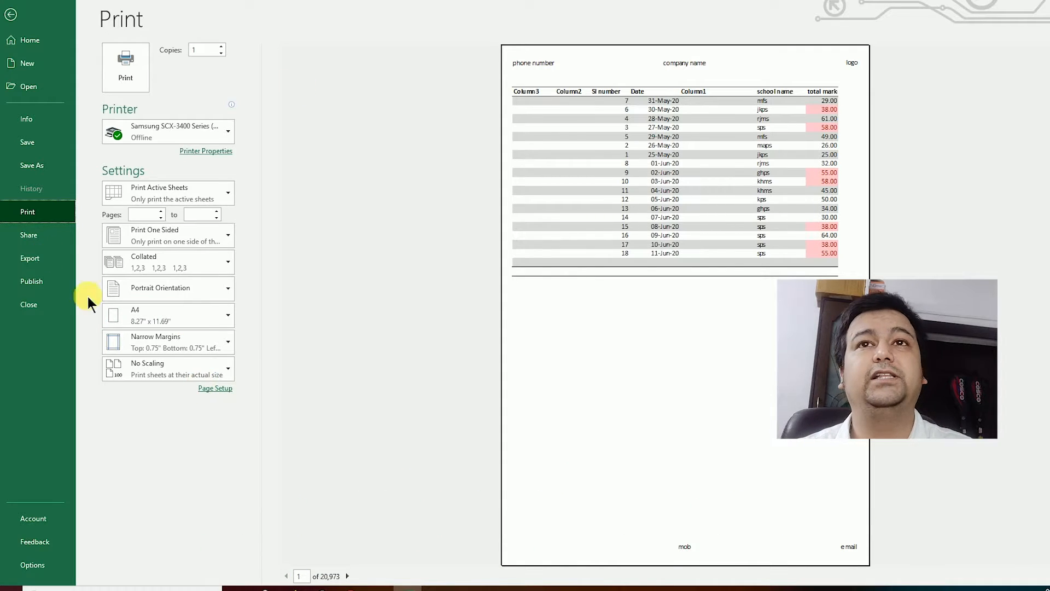
pyautogui.click(218, 389)
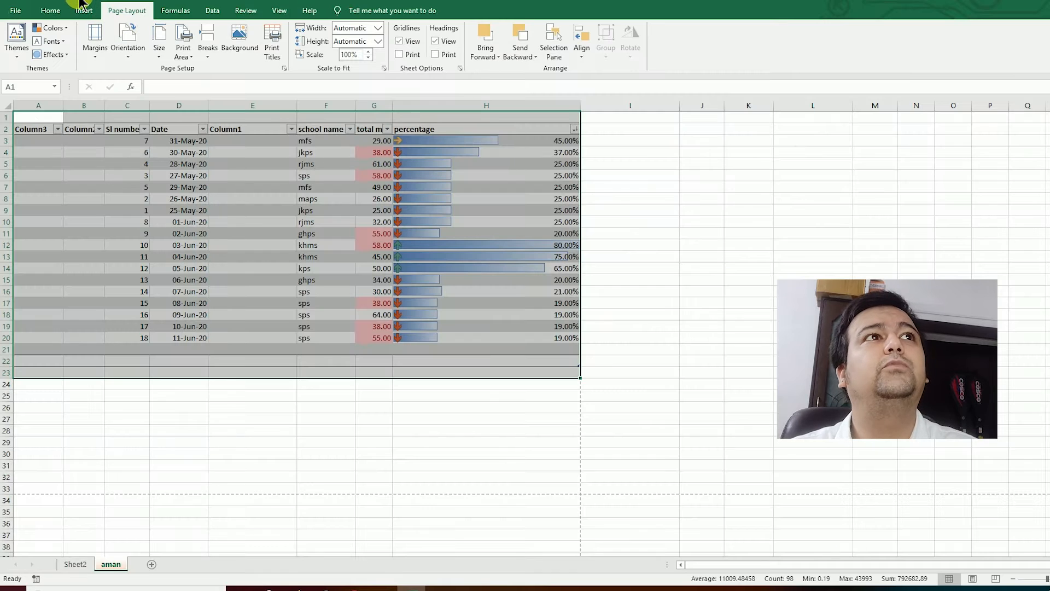
pyautogui.hotkey('ctrl', 'p')
pyautogui.click(693, 323)
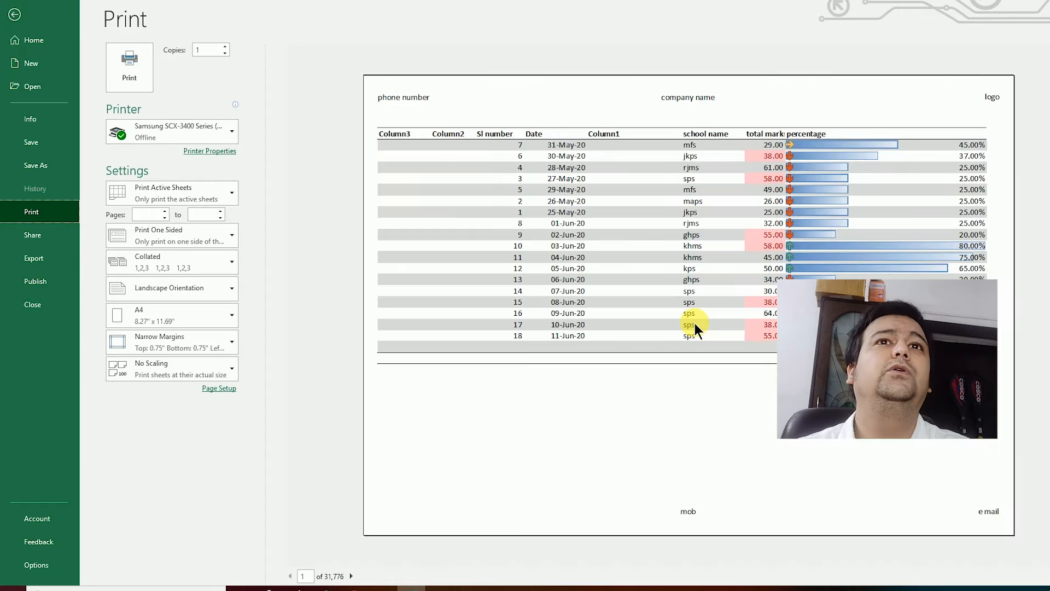
# - Set the page orientation back to portrait and return to the worksheet
pyautogui.click(219, 388)
pyautogui.click(651, 188)
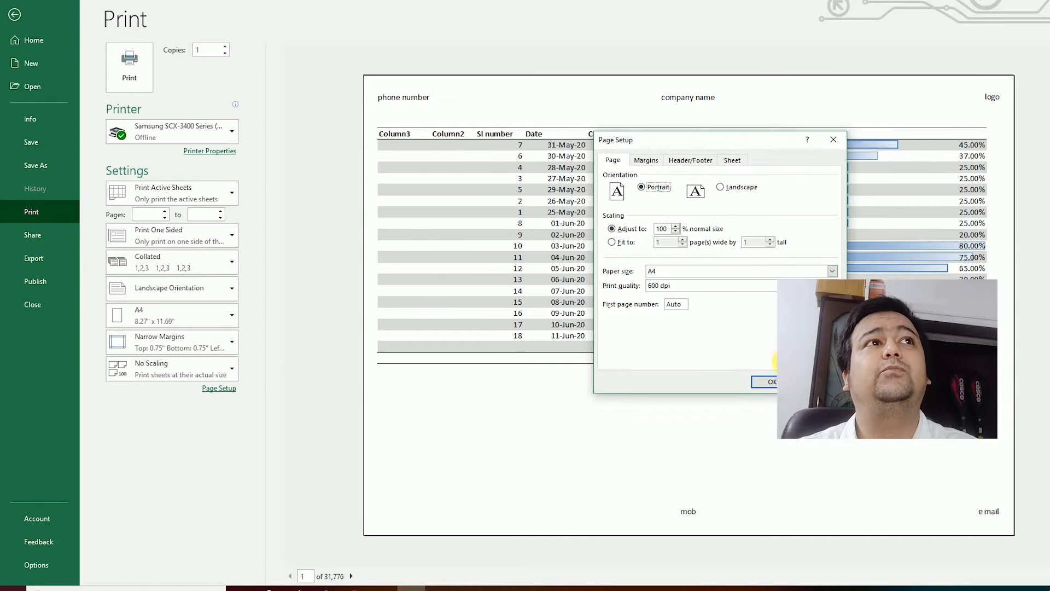
pyautogui.click(770, 380)
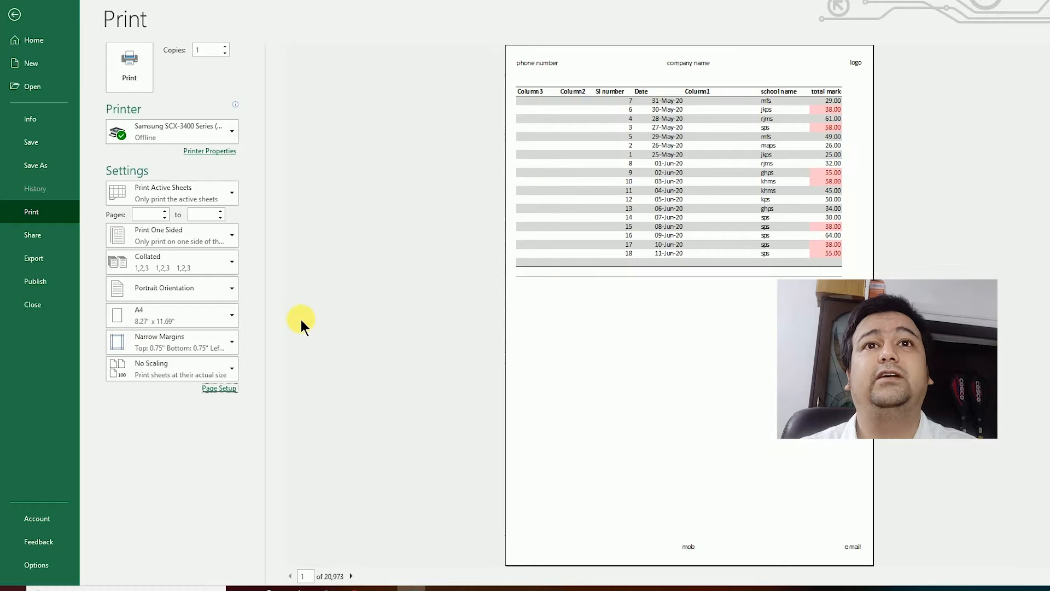
pyautogui.click(14, 15)
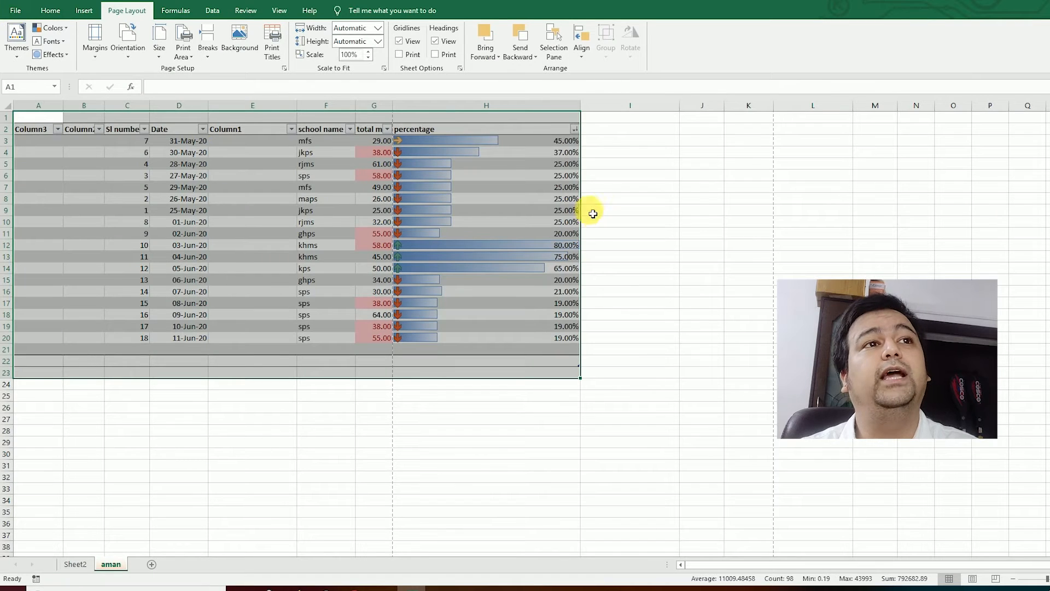
# - Reduce the sheet's print scale to 75%
pyautogui.click(706, 216)
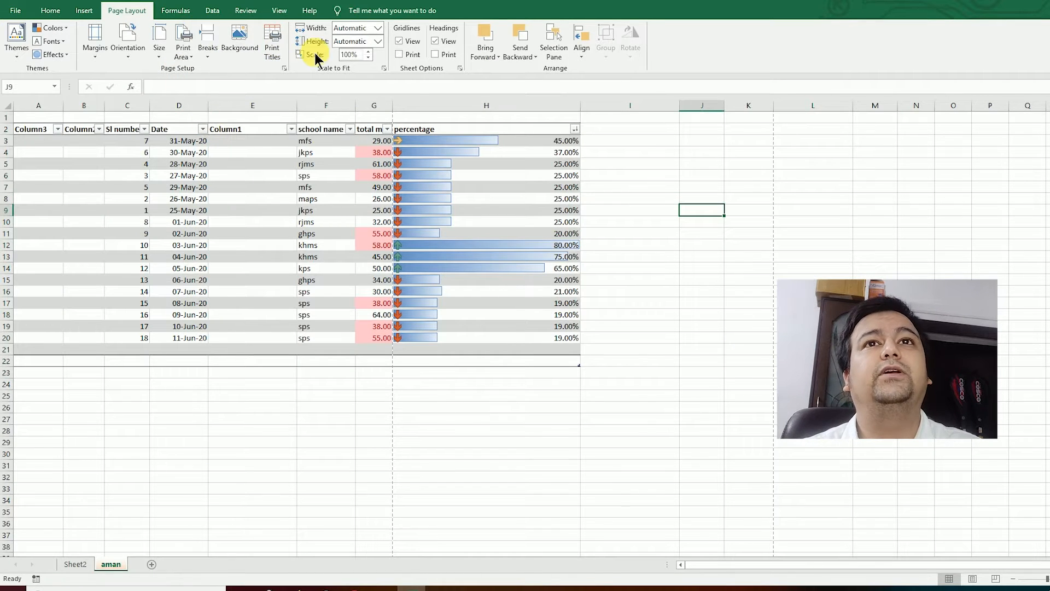
pyautogui.click(361, 54)
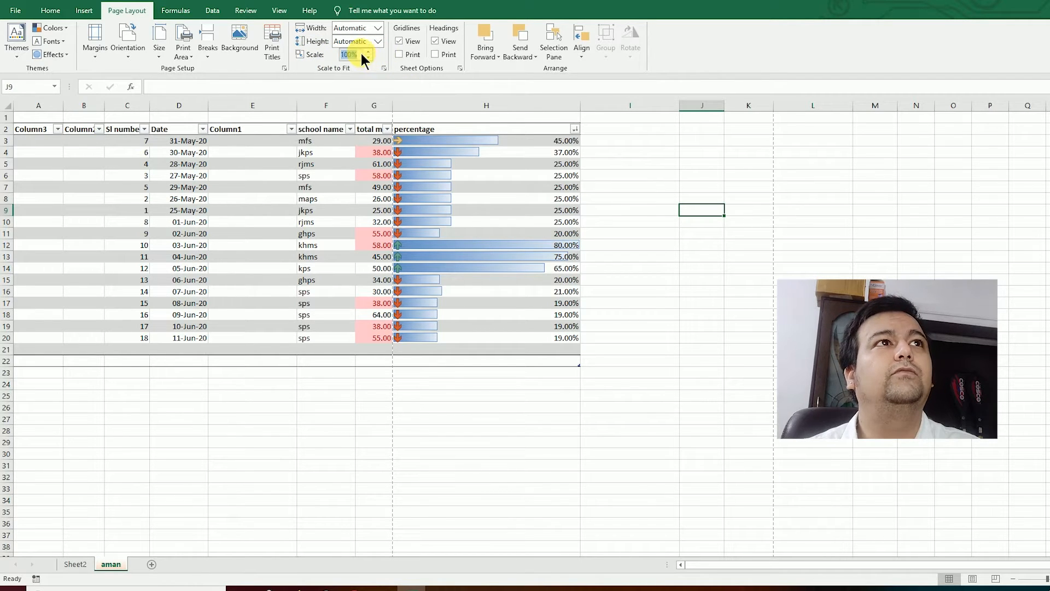
pyautogui.click(369, 58)
pyautogui.click(369, 58)
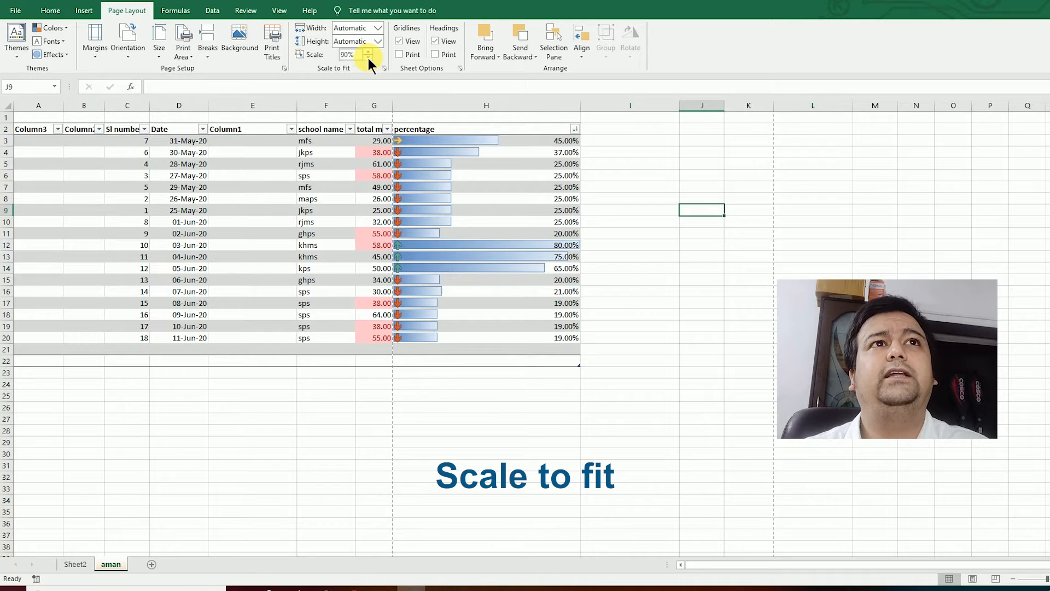
pyautogui.click(369, 58)
pyautogui.click(368, 58)
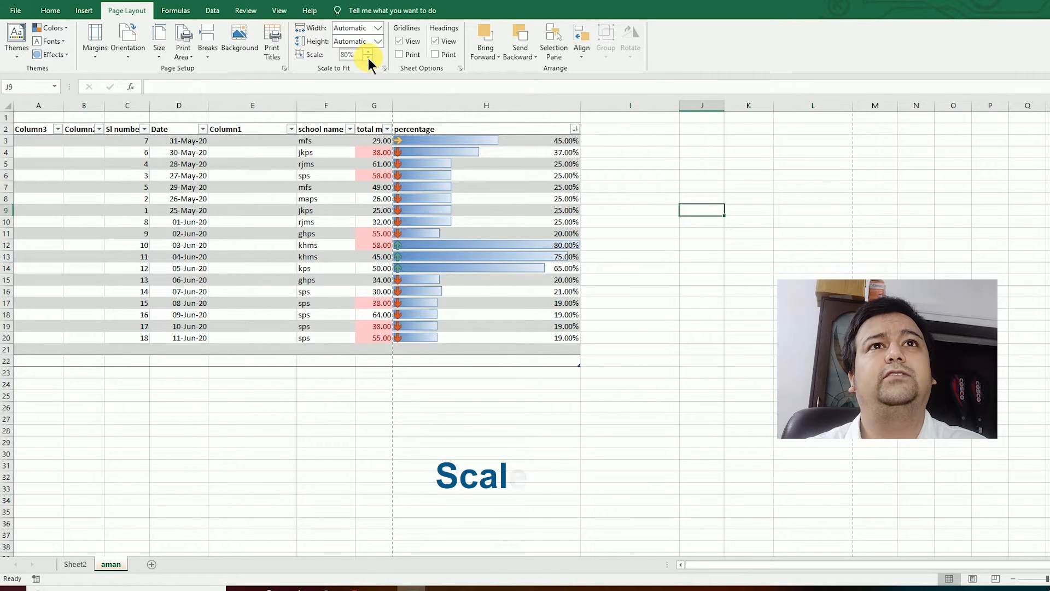
# - Check in the print preview whether the percentage column fits on the page at the reduced scale
pyautogui.hotkey('ctrl', 'p')
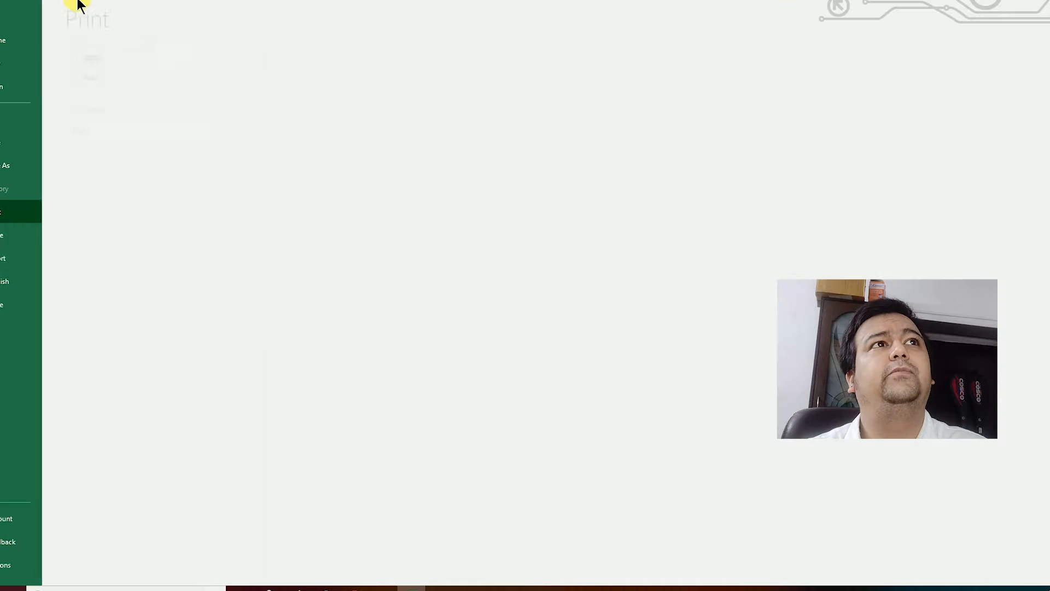
pyautogui.click(688, 311)
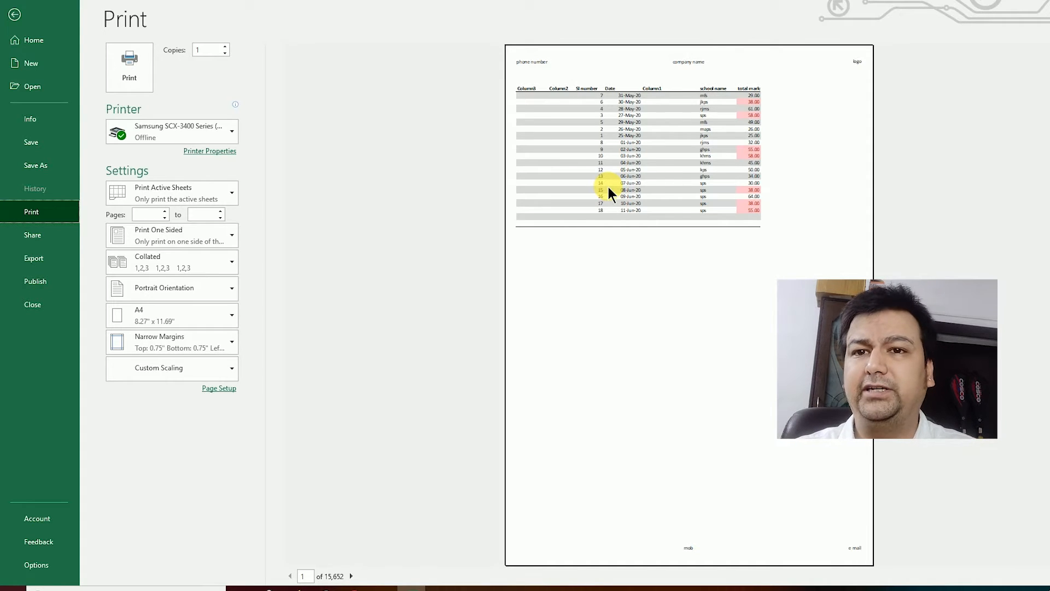
pyautogui.click(14, 14)
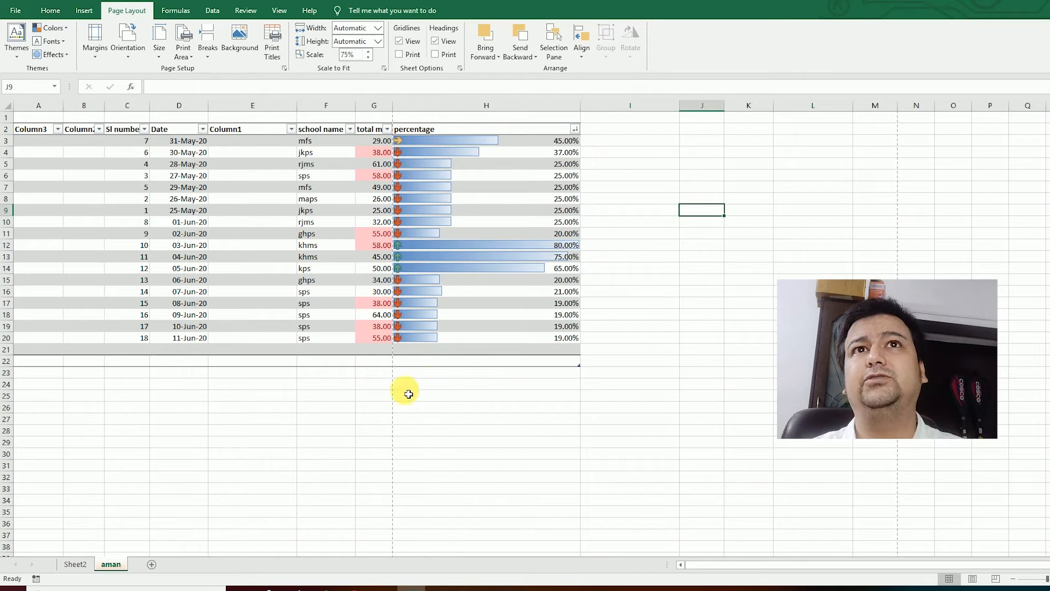
# - Lower the print scale to 70% and check in the print preview whether all table columns fit on one portrait A4 page
pyautogui.moveTo(408, 385); pyautogui.dragTo(364, 450)
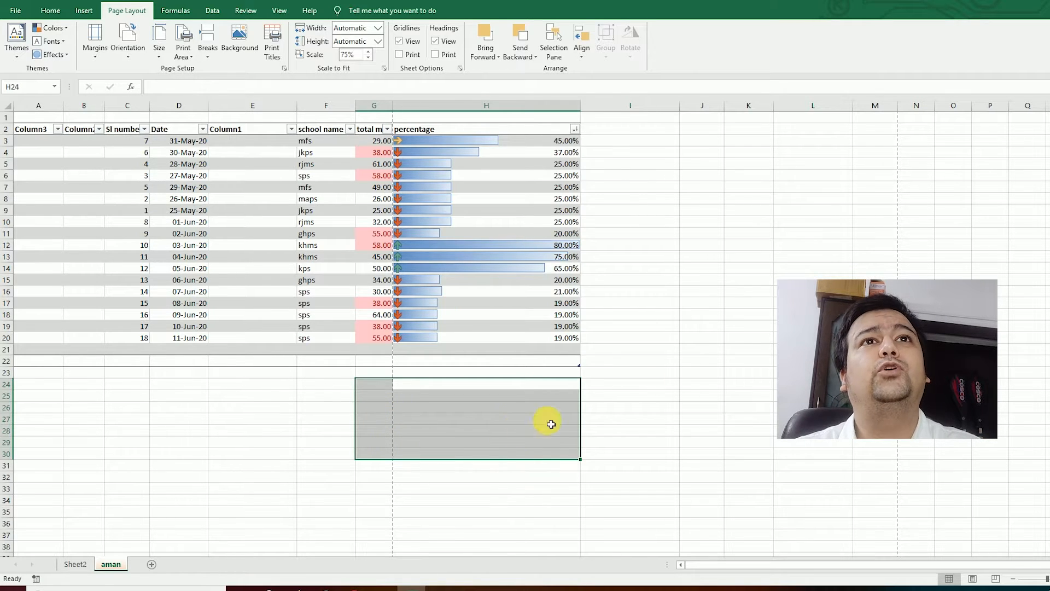
pyautogui.click(738, 328)
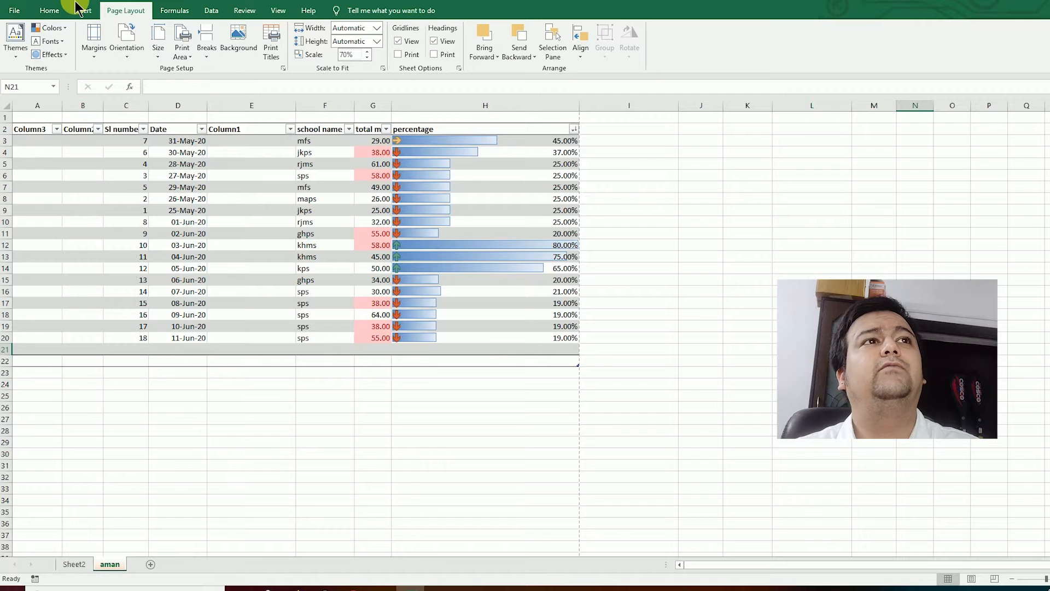
pyautogui.hotkey('ctrl', 'p')
pyautogui.click(698, 298)
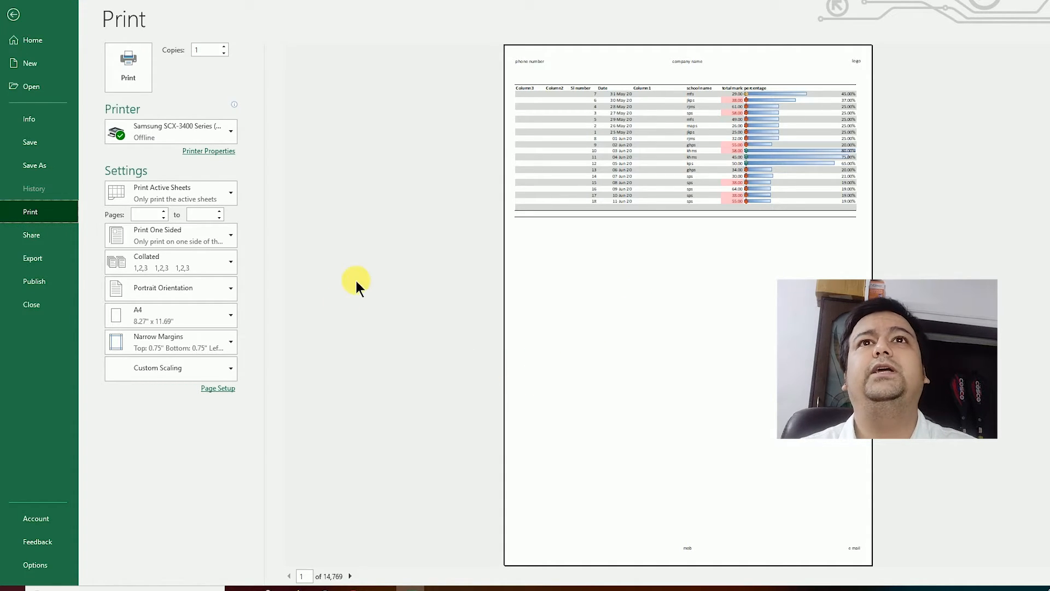
# - Return to the worksheet and review the available page orientations and paper sizes
pyautogui.click(13, 15)
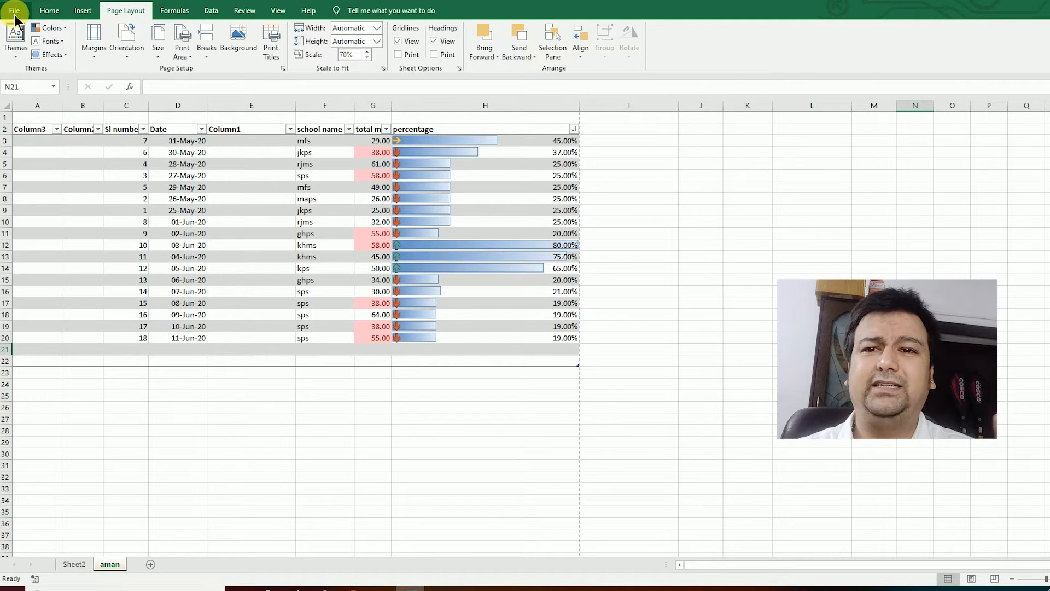
pyautogui.click(748, 222)
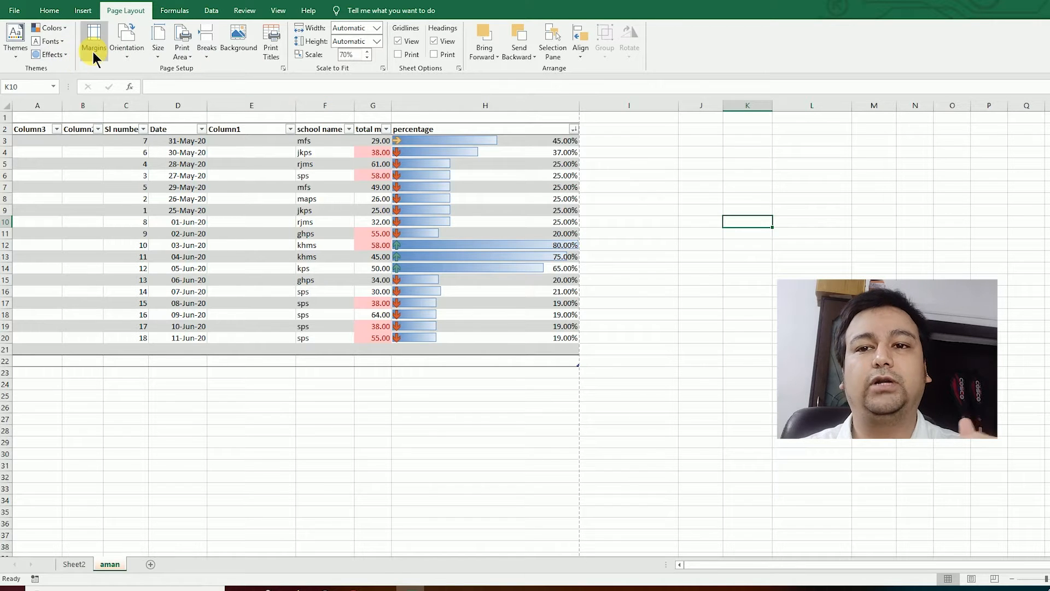
pyautogui.click(140, 54)
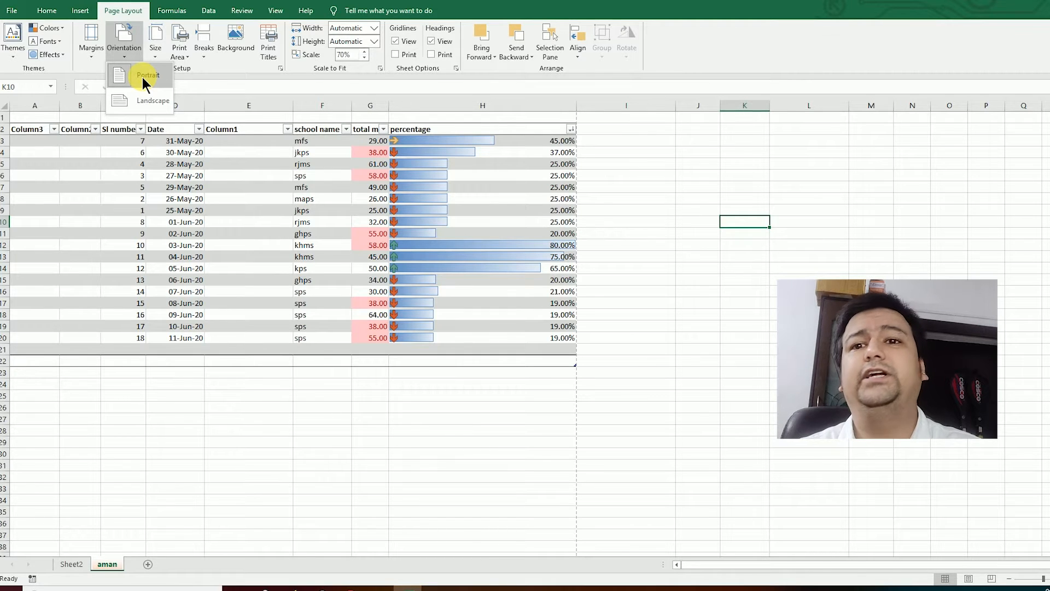
pyautogui.click(142, 77)
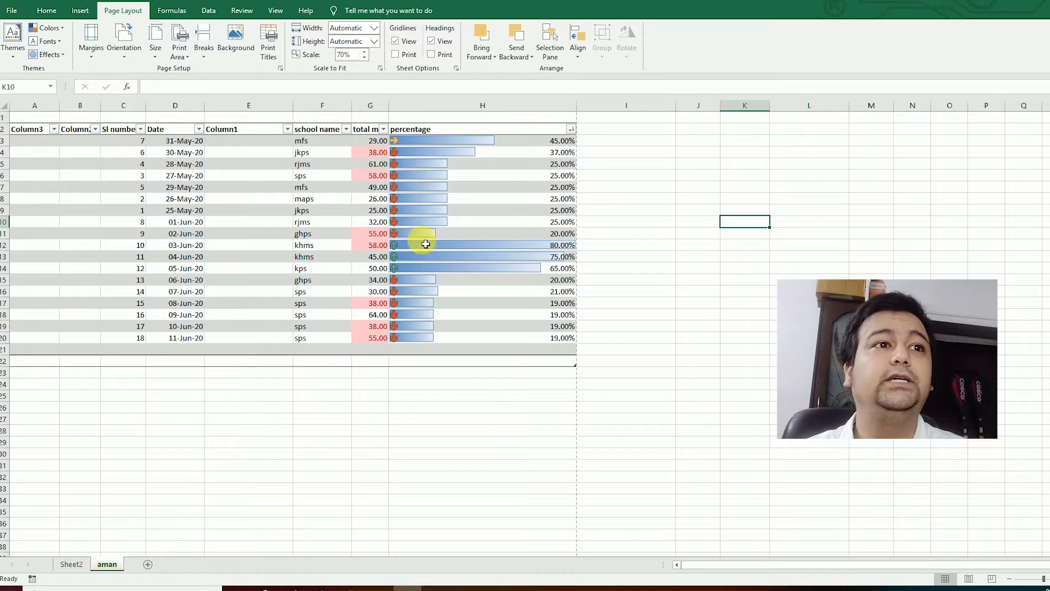
pyautogui.click(150, 58)
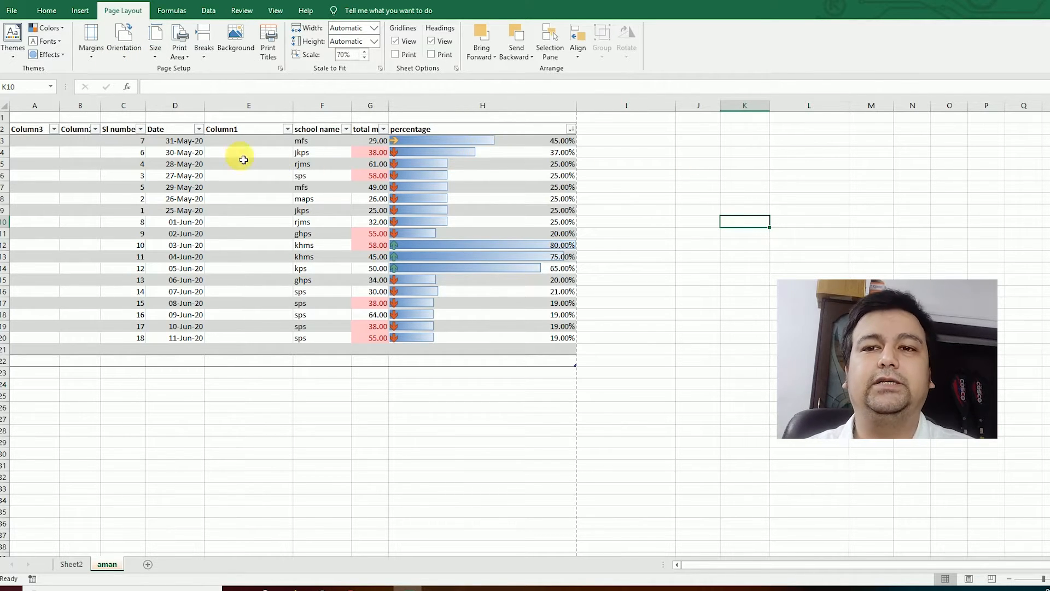
pyautogui.click(155, 55)
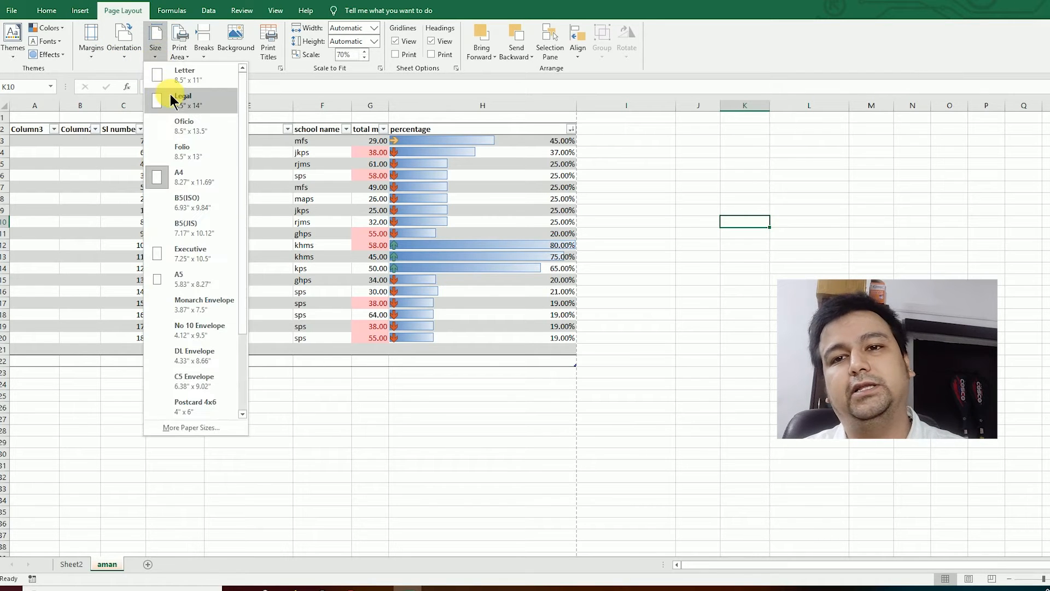
pyautogui.click(188, 82)
pyautogui.click(793, 224)
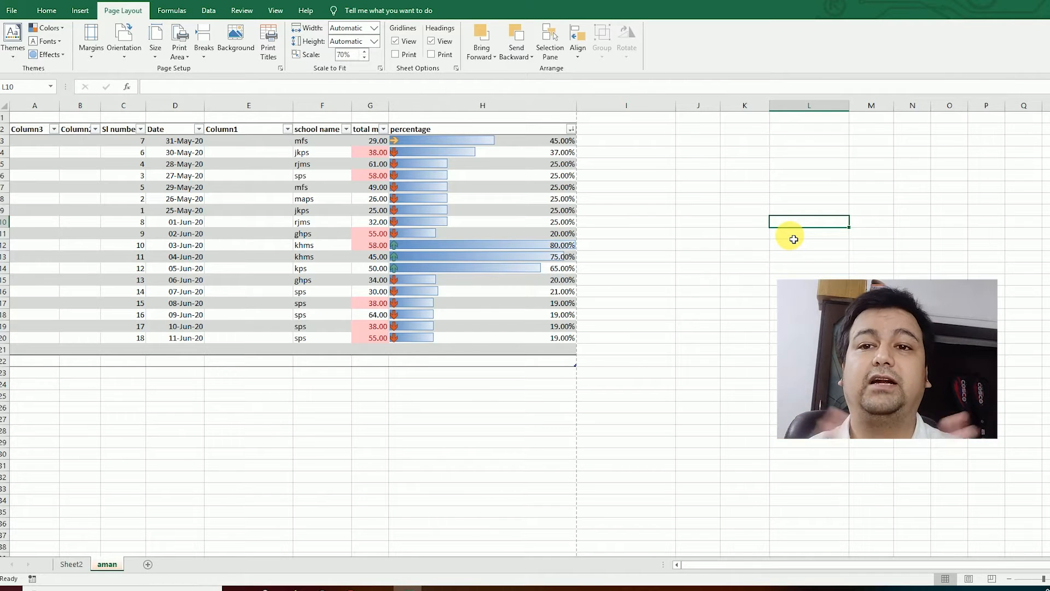
# - Select the table range C2:H20, examine what the print preview includes, and return to the worksheet
pyautogui.moveTo(118, 129); pyautogui.dragTo(559, 345)
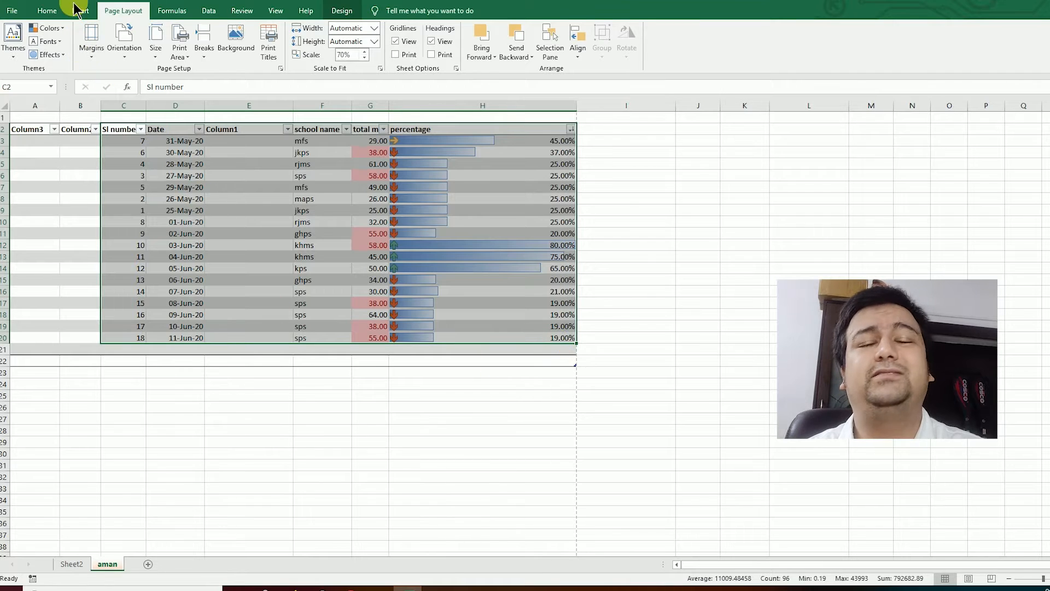
pyautogui.hotkey('ctrl', 'p')
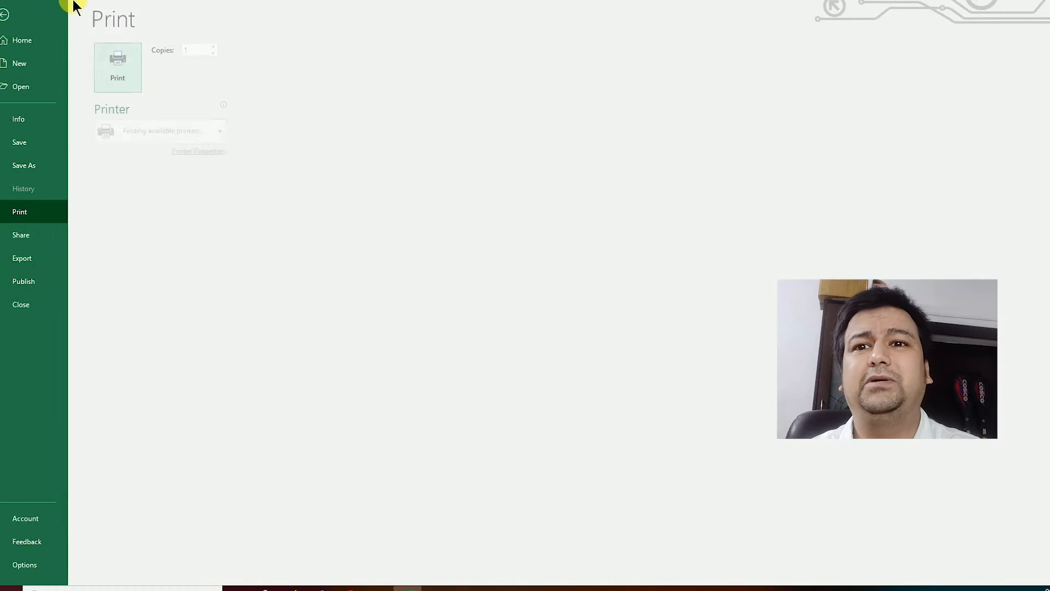
pyautogui.click(676, 304)
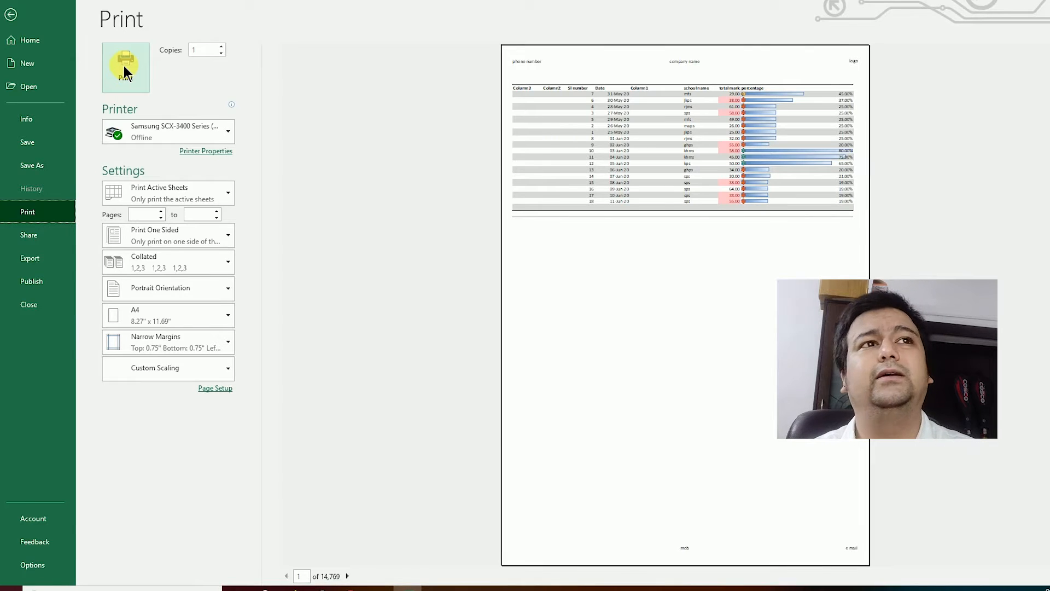
pyautogui.click(11, 15)
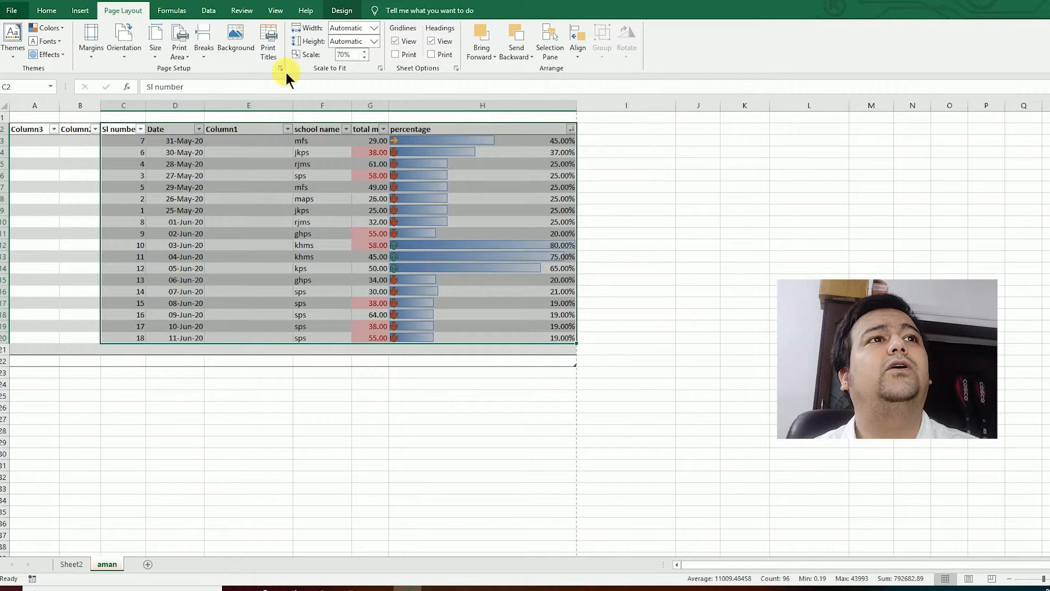
pyautogui.click(703, 158)
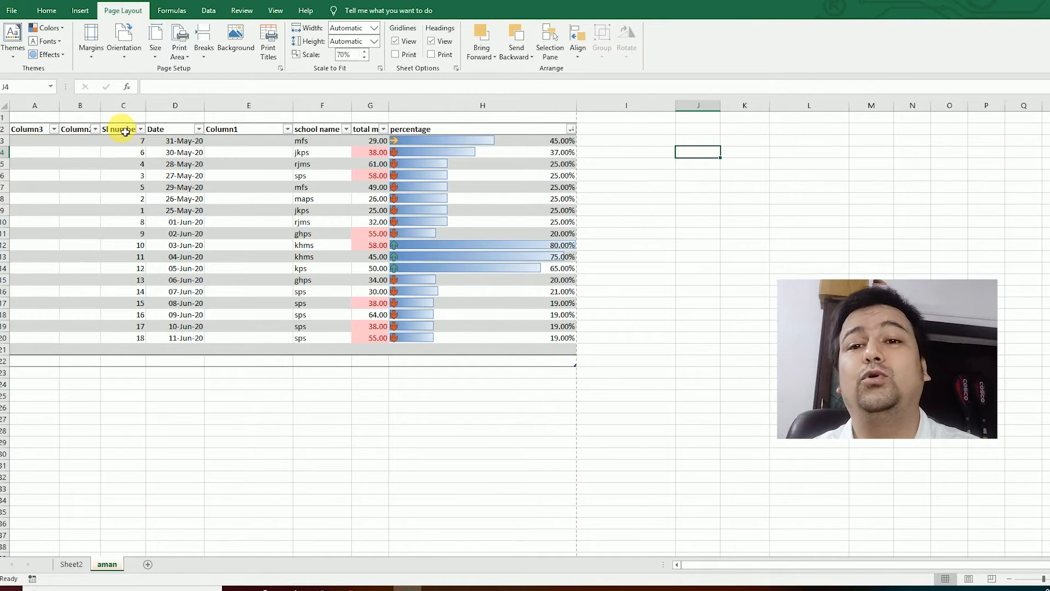
# - Set the range C2:H34 as the sheet's print area
pyautogui.moveTo(125, 132); pyautogui.dragTo(562, 499)
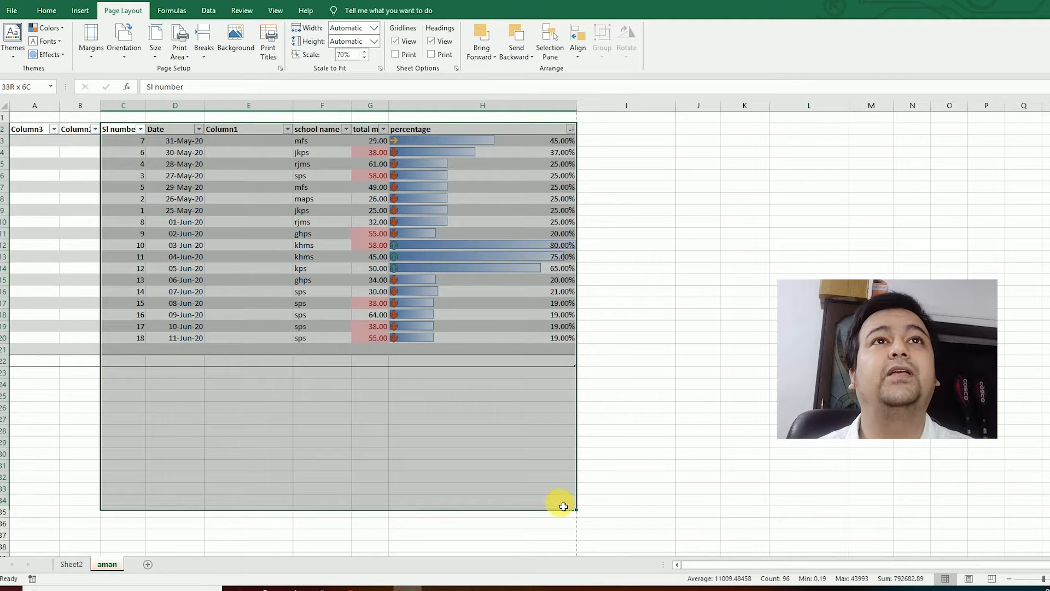
pyautogui.click(182, 50)
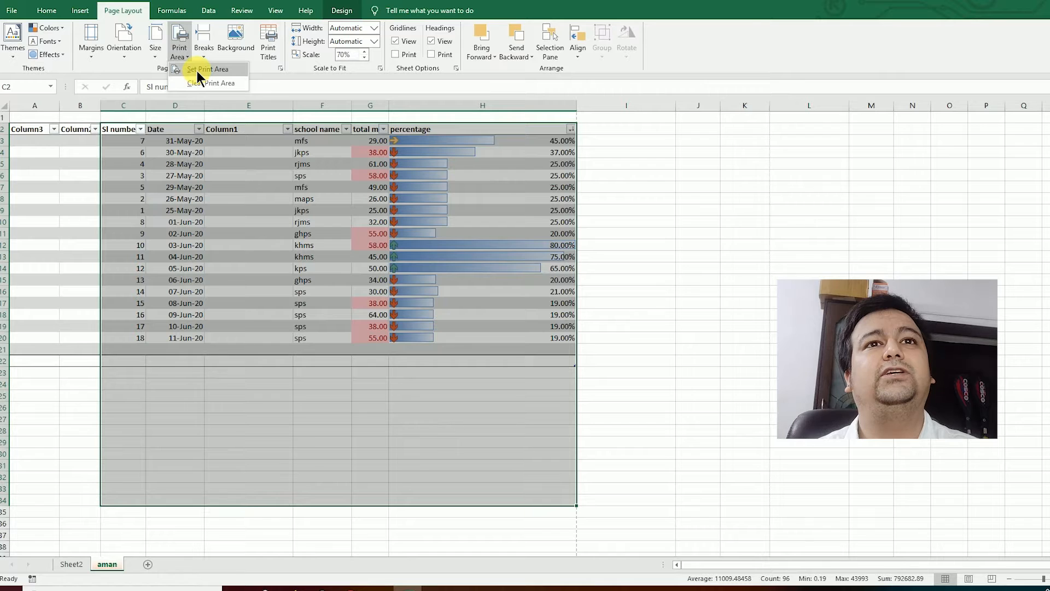
pyautogui.click(196, 70)
pyautogui.click(845, 187)
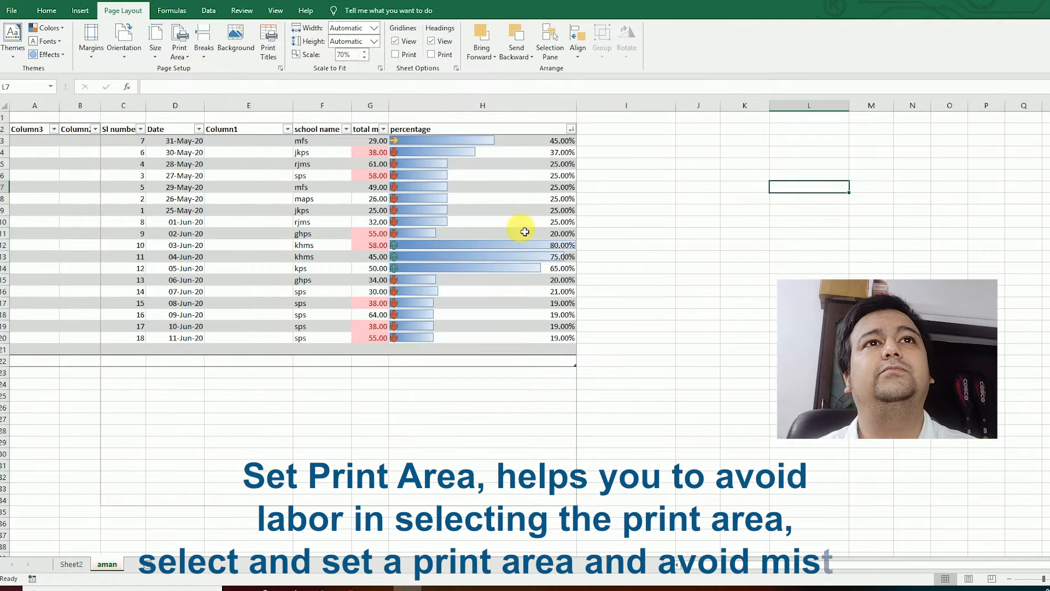
# - Enter a name in cell D36 below the print area and check in the print preview whether it is included
pyautogui.click(170, 513)
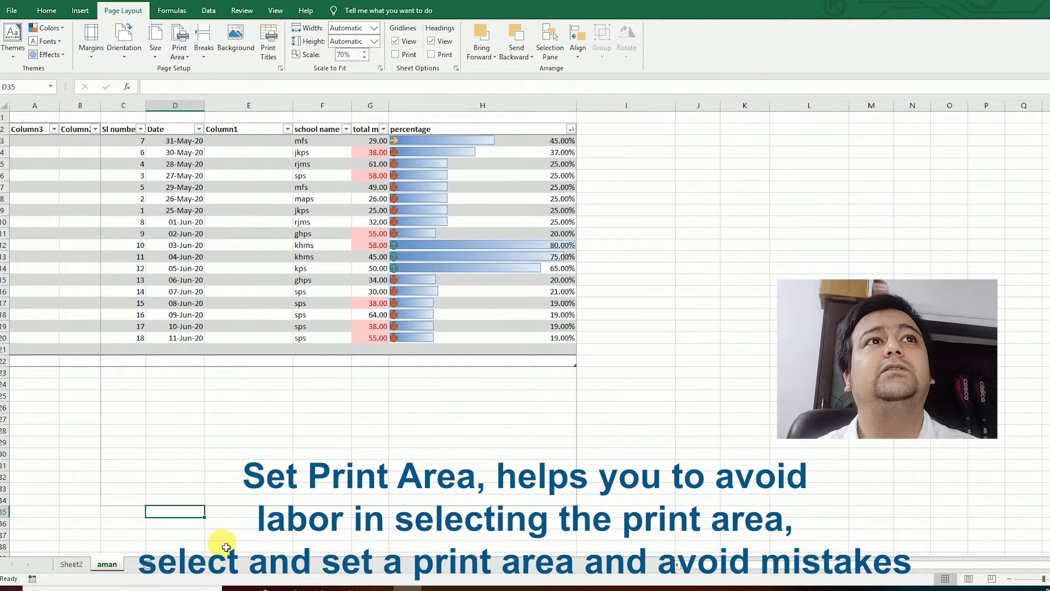
pyautogui.press('Return')
pyautogui.write('aman')
pyautogui.press('Return')
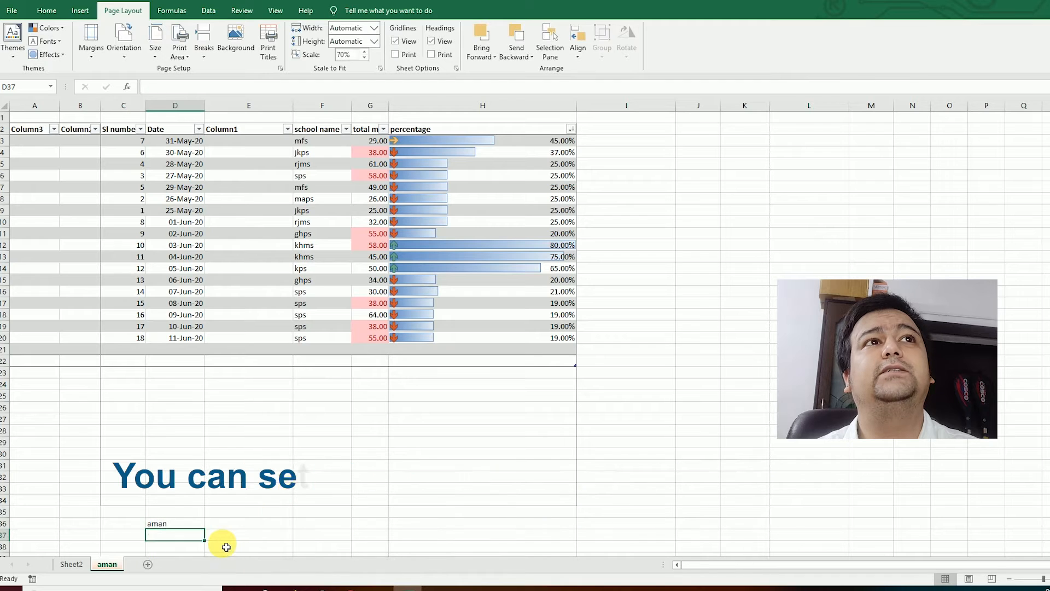
pyautogui.hotkey('ctrl', 'p')
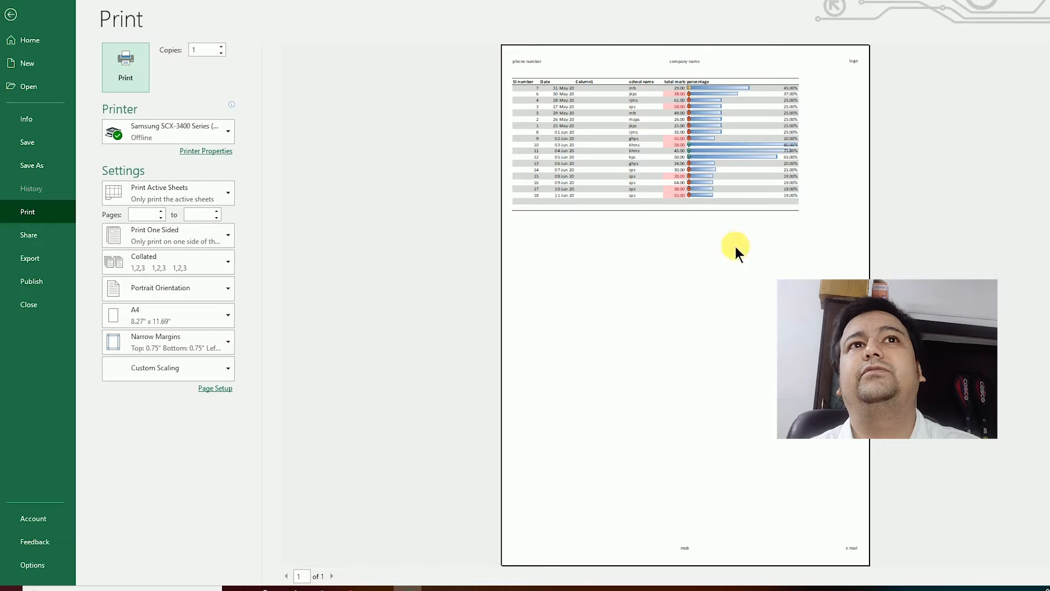
pyautogui.click(11, 14)
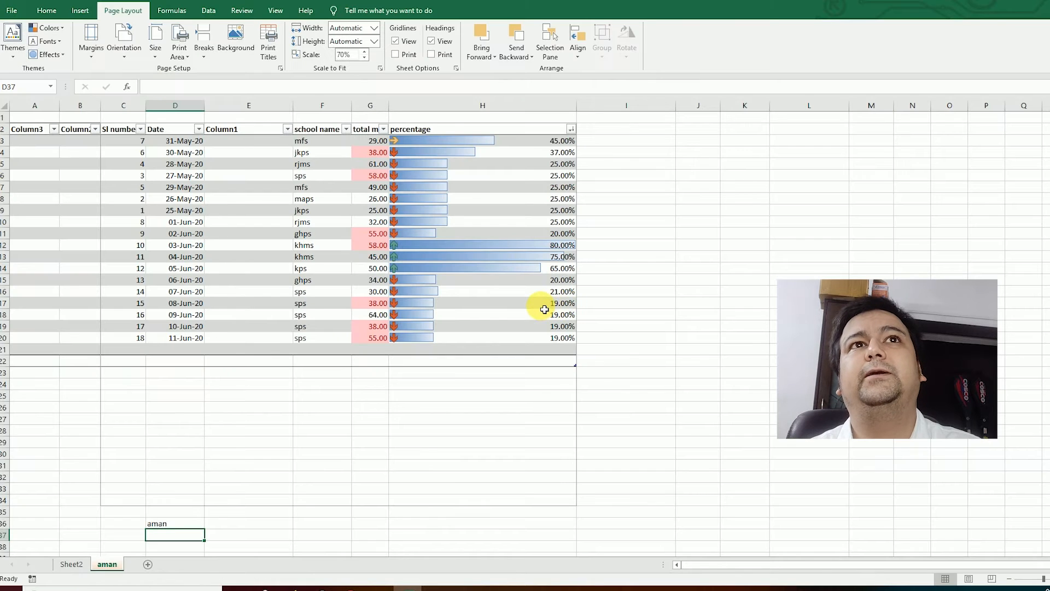
# - Try a 60% print scale, raise it to 80%, and check the result in the print preview
pyautogui.click(364, 57)
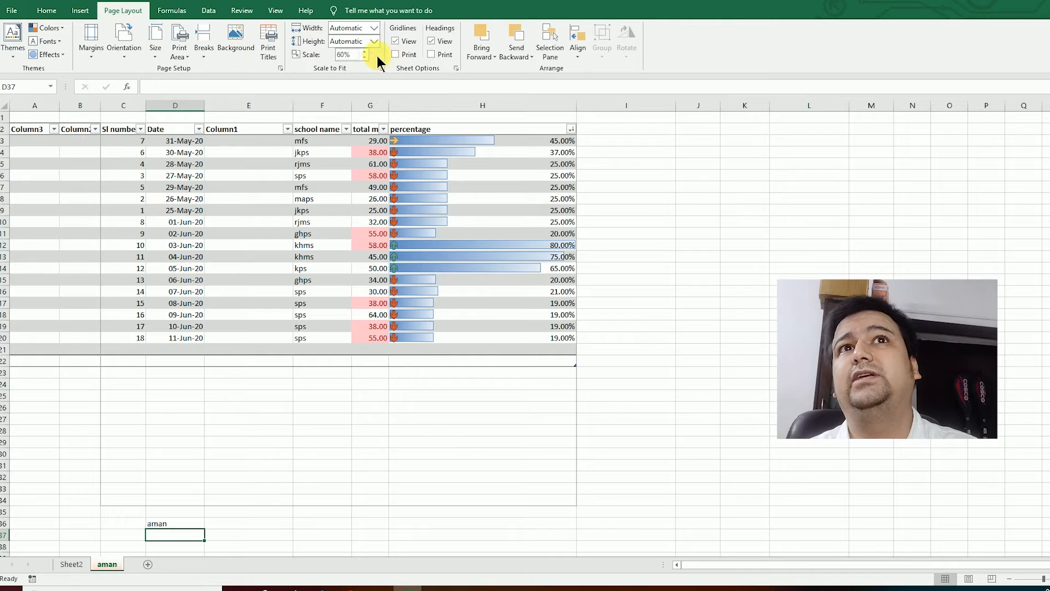
pyautogui.click(365, 51)
pyautogui.click(364, 51)
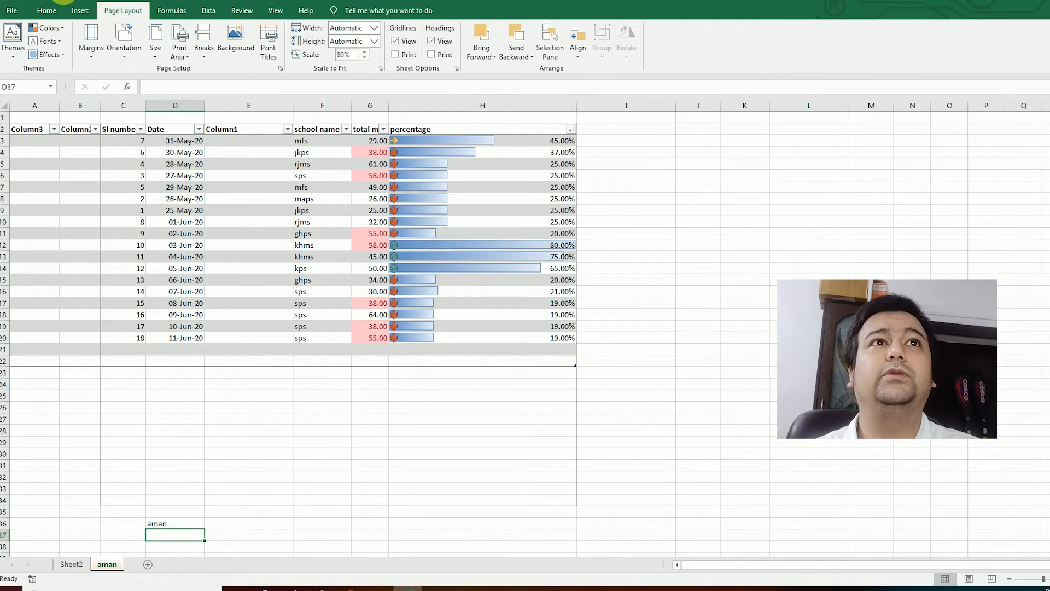
pyautogui.hotkey('ctrl', 'p')
pyautogui.press('Escape')
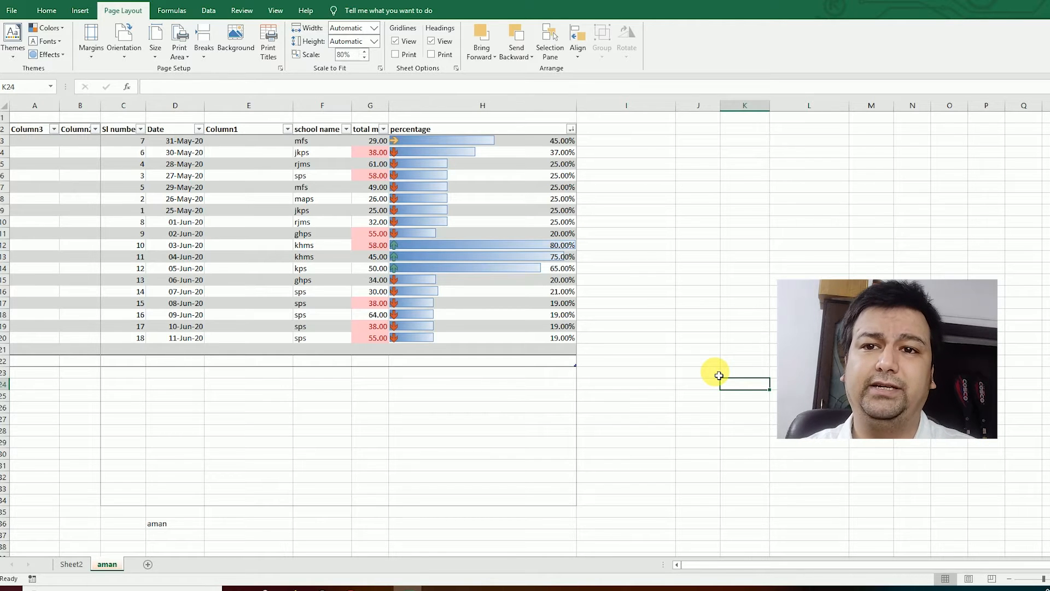
# - Insert the picture cover_index_wallpaper from the 2015-09 pictures folder as the sheet background
pyautogui.moveTo(35, 141); pyautogui.dragTo(547, 352)
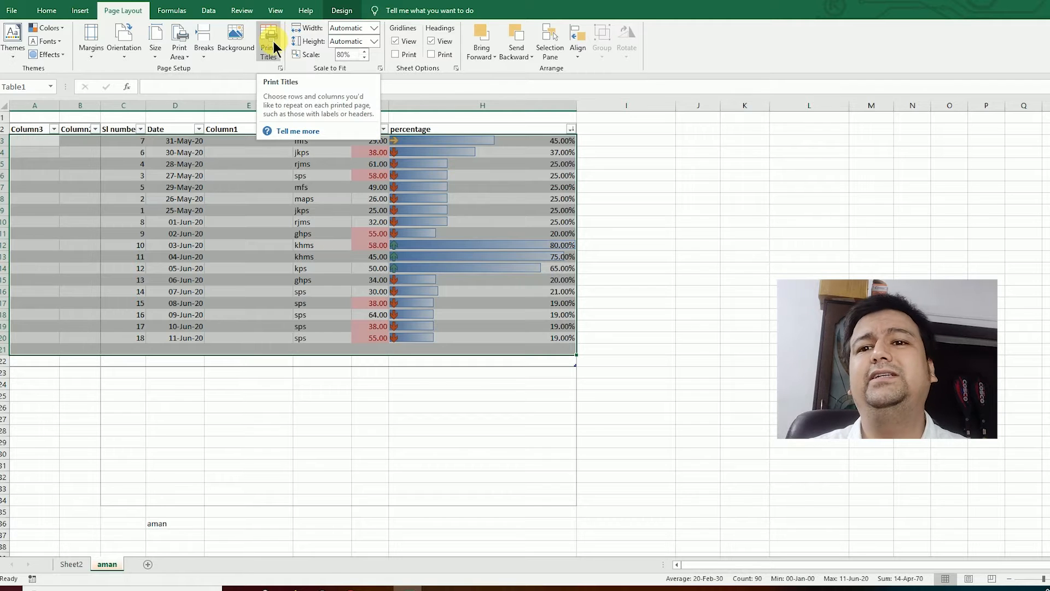
pyautogui.click(238, 55)
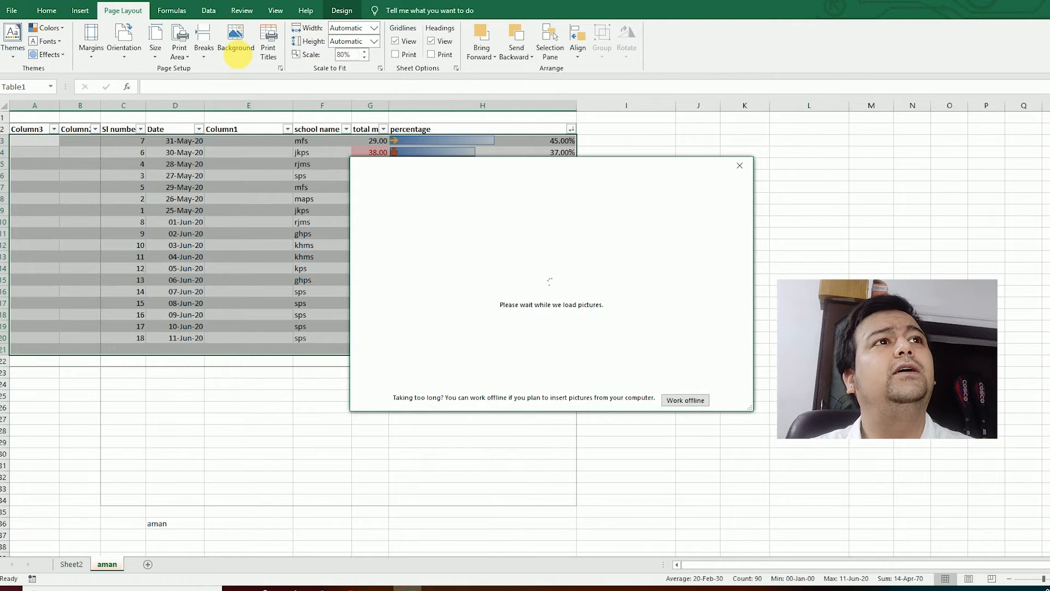
pyautogui.click(595, 225)
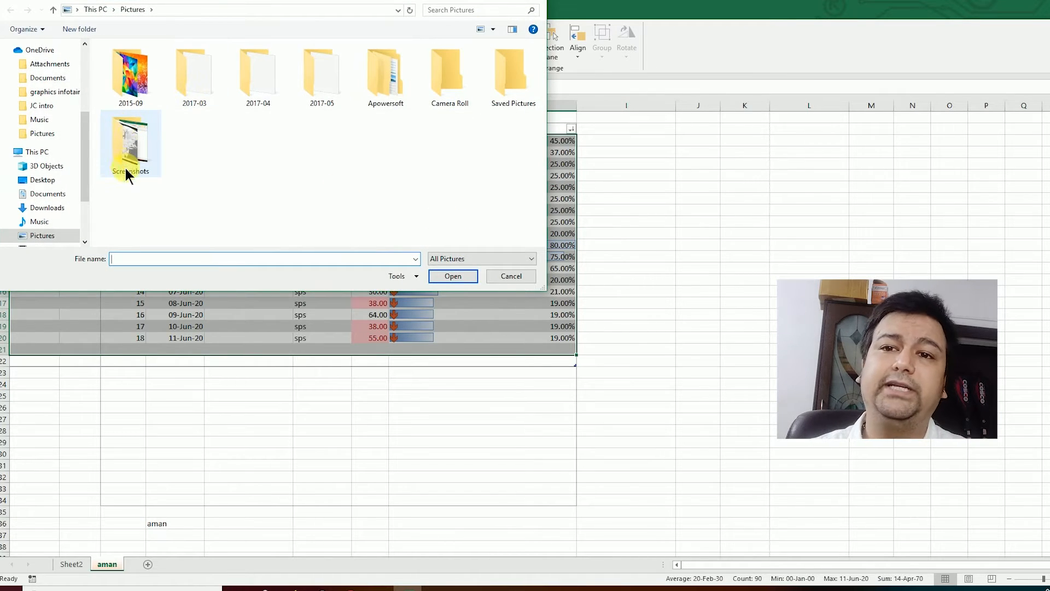
pyautogui.doubleClick(130, 76)
pyautogui.click(131, 74)
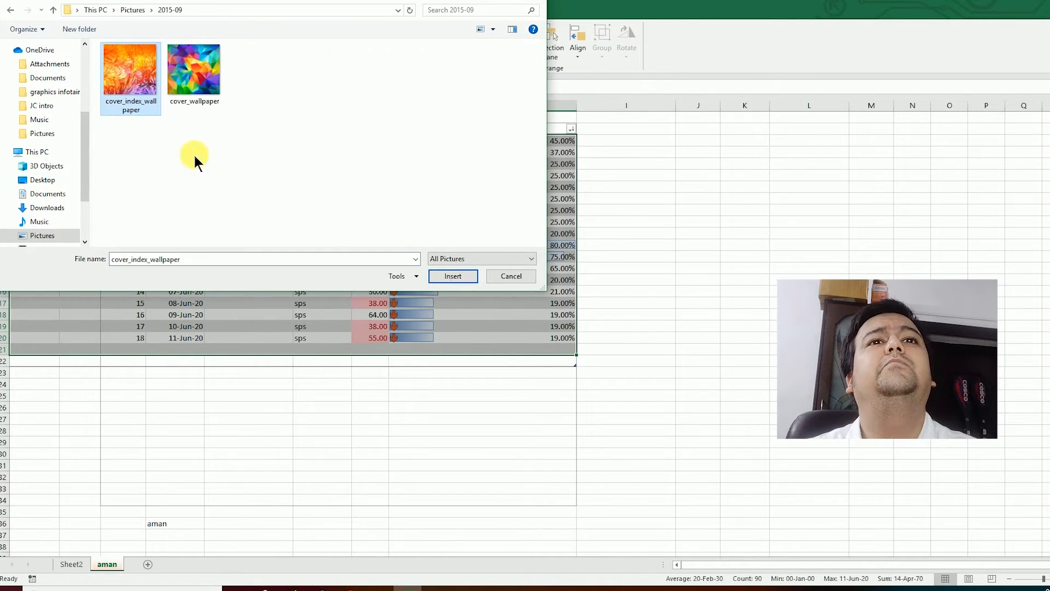
pyautogui.click(453, 276)
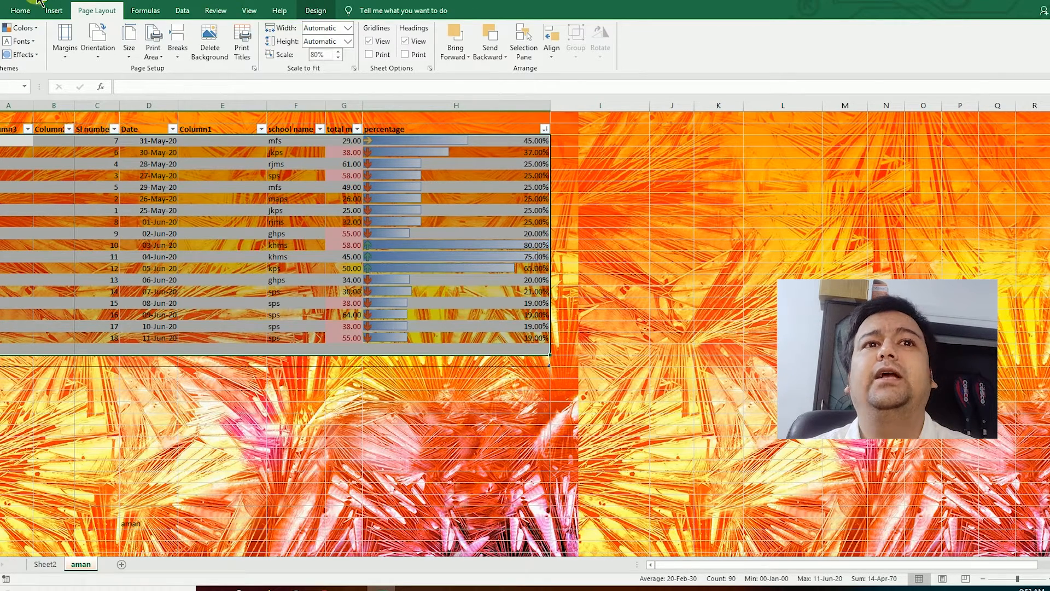
# - Bring up the page layout options in the other workbook and widen its percentage column J
pyautogui.press('F7')
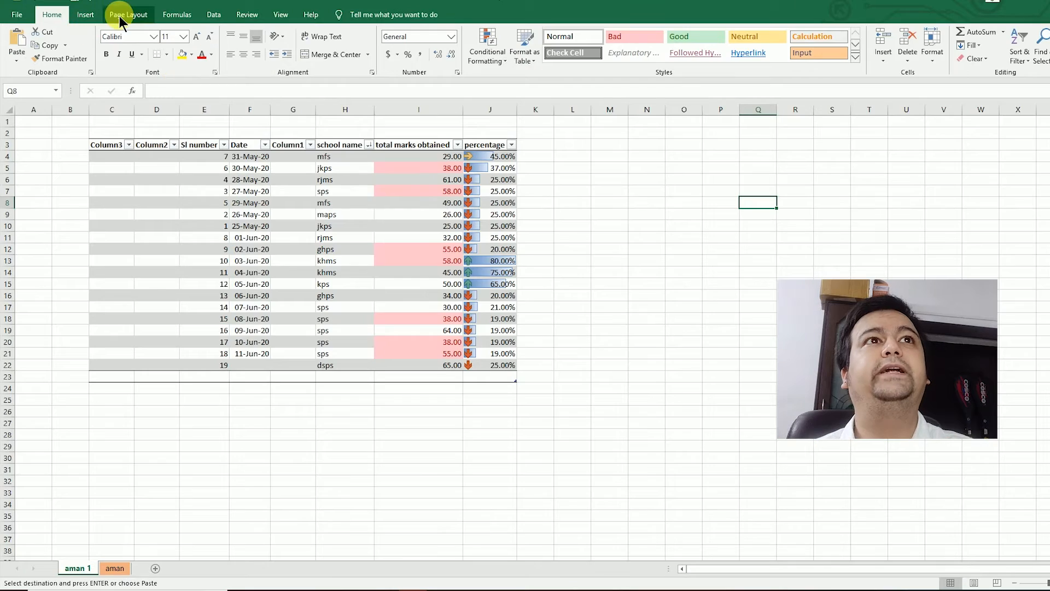
pyautogui.click(128, 14)
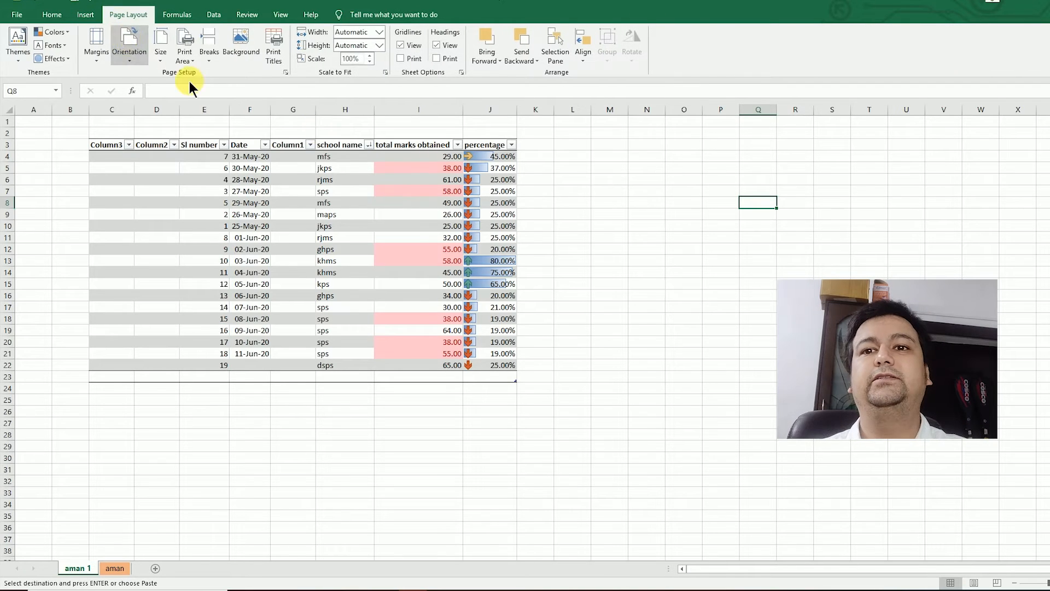
pyautogui.click(652, 206)
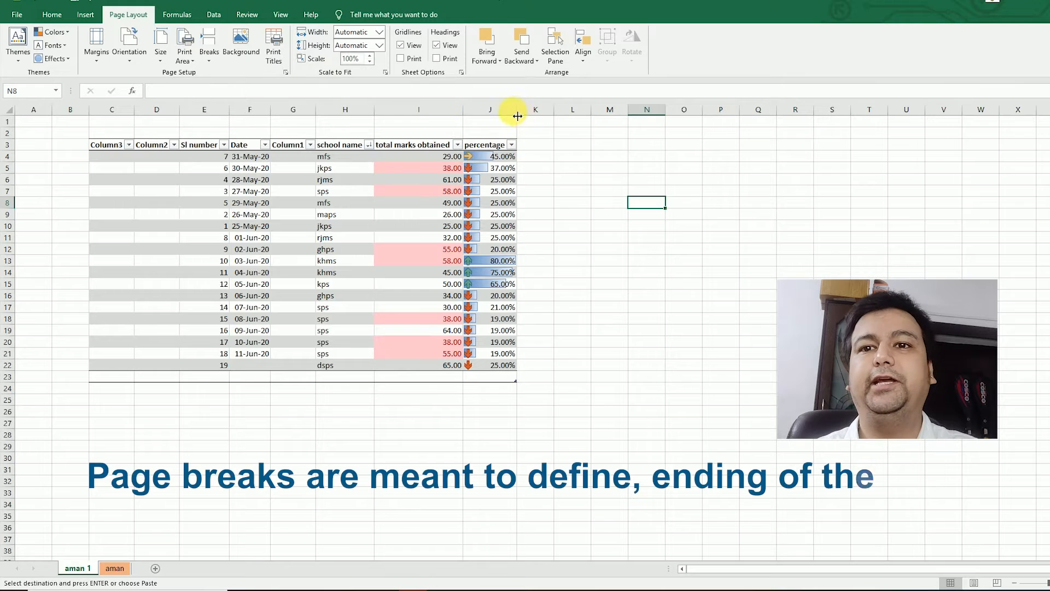
pyautogui.moveTo(517, 110); pyautogui.dragTo(599, 111)
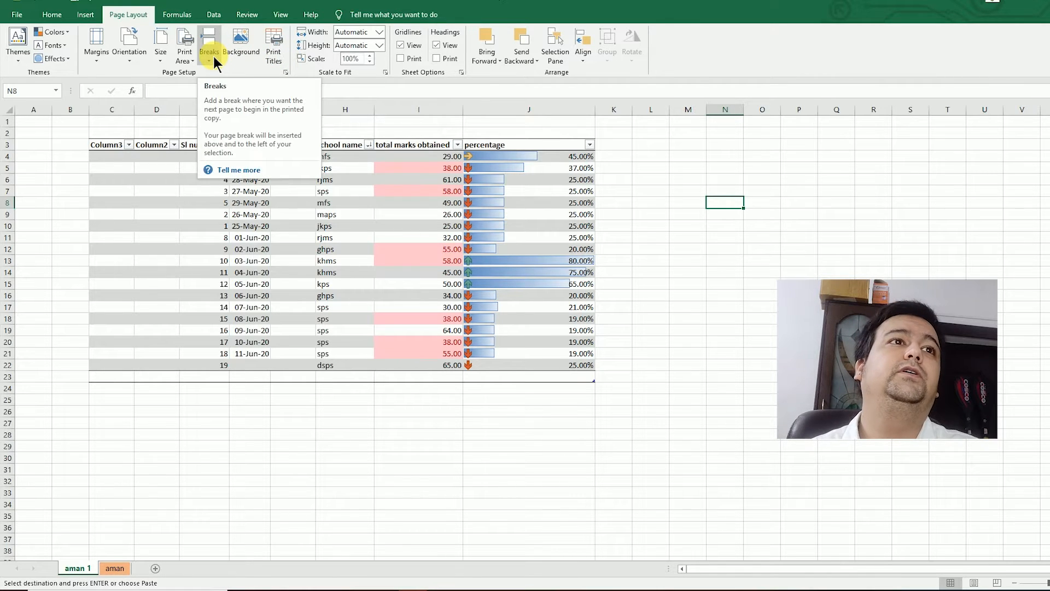
# - Select the table range C3:J13 and insert a page break at it
pyautogui.click(711, 226)
pyautogui.moveTo(113, 146); pyautogui.dragTo(580, 261)
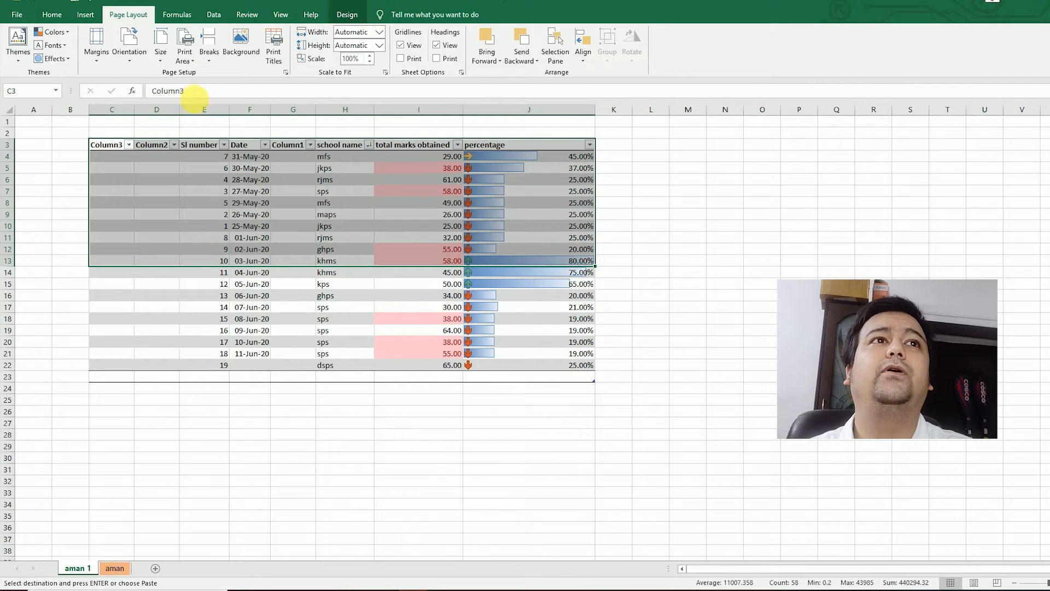
pyautogui.click(208, 59)
pyautogui.click(232, 82)
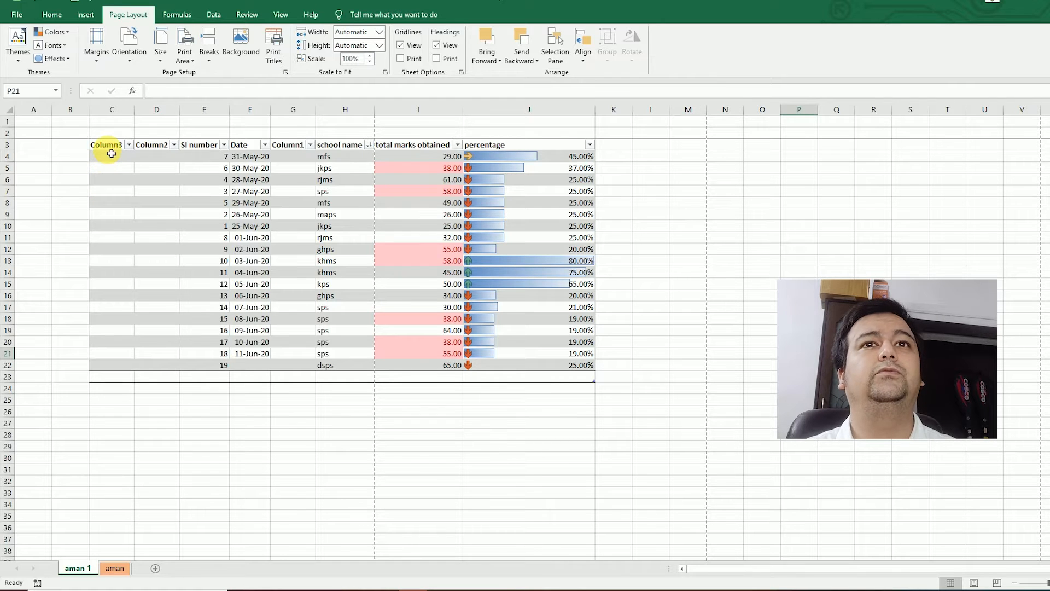
# - Insert a page break above row 17 of the table and check the split in the print preview
pyautogui.click(777, 261)
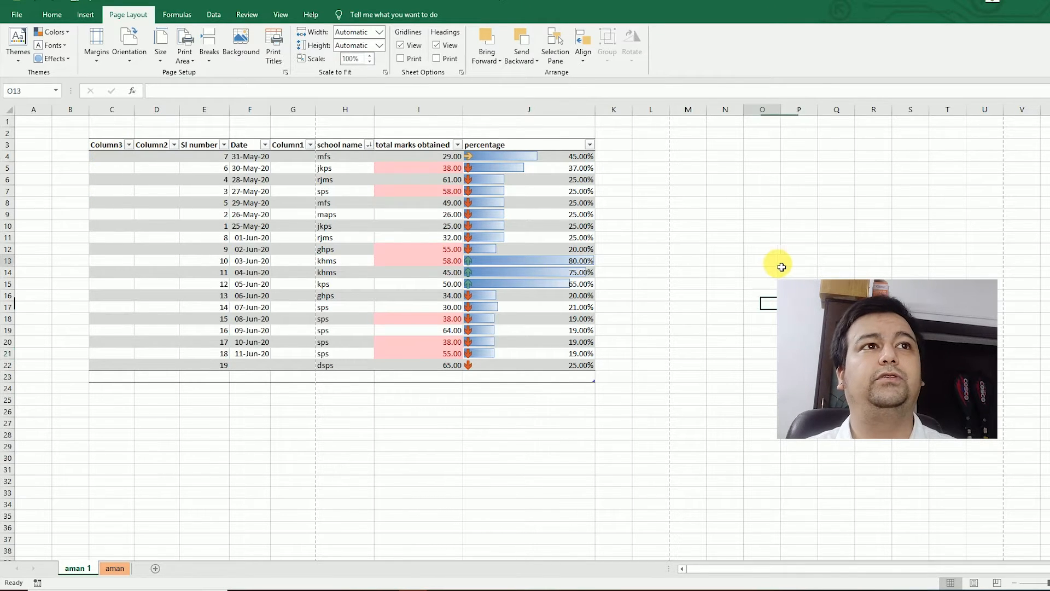
pyautogui.moveTo(109, 148); pyautogui.dragTo(515, 308)
pyautogui.click(660, 332)
pyautogui.click(13, 308)
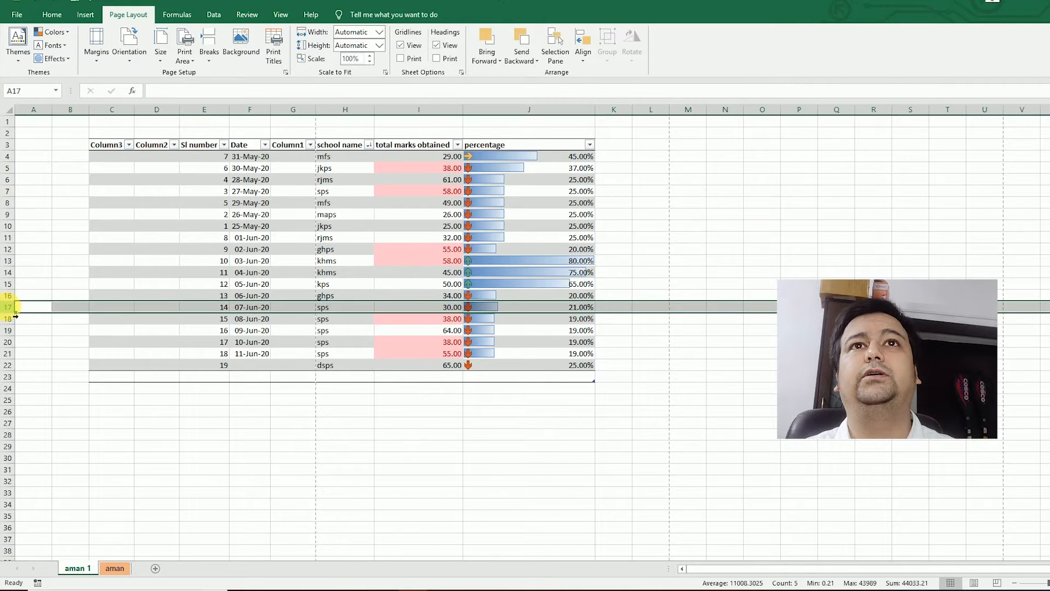
pyautogui.click(208, 51)
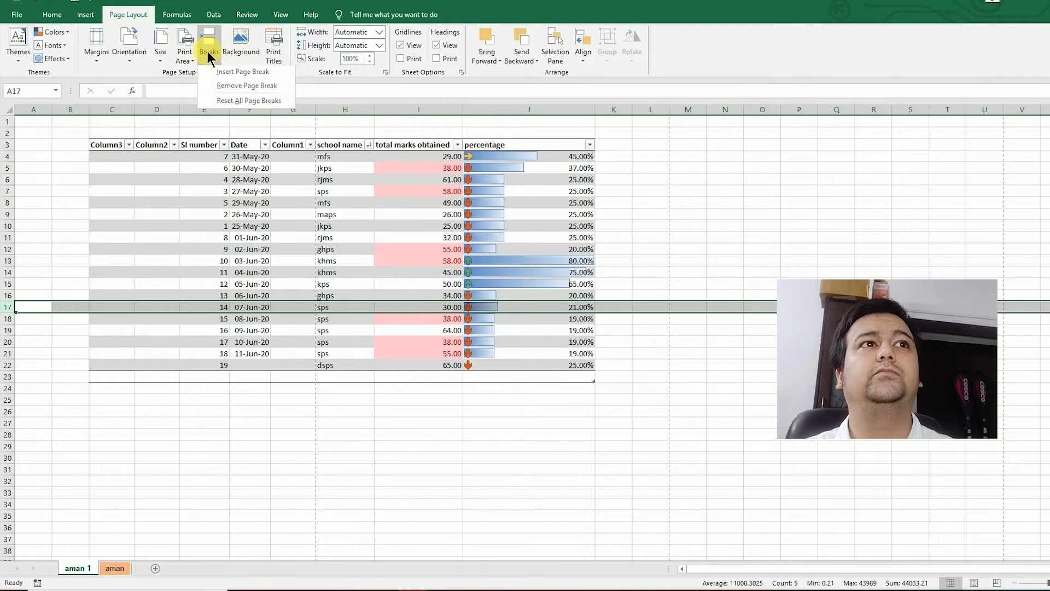
pyautogui.click(251, 77)
pyautogui.click(936, 225)
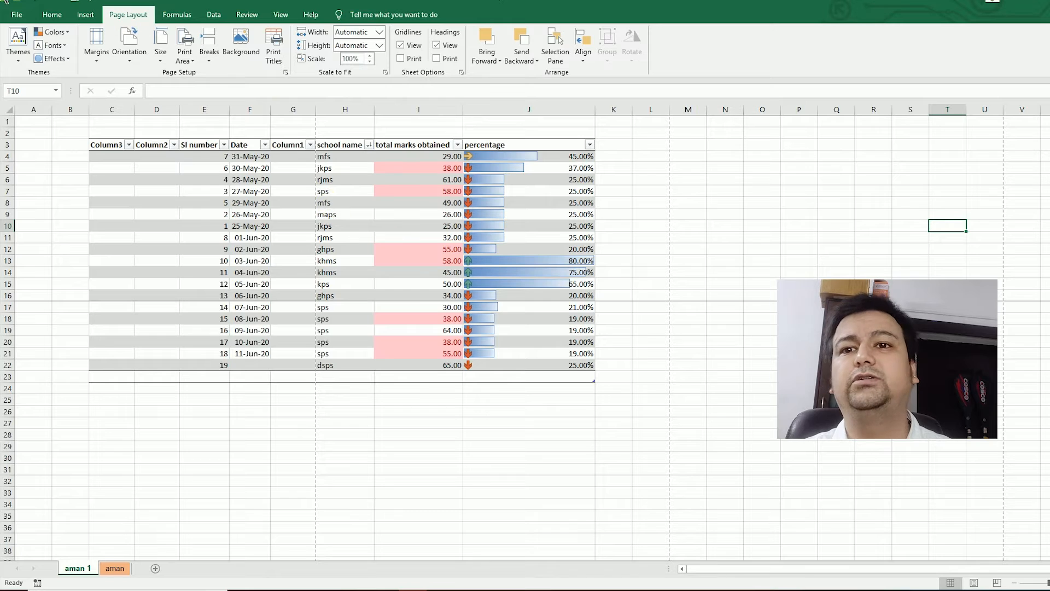
pyautogui.click(81, 1)
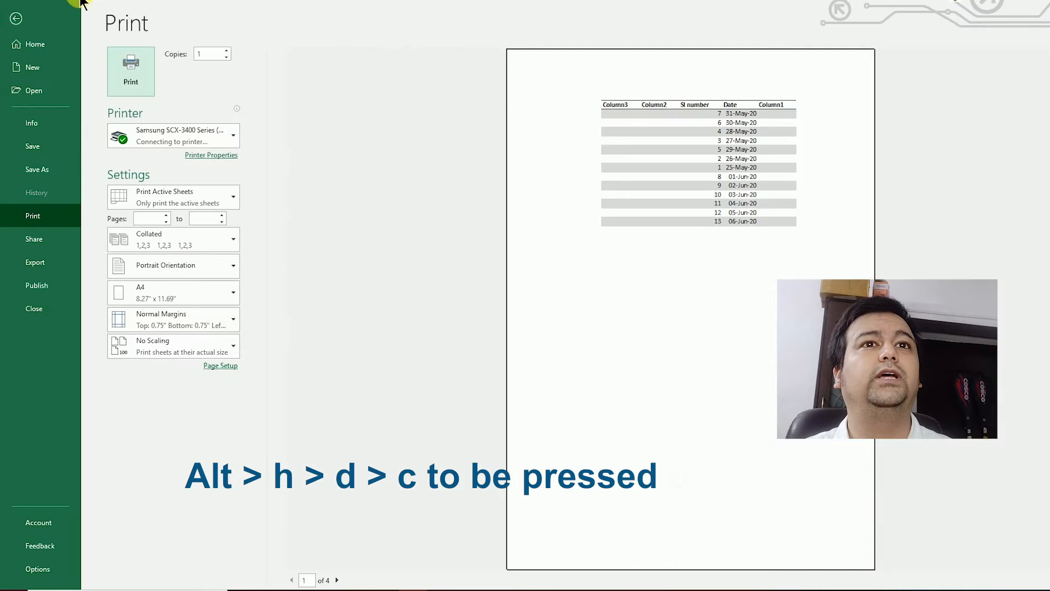
pyautogui.click(13, 15)
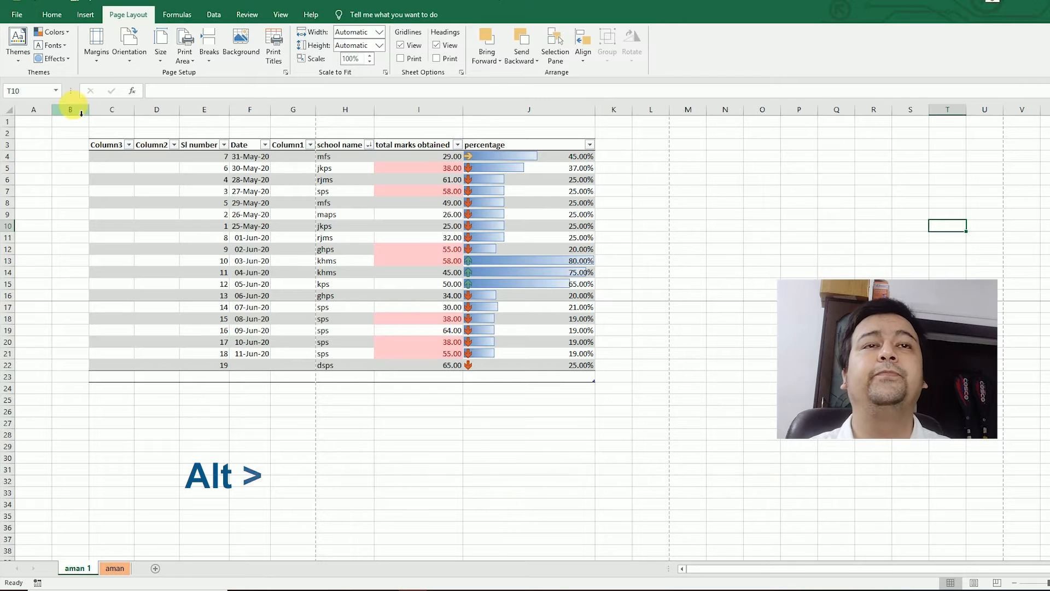
# - Delete the two empty columns A and B before the table
pyautogui.moveTo(76, 109); pyautogui.dragTo(20, 117)
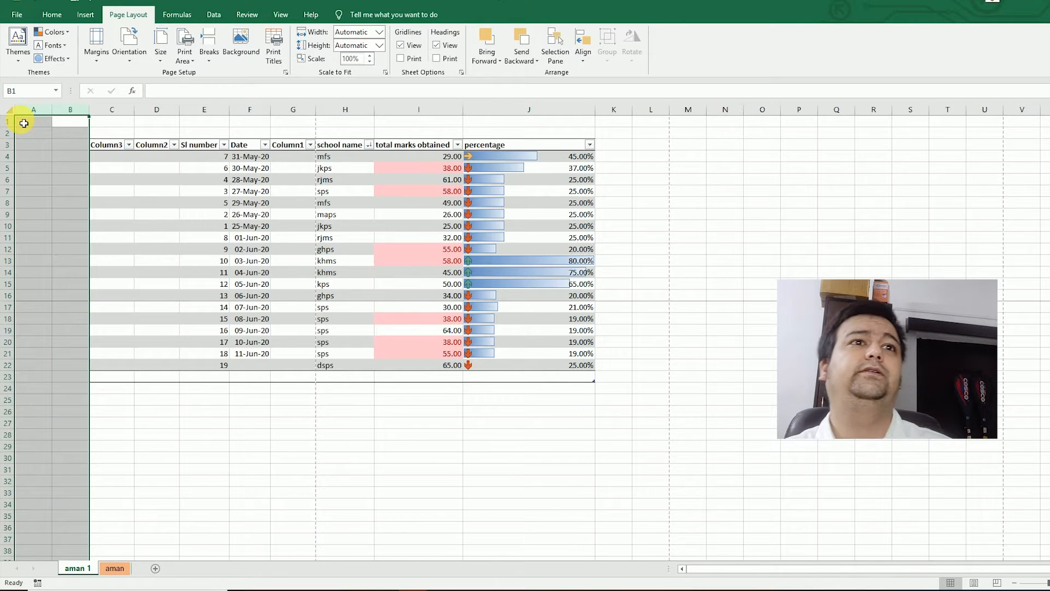
pyautogui.hotkey('alt', 'h')
pyautogui.press('d')
pyautogui.press('c')
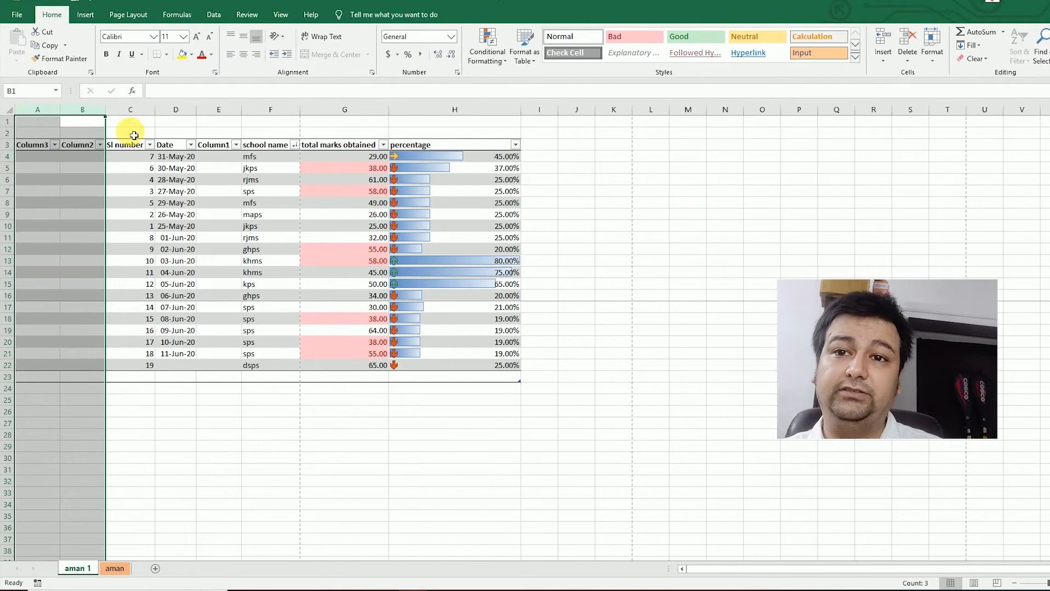
pyautogui.click(725, 180)
# - Select the empty columns I to K and display the shortcut hints for the Home commands
pyautogui.moveTo(539, 112); pyautogui.dragTo(620, 121)
pyautogui.press('alt')
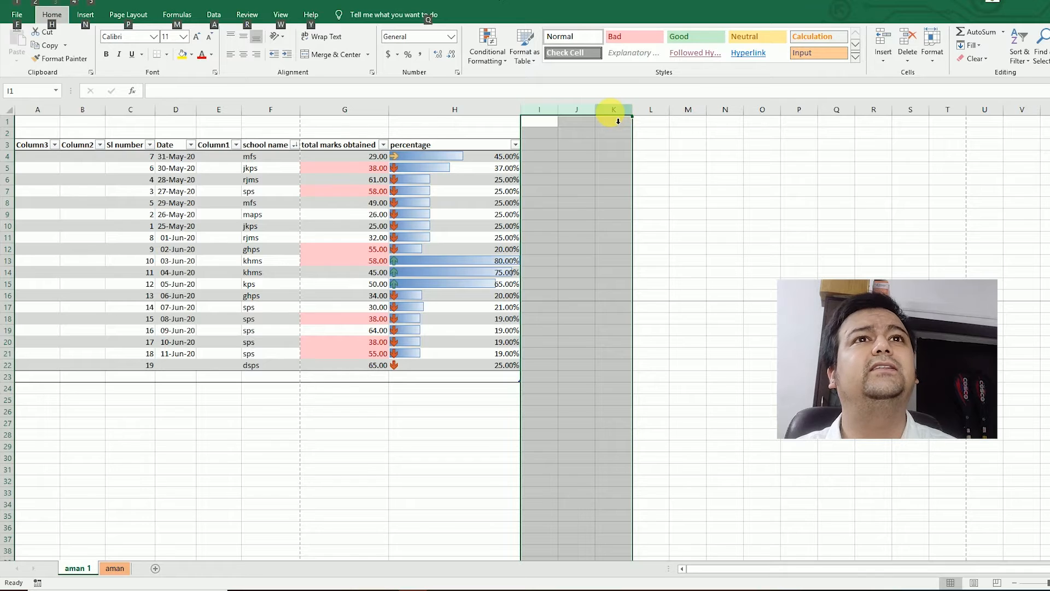
pyautogui.press('h')
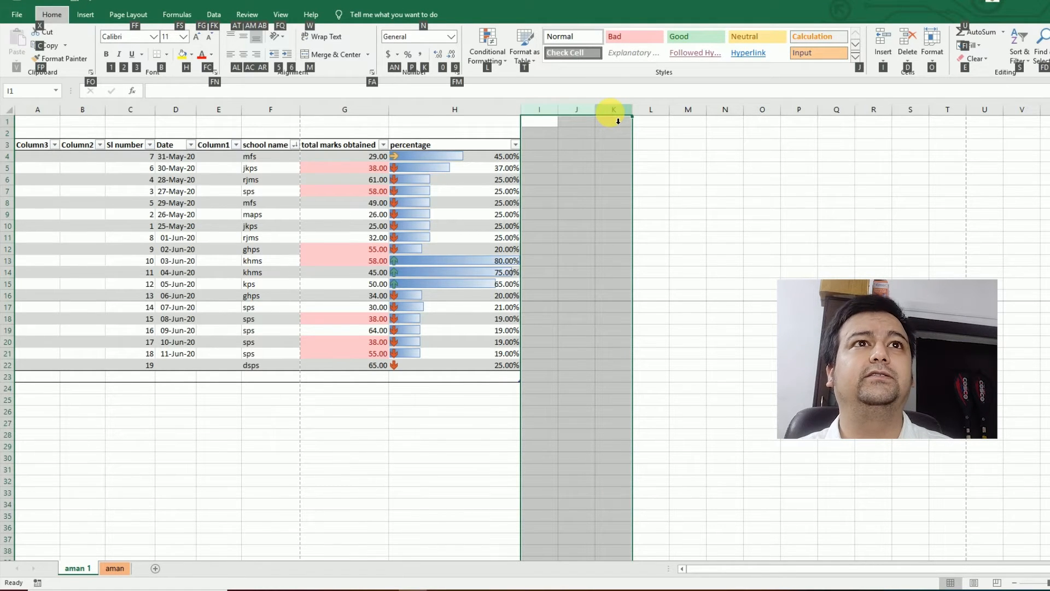
pyautogui.click(577, 168)
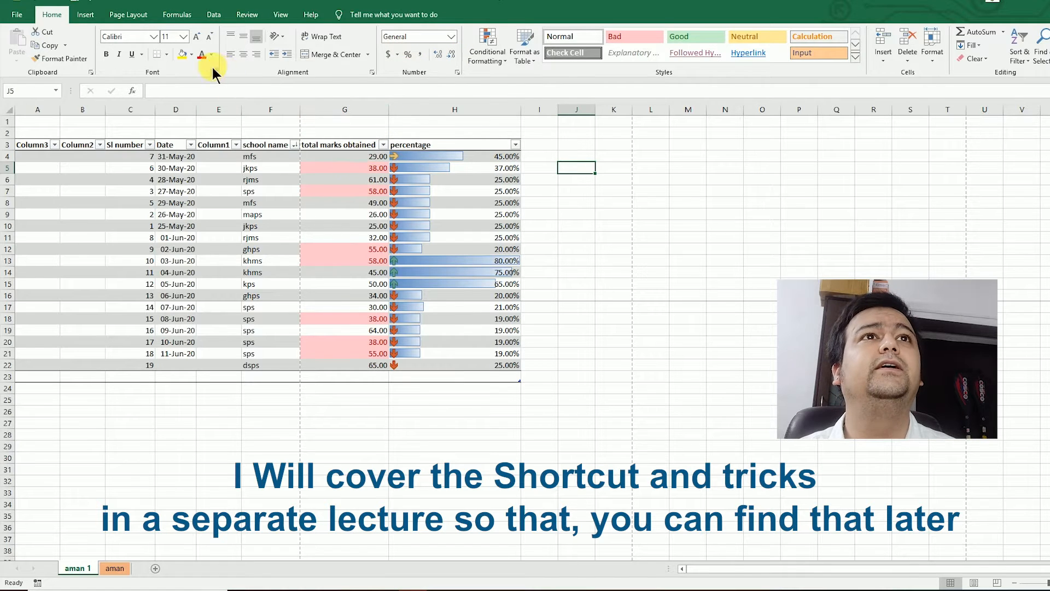
pyautogui.click(128, 14)
pyautogui.click(614, 202)
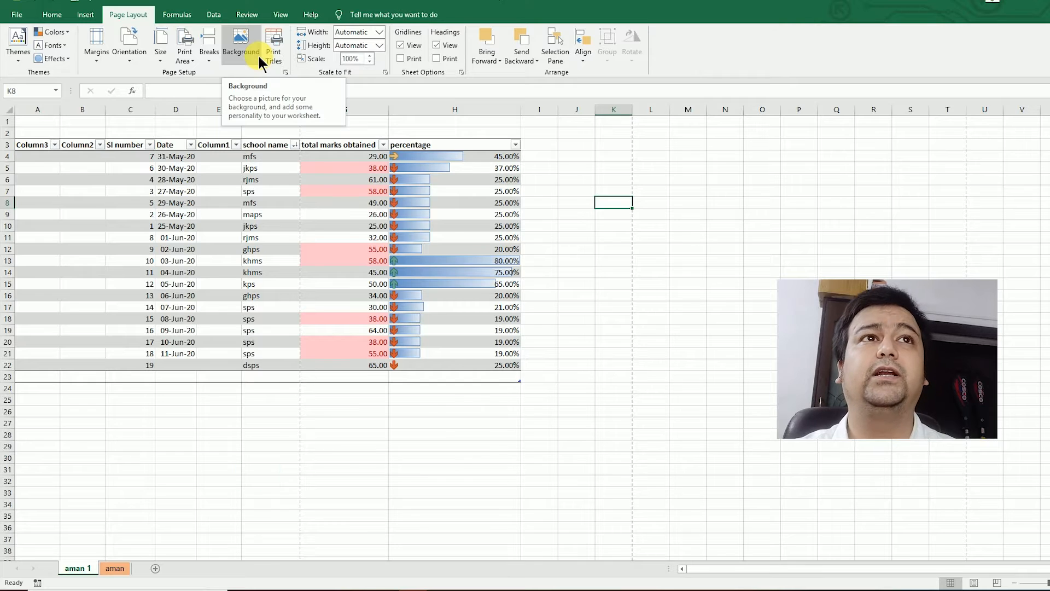
pyautogui.click(750, 262)
pyautogui.moveTo(43, 251); pyautogui.dragTo(465, 363)
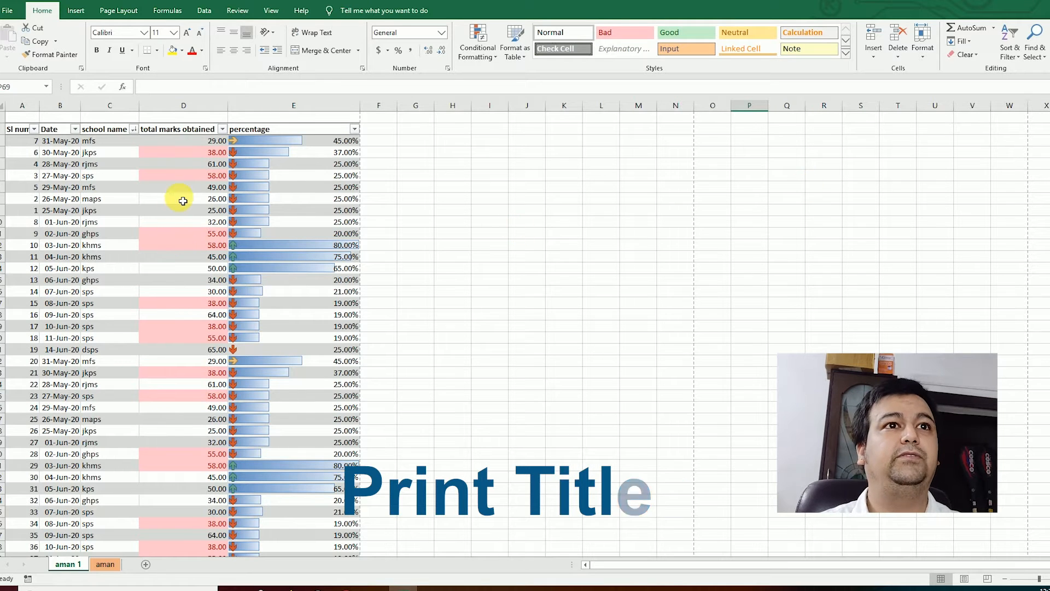
# - Look through the longer table on sheet aman 1 and check its second page in the print preview
pyautogui.scroll(-9, 355, 274)
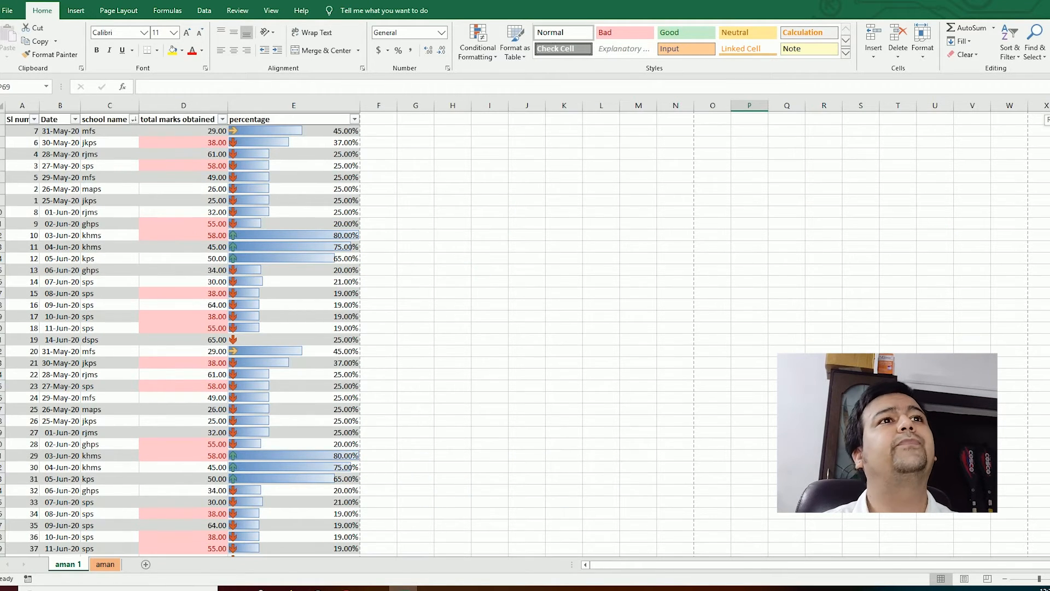
pyautogui.scroll(-5, 526, 334)
pyautogui.scroll(15, 172, 212)
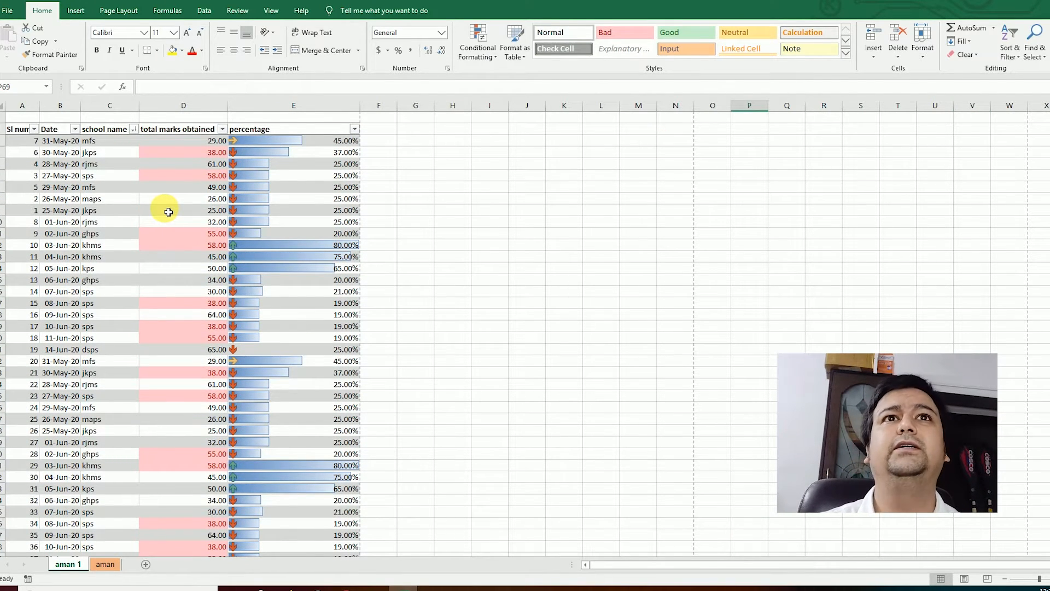
pyautogui.hotkey('ctrl', 'p')
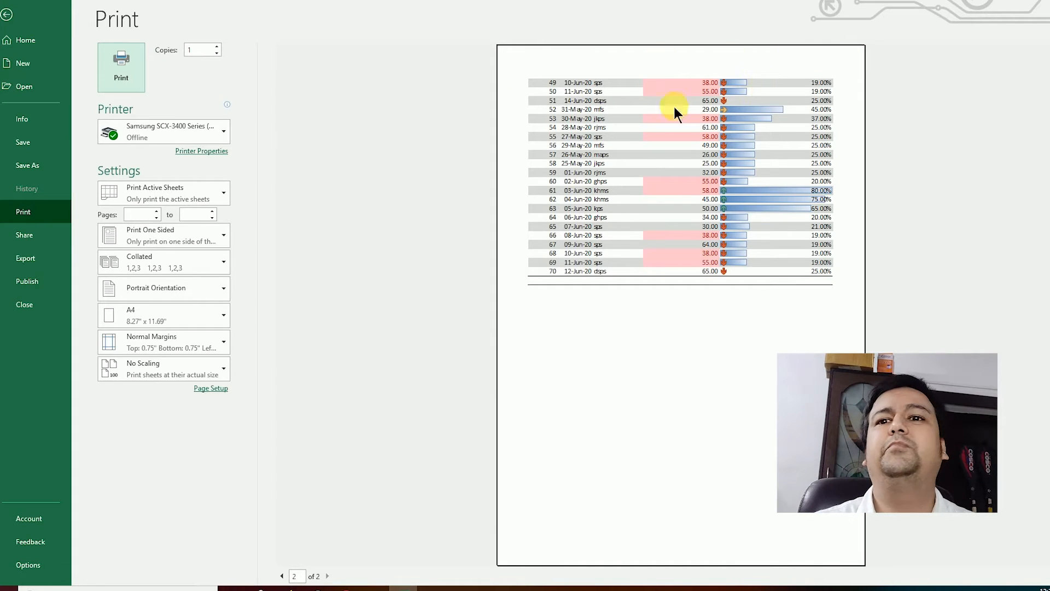
pyautogui.click(7, 14)
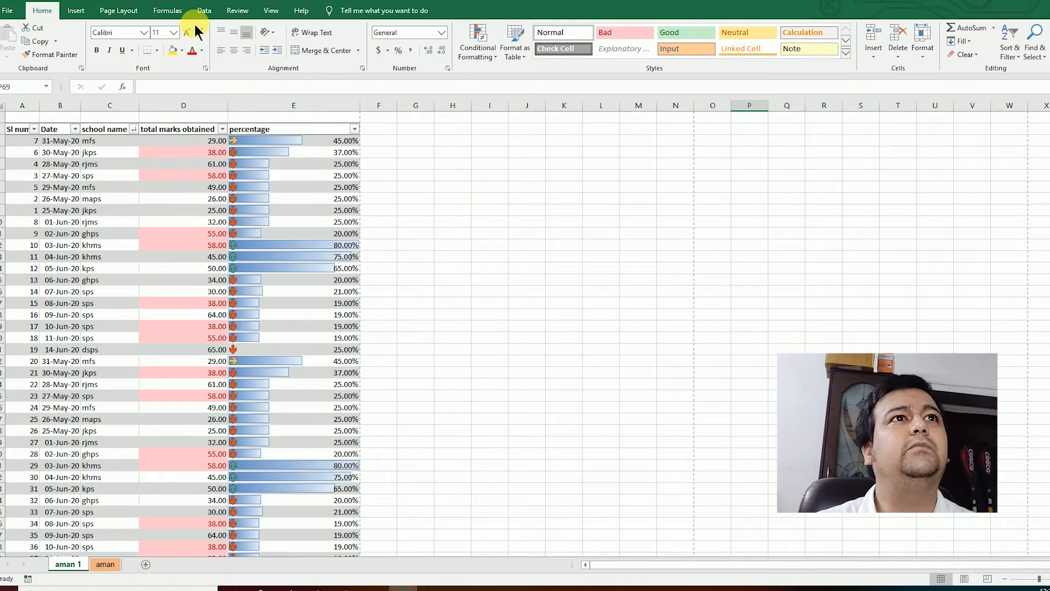
# - Try to set the header row $2:$2 as the print title row to repeat at top
pyautogui.click(20, 129)
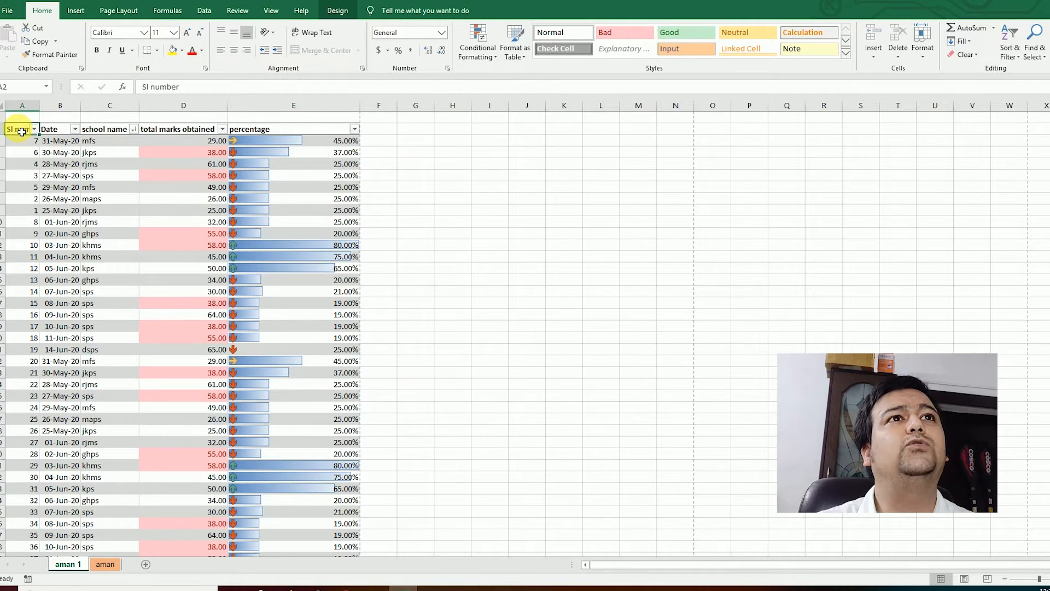
pyautogui.click(126, 11)
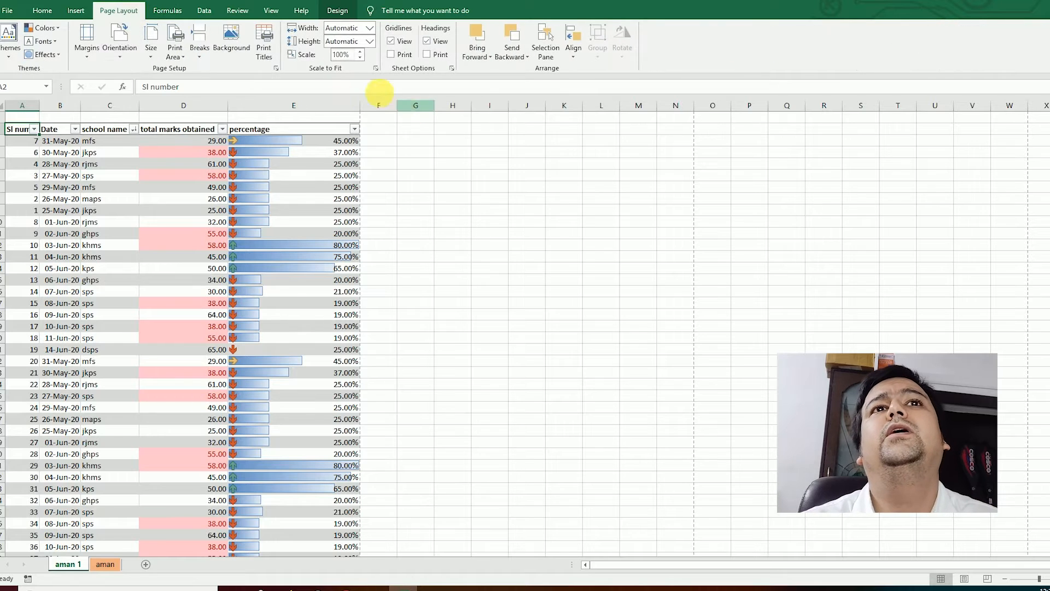
pyautogui.click(266, 42)
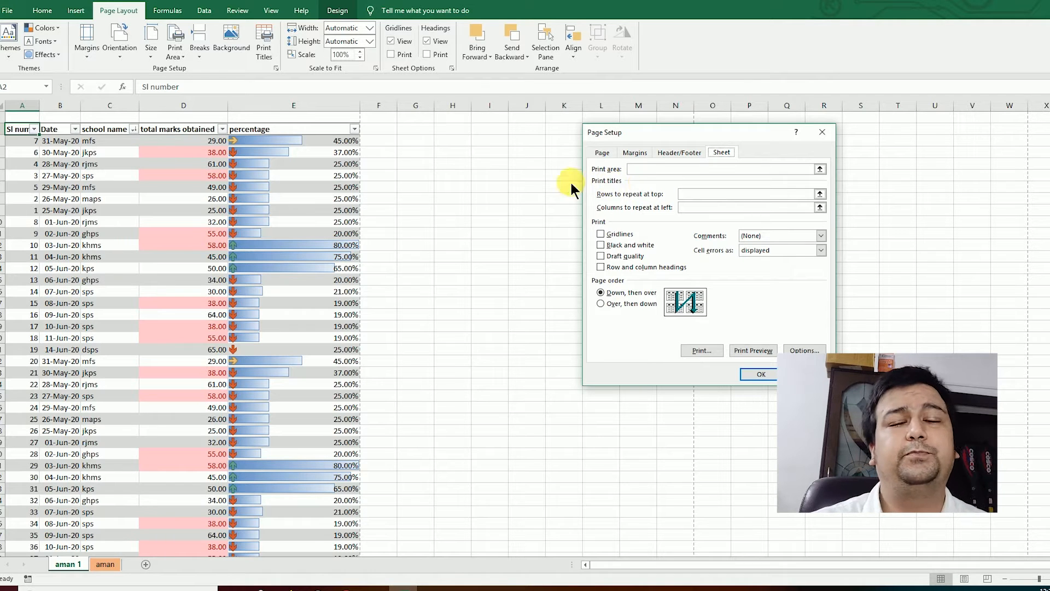
pyautogui.click(635, 170)
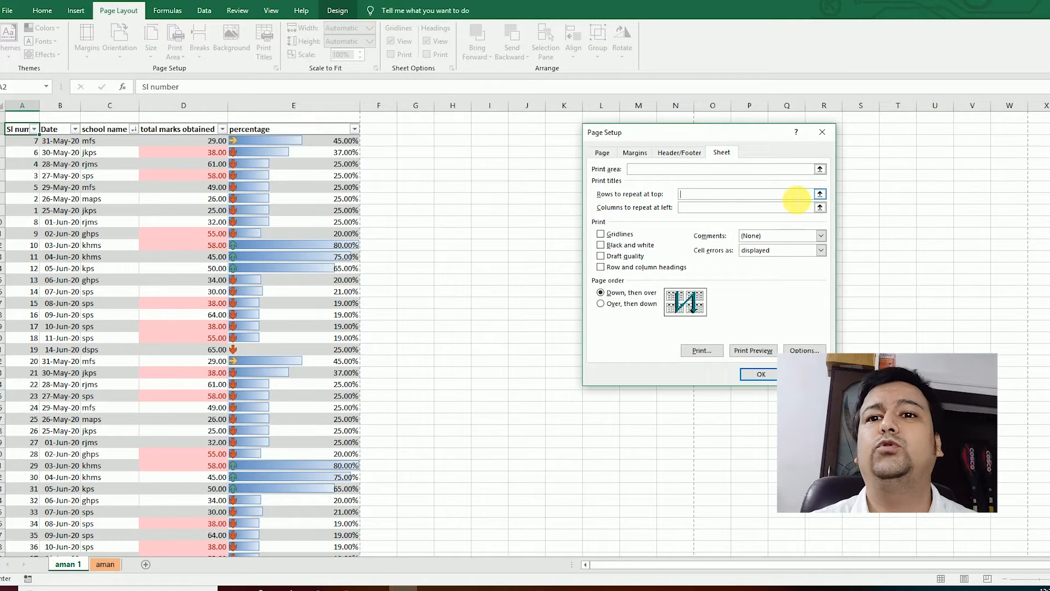
pyautogui.click(19, 130)
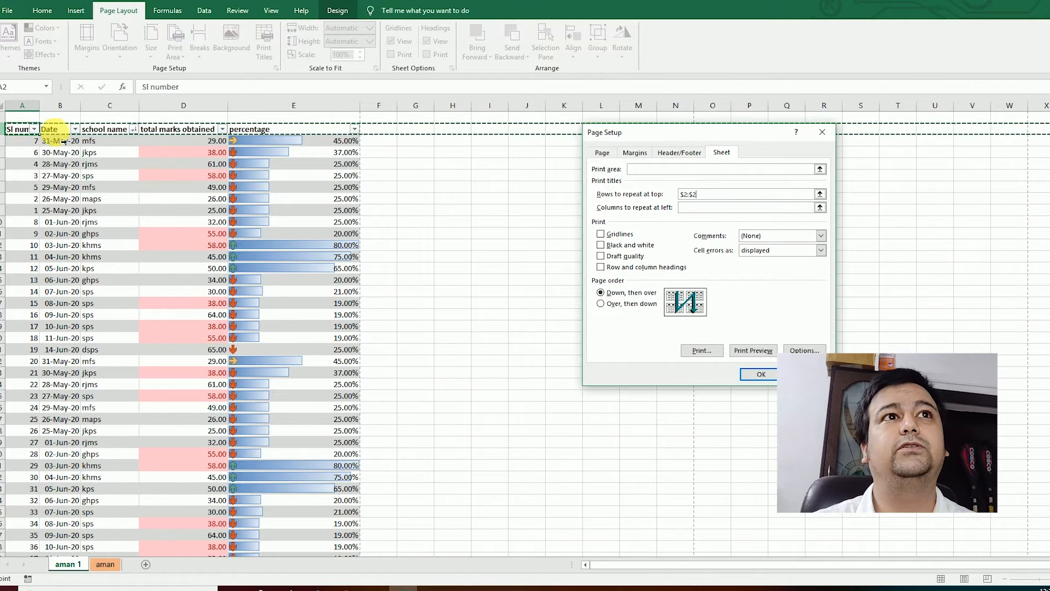
pyautogui.press('Return')
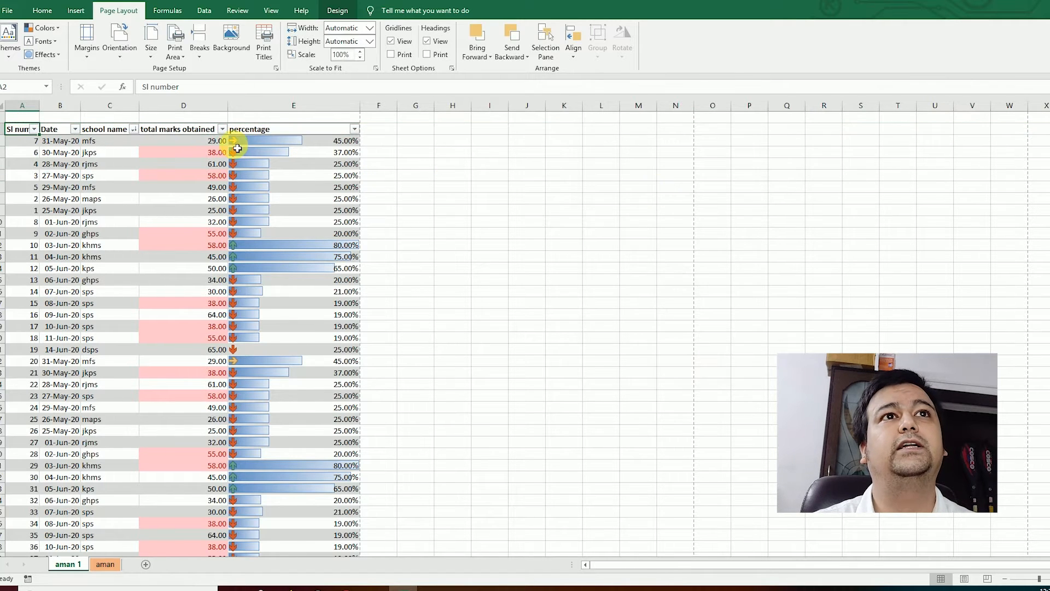
# - Set header row $2:$2 to repeat at the top of every printed page and check the print preview
pyautogui.moveTo(18, 131); pyautogui.dragTo(350, 132)
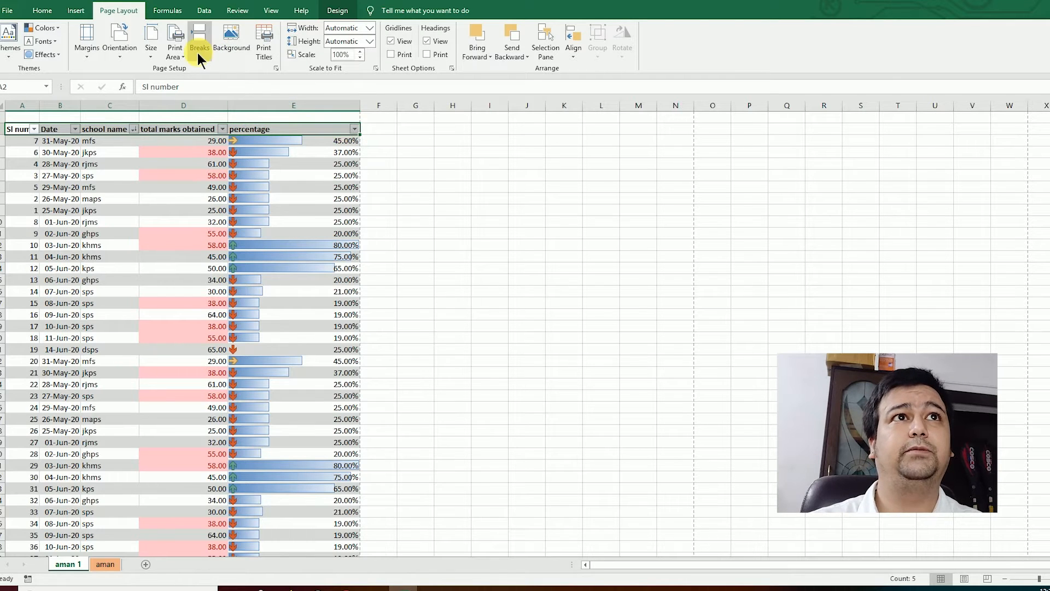
pyautogui.click(179, 52)
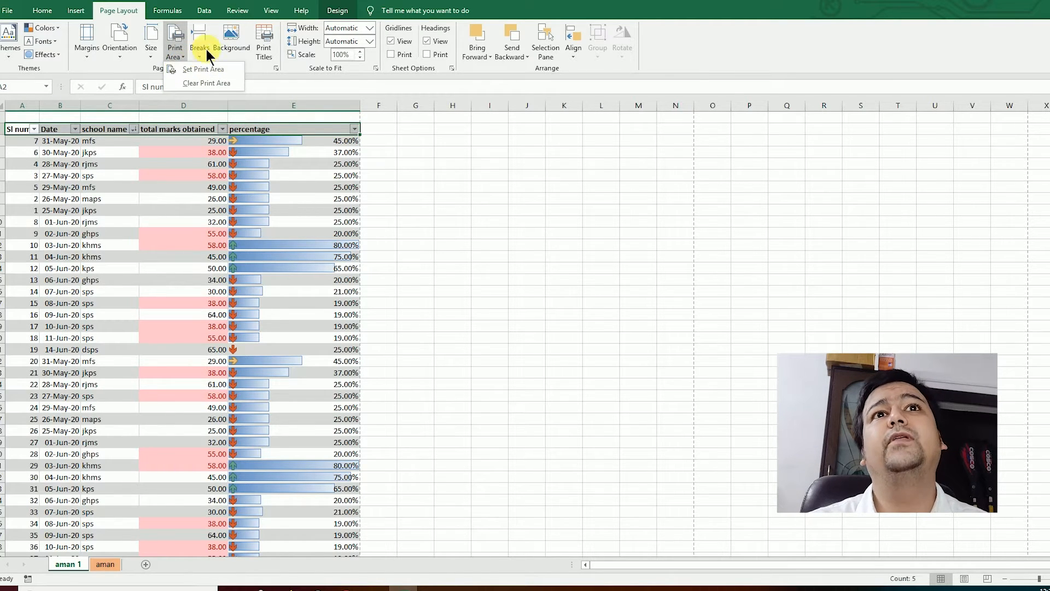
pyautogui.click(265, 51)
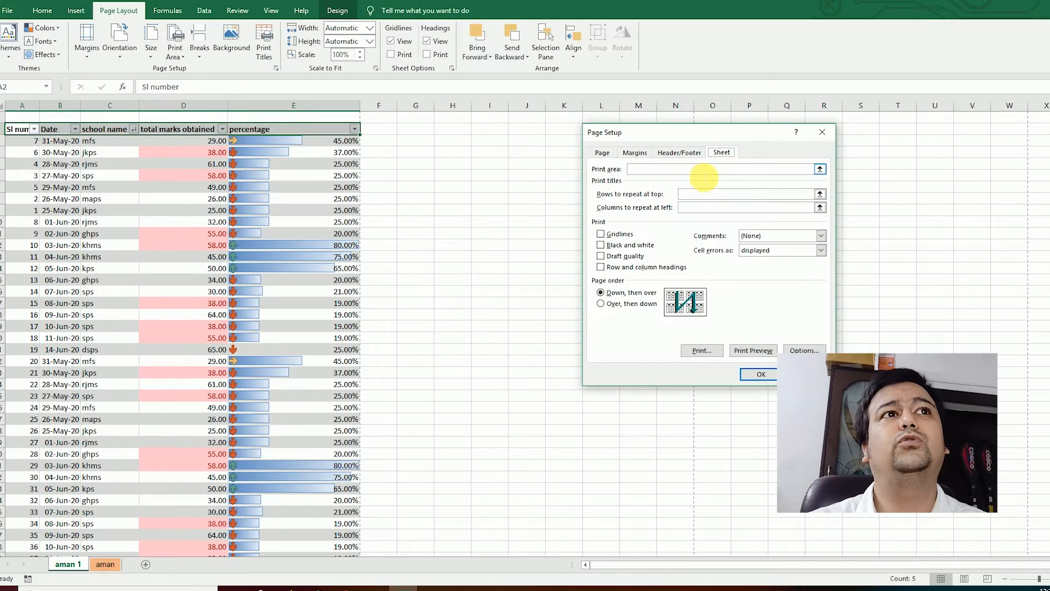
pyautogui.click(692, 195)
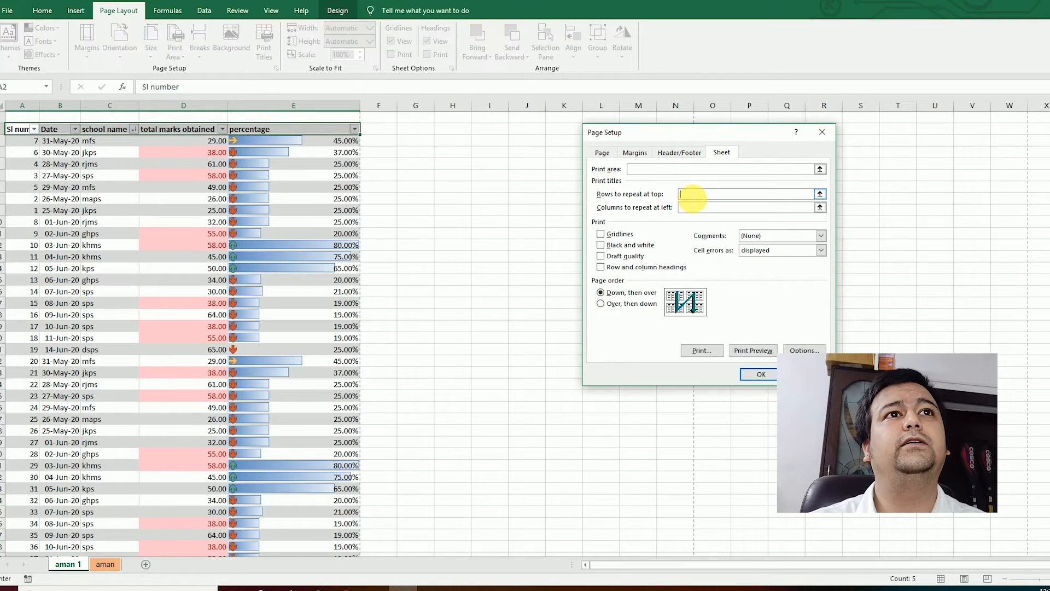
pyautogui.click(324, 134)
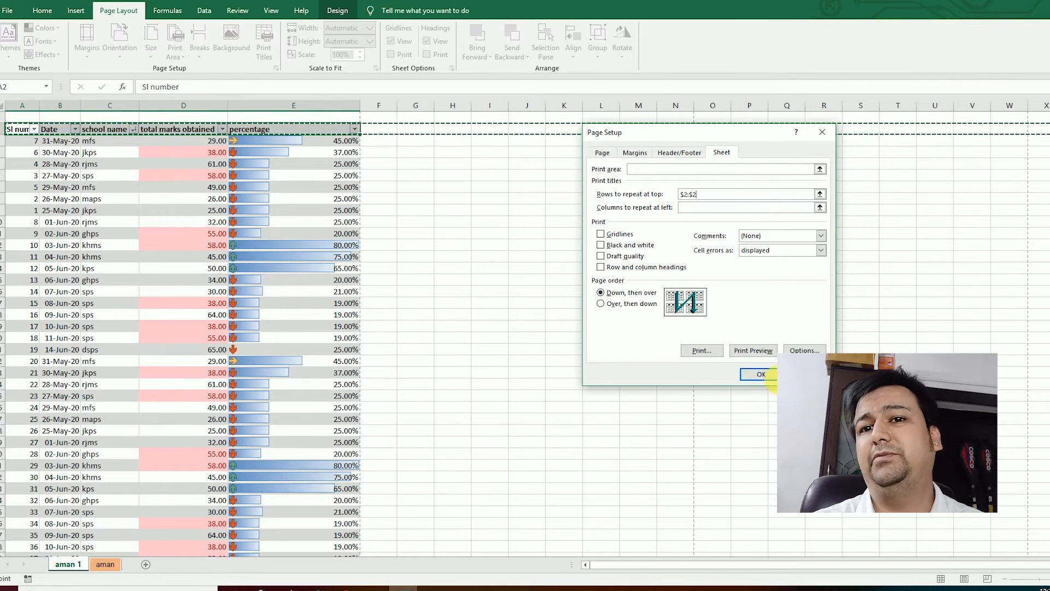
pyautogui.click(763, 352)
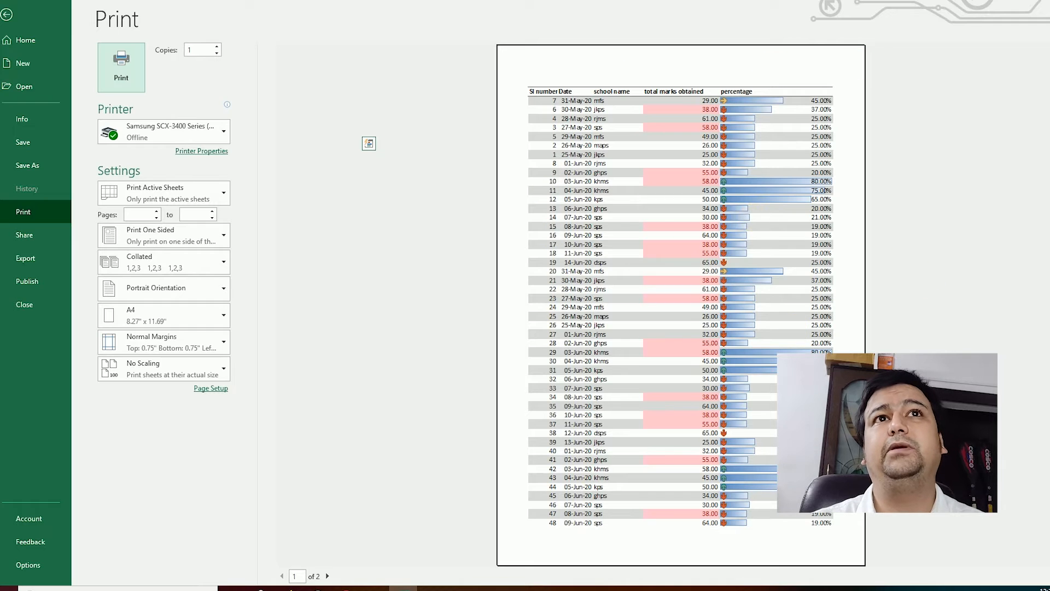
pyautogui.scroll(-1, 681, 305)
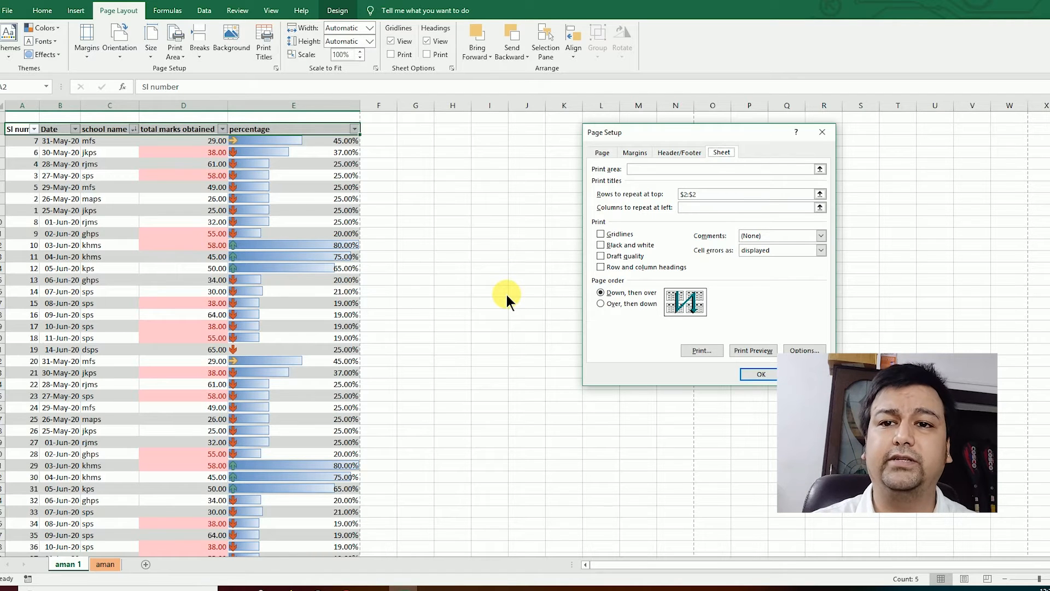
pyautogui.press('Return')
pyautogui.click(525, 310)
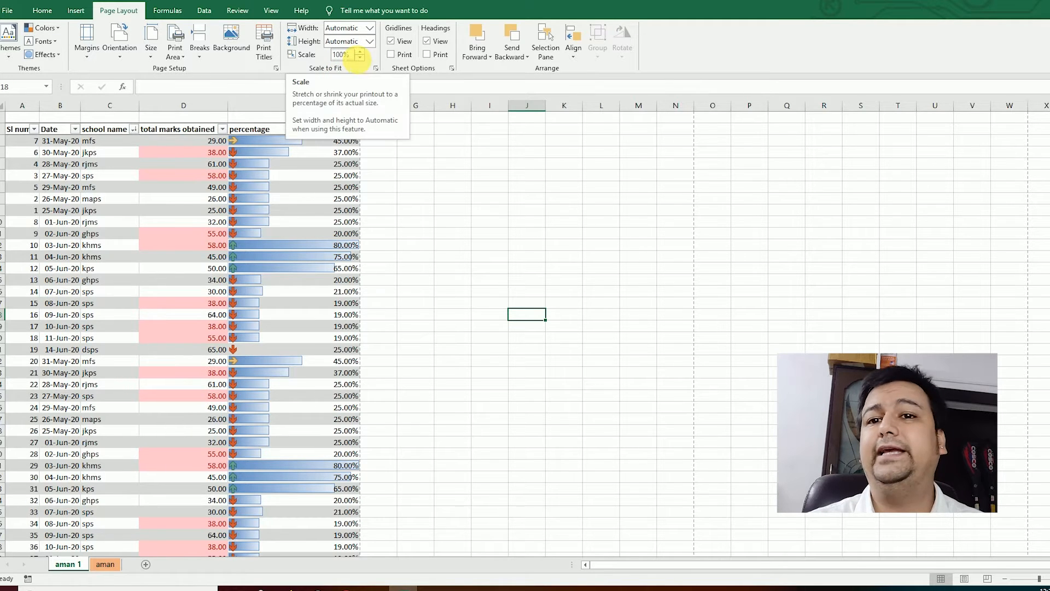
pyautogui.click(359, 57)
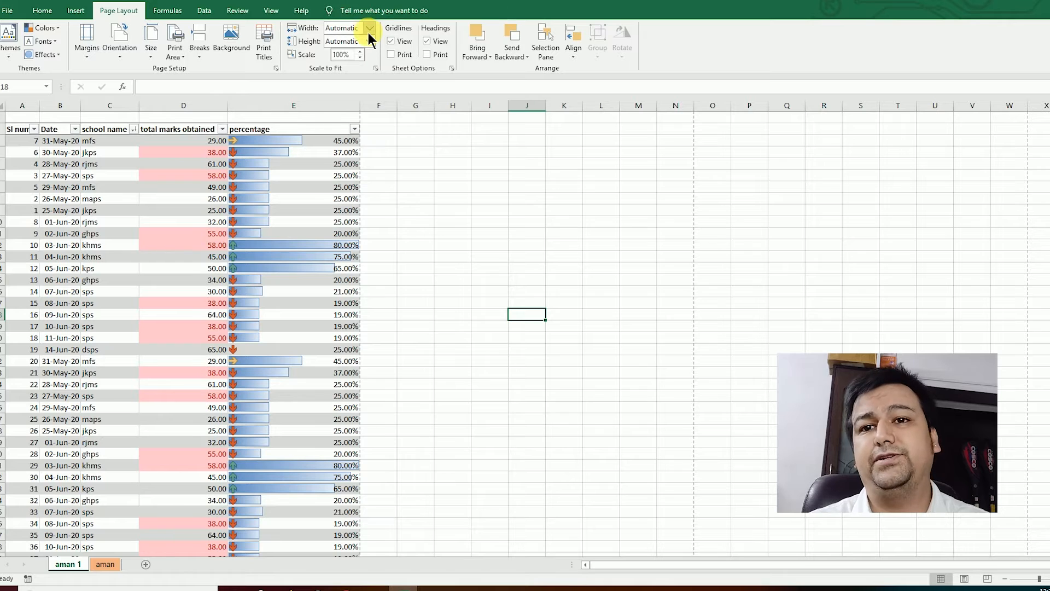
pyautogui.click(369, 29)
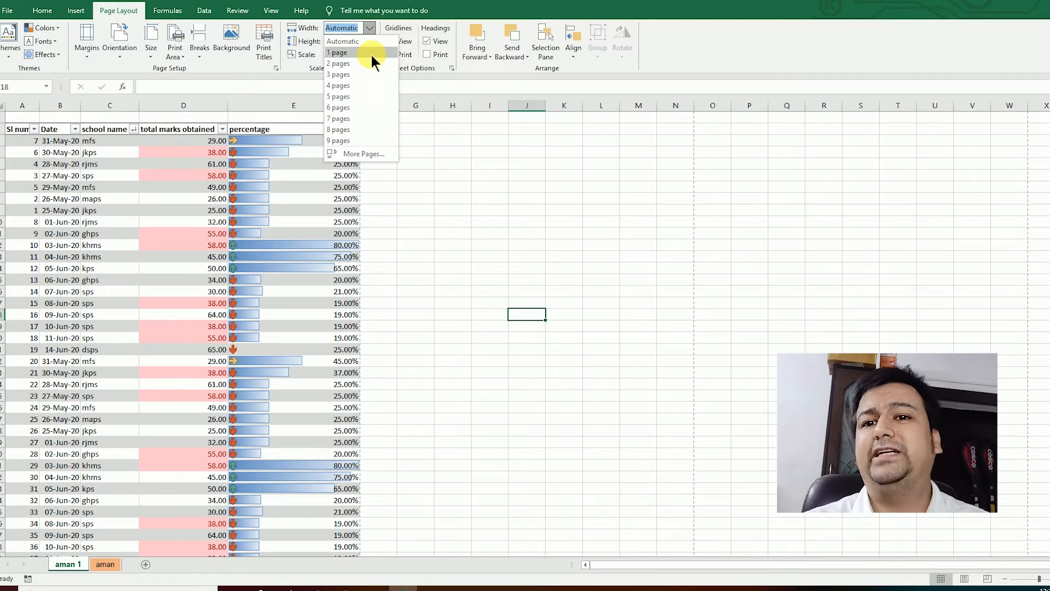
pyautogui.click(472, 185)
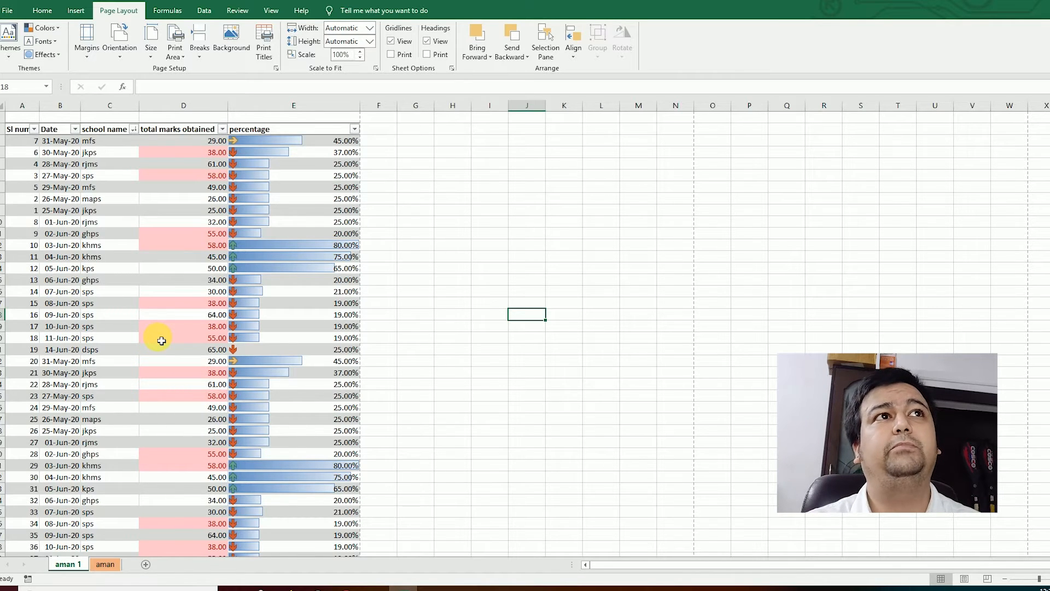
# - Fit the height of the aman 1 sheet's printout to 1 page and check the print preview
pyautogui.click(368, 41)
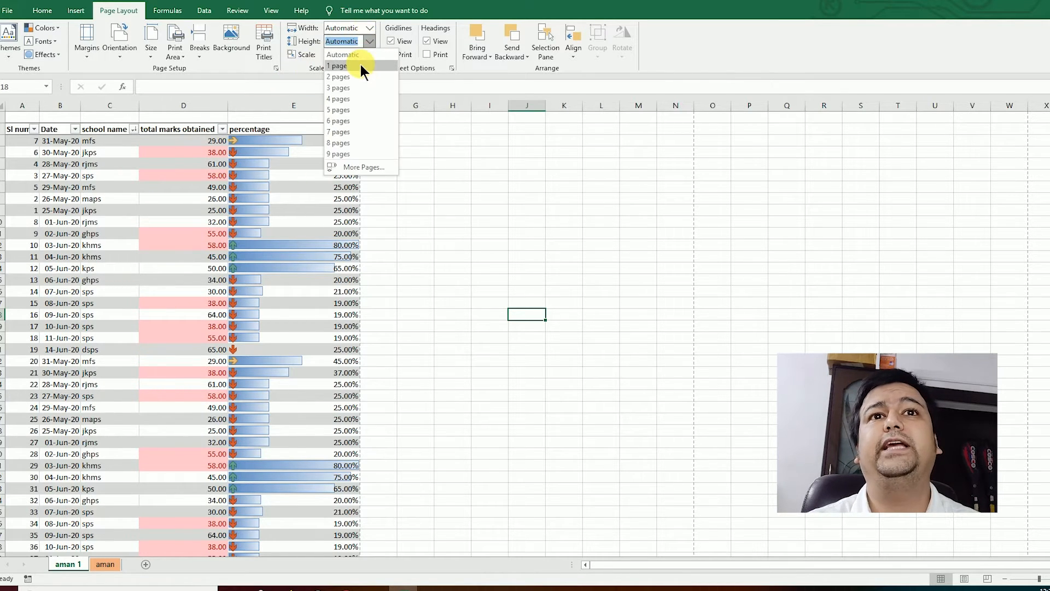
pyautogui.click(360, 65)
pyautogui.click(69, 0)
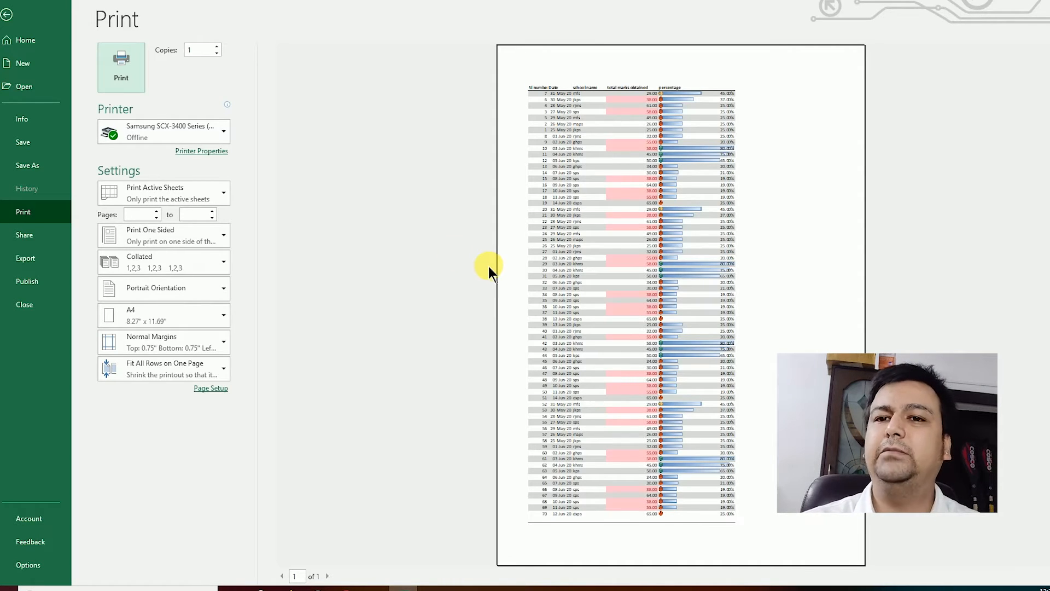
pyautogui.click(8, 15)
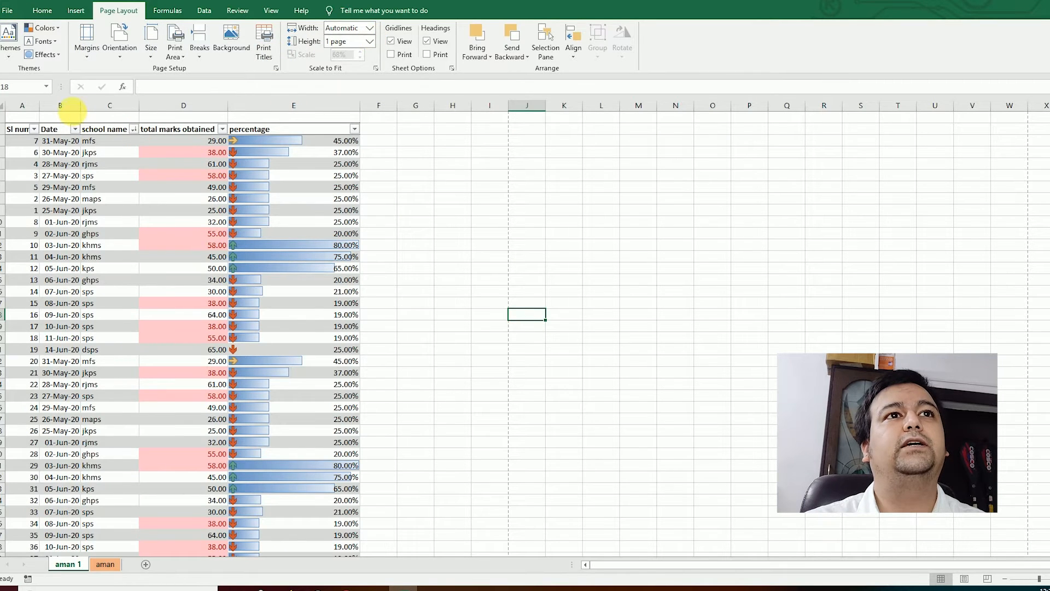
# - Insert four empty columns before the Date column and widen them equally
pyautogui.moveTo(61, 106); pyautogui.dragTo(242, 109)
pyautogui.rightClick(241, 109)
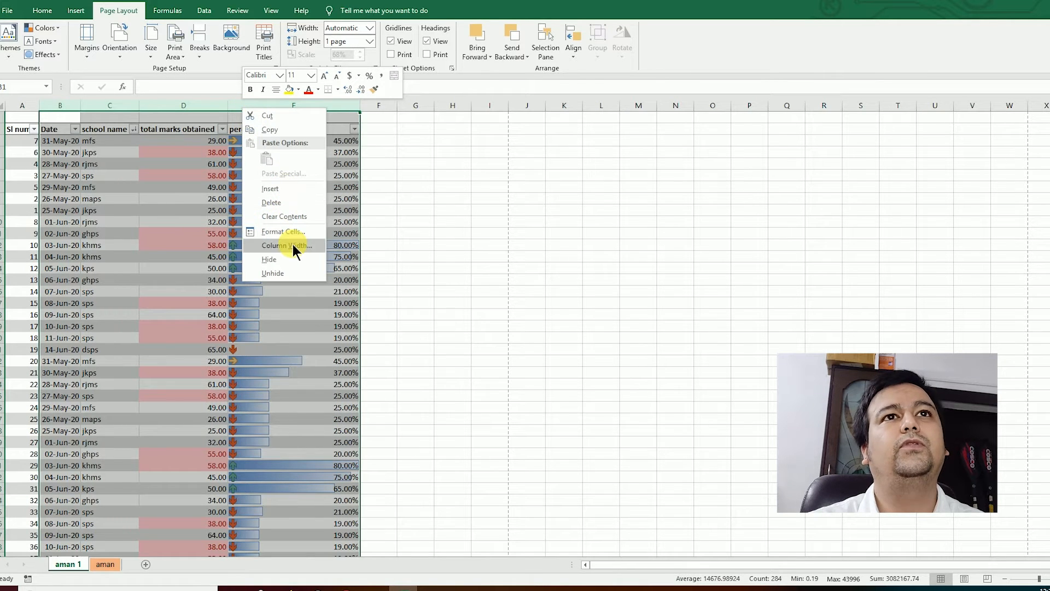
pyautogui.click(295, 201)
pyautogui.click(544, 187)
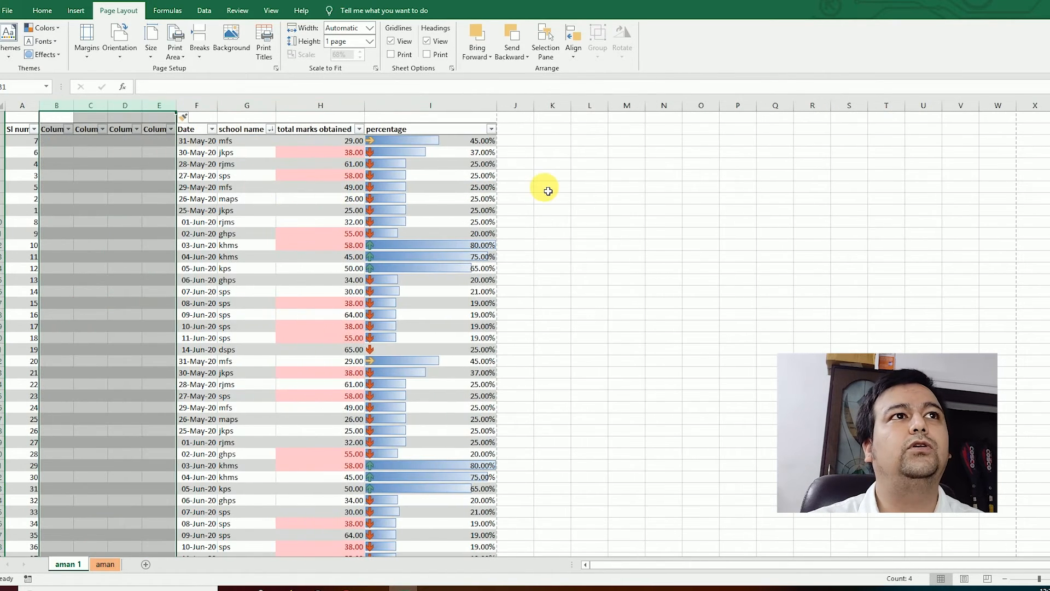
pyautogui.moveTo(159, 105)
pyautogui.mouseDown()
pyautogui.moveTo(61, 106)
pyautogui.moveTo(93, 113)
pyautogui.moveTo(122, 85)
pyautogui.moveTo(128, 105)
pyautogui.mouseUp()
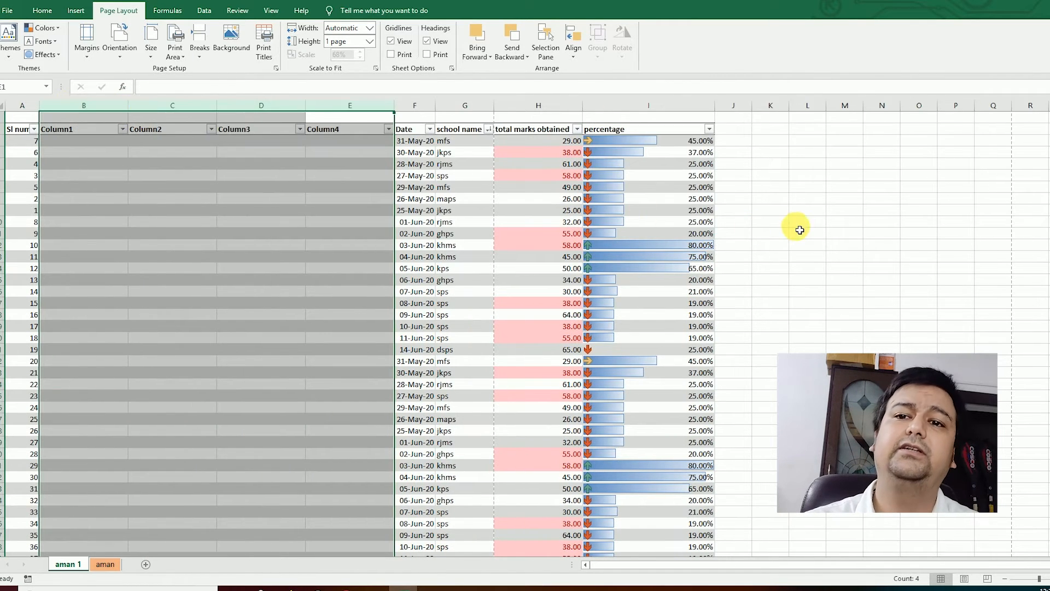
pyautogui.click(798, 227)
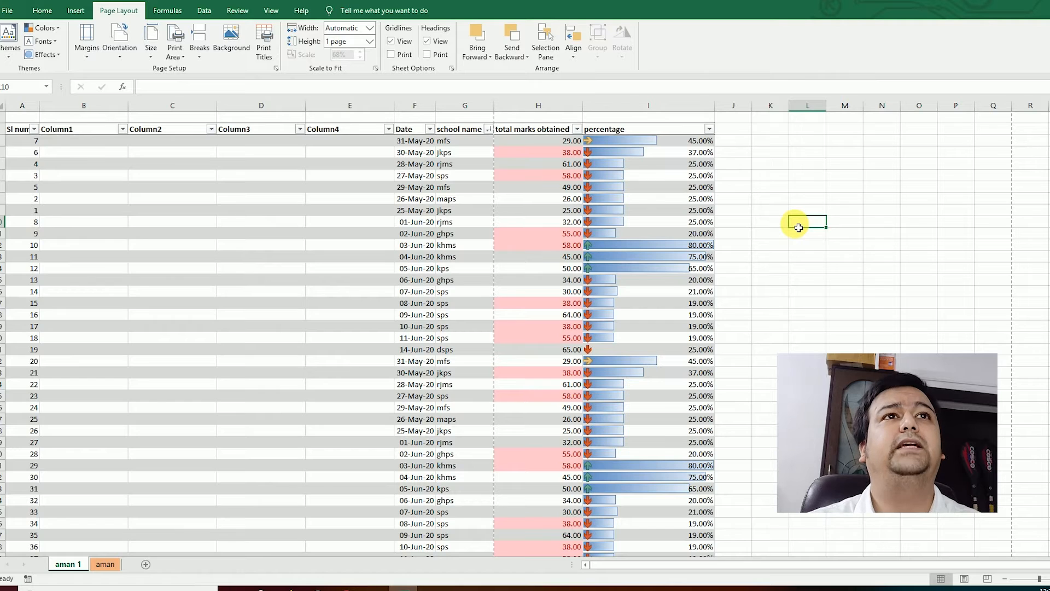
# - Fit the printout's width to 1 page as well and check the print preview
pyautogui.click(368, 29)
pyautogui.click(353, 53)
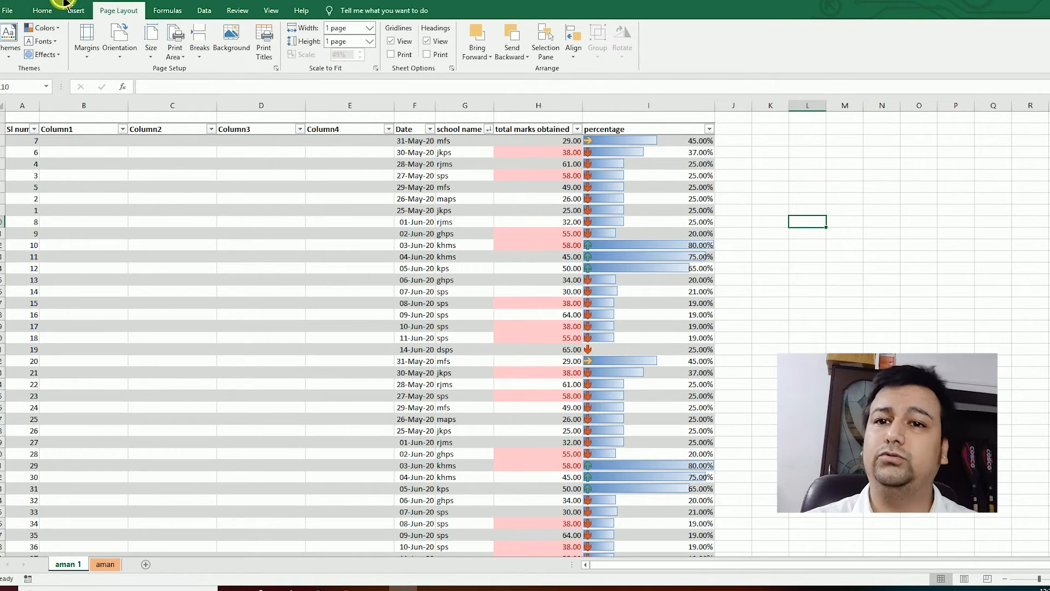
pyautogui.hotkey('ctrl', 'p')
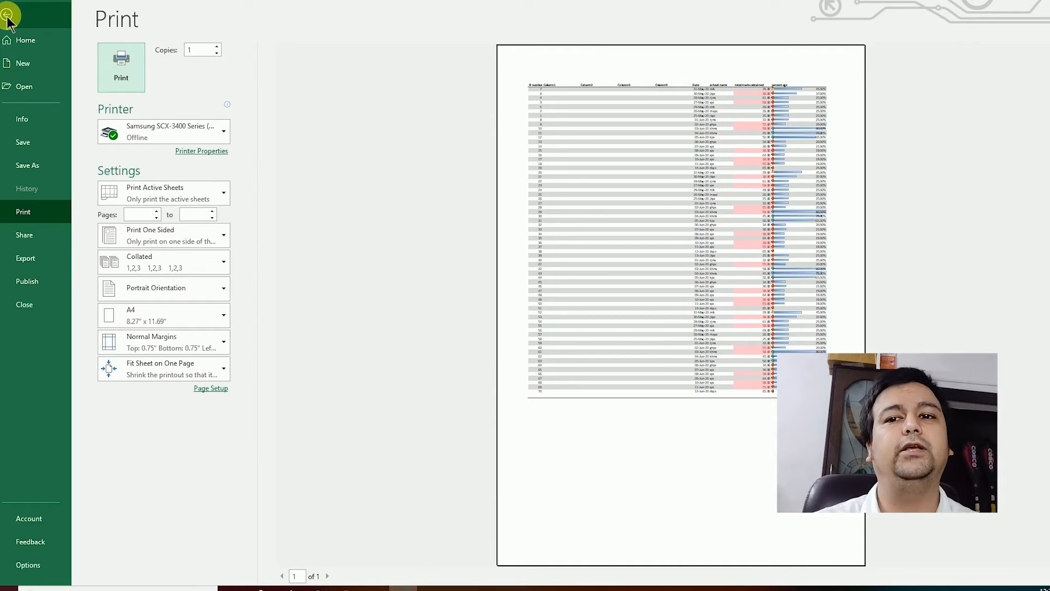
pyautogui.click(7, 17)
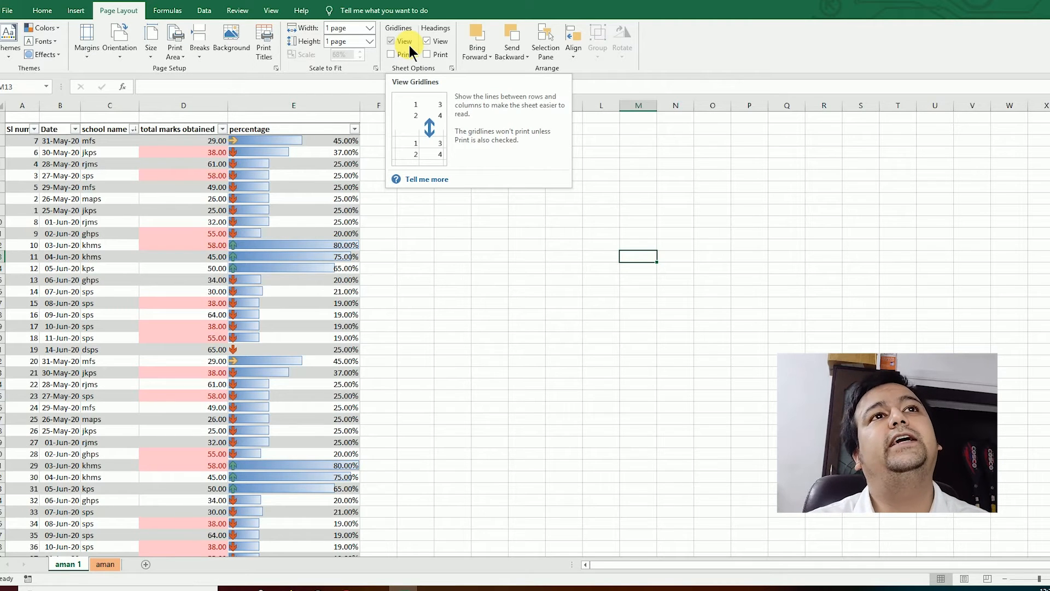
# - Add a new blank sheet, select its empty cells D2:M28 and check the print preview
pyautogui.click(487, 256)
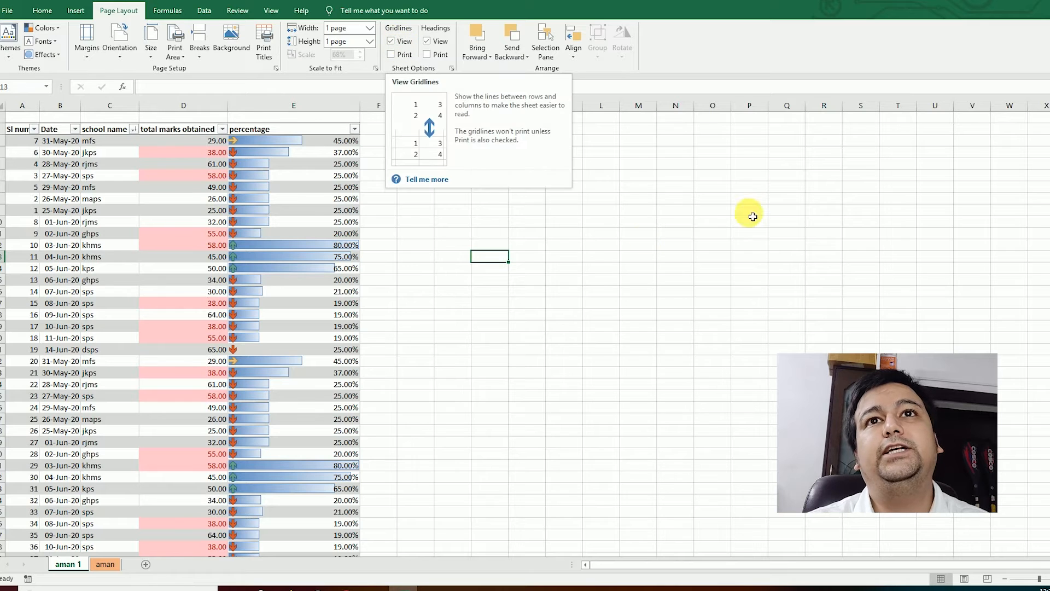
pyautogui.moveTo(716, 152); pyautogui.dragTo(865, 310)
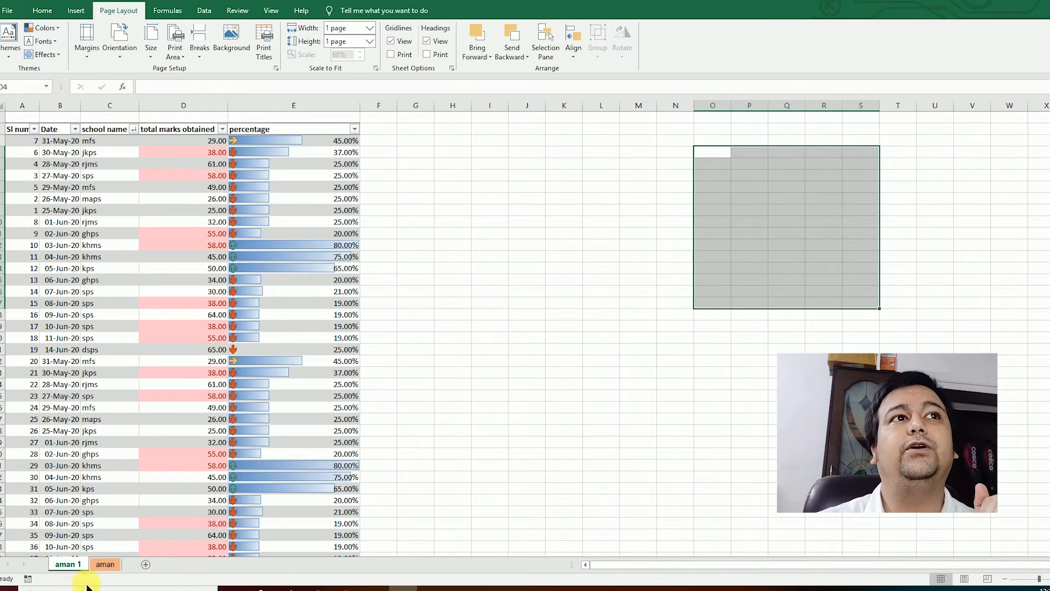
pyautogui.click(145, 564)
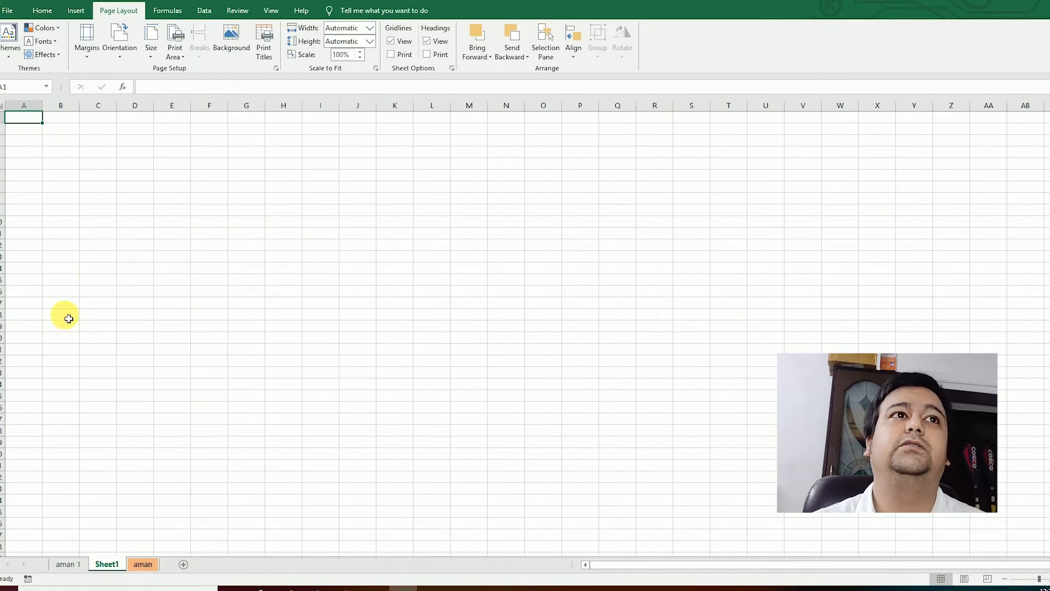
pyautogui.moveTo(154, 135); pyautogui.dragTo(476, 436)
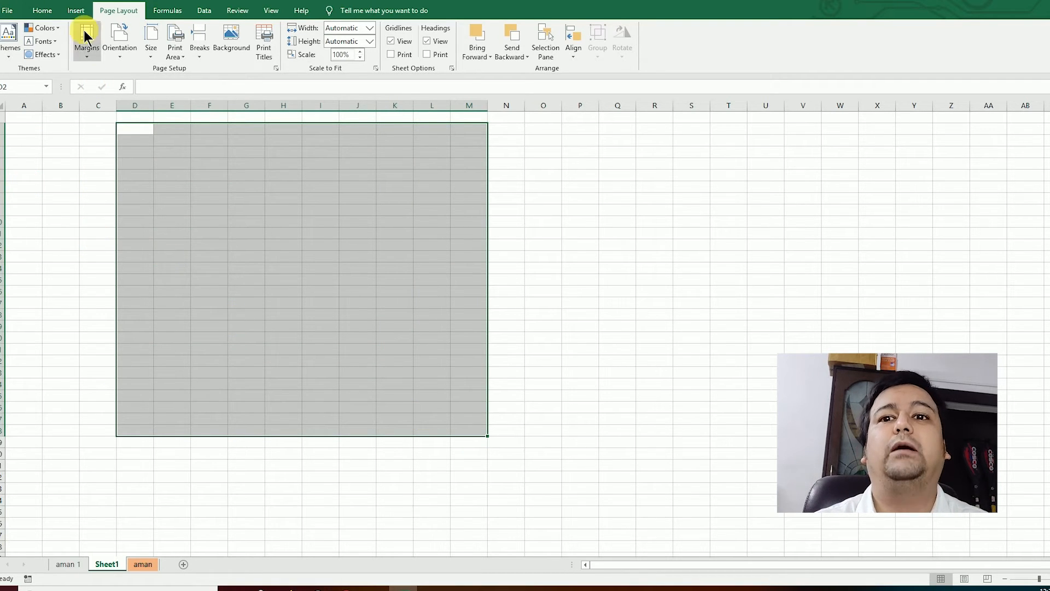
pyautogui.hotkey('ctrl', 'p')
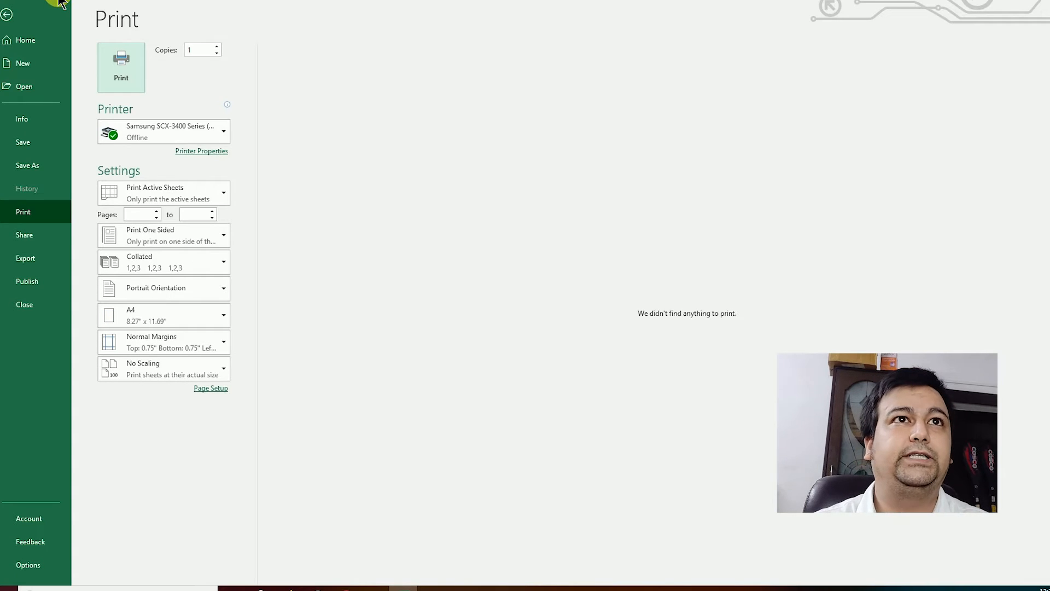
pyautogui.click(18, 18)
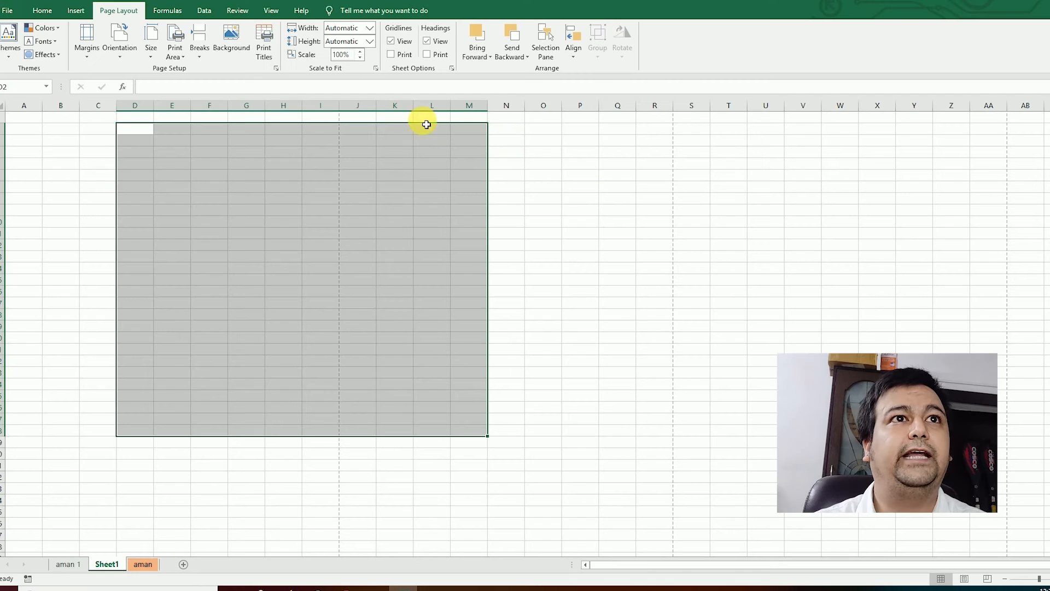
# - Apply All Borders to cells B3:G3 on the new sheet and check them in the print preview
pyautogui.click(613, 163)
pyautogui.moveTo(63, 140); pyautogui.dragTo(245, 139)
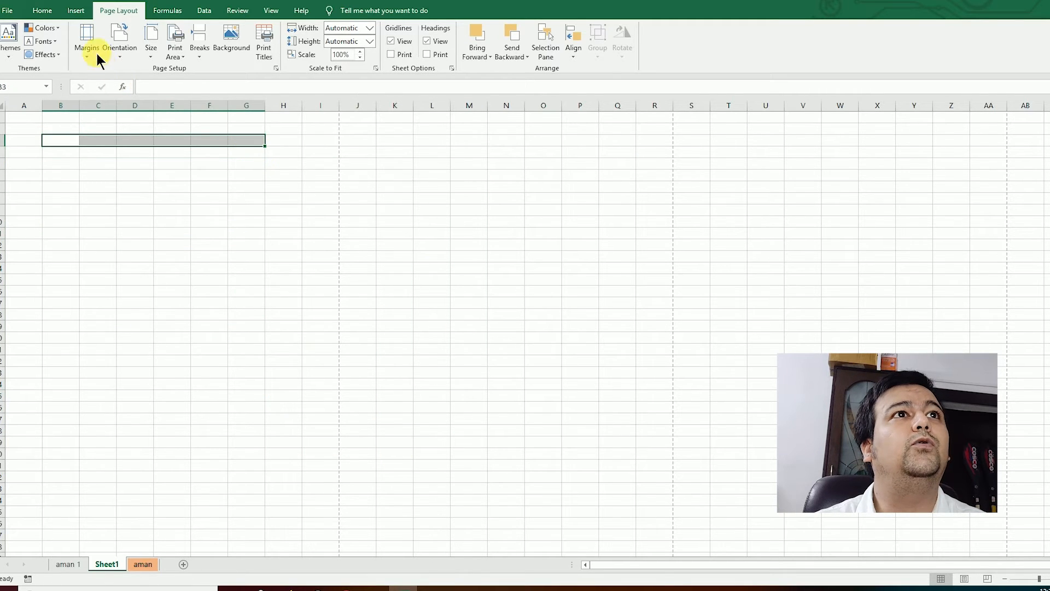
pyautogui.click(92, 55)
pyautogui.click(389, 180)
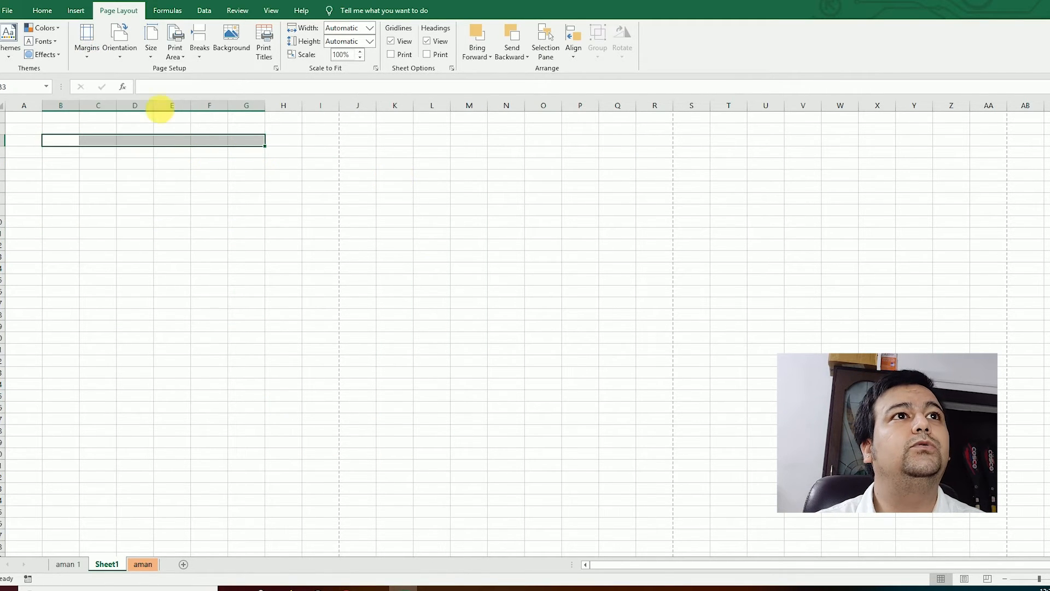
pyautogui.click(31, 8)
pyautogui.click(157, 50)
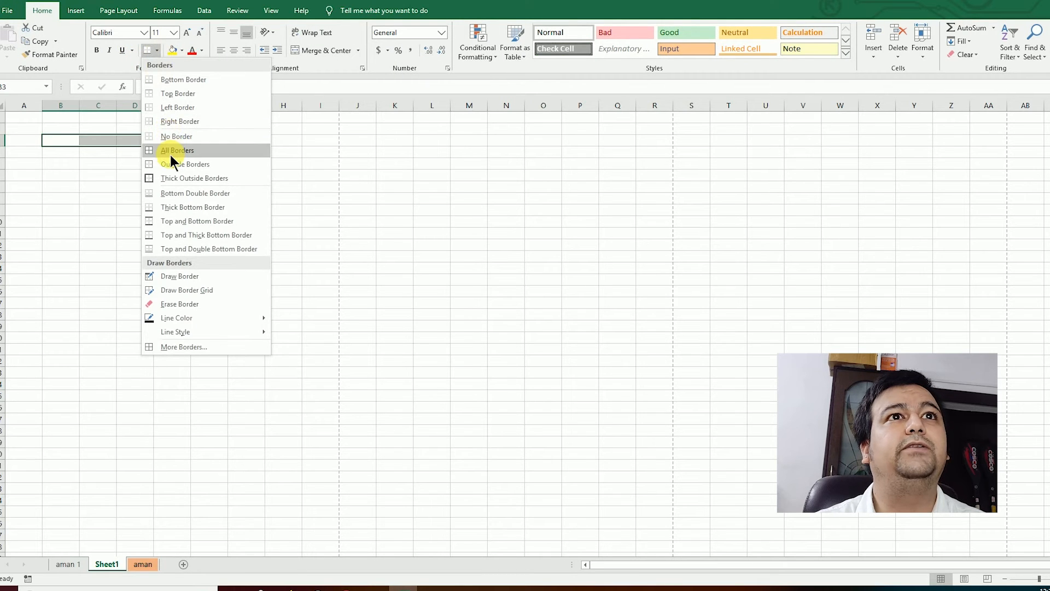
pyautogui.click(172, 151)
pyautogui.click(403, 197)
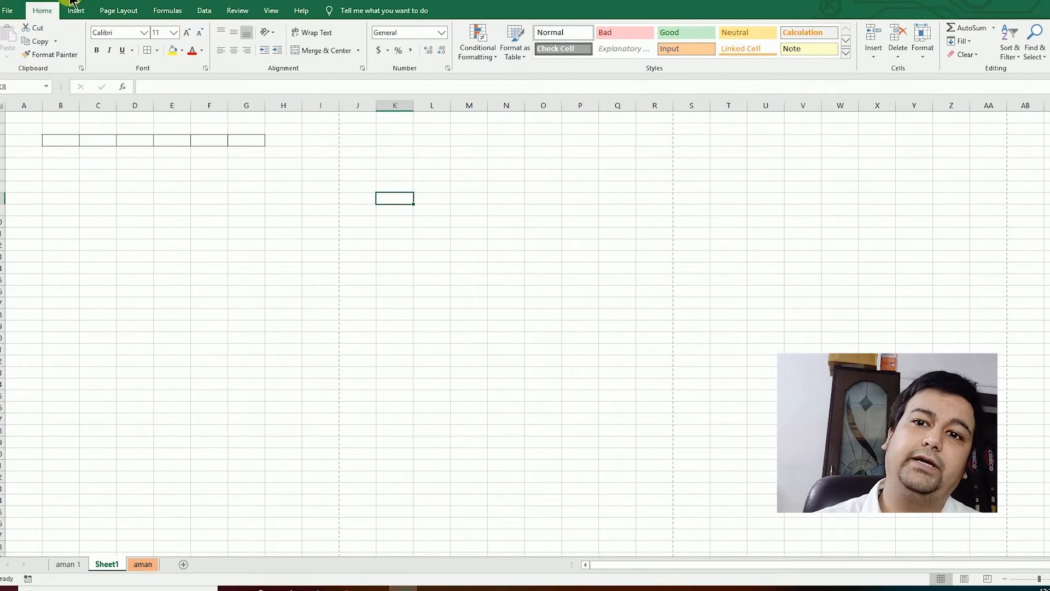
pyautogui.hotkey('ctrl', 'p')
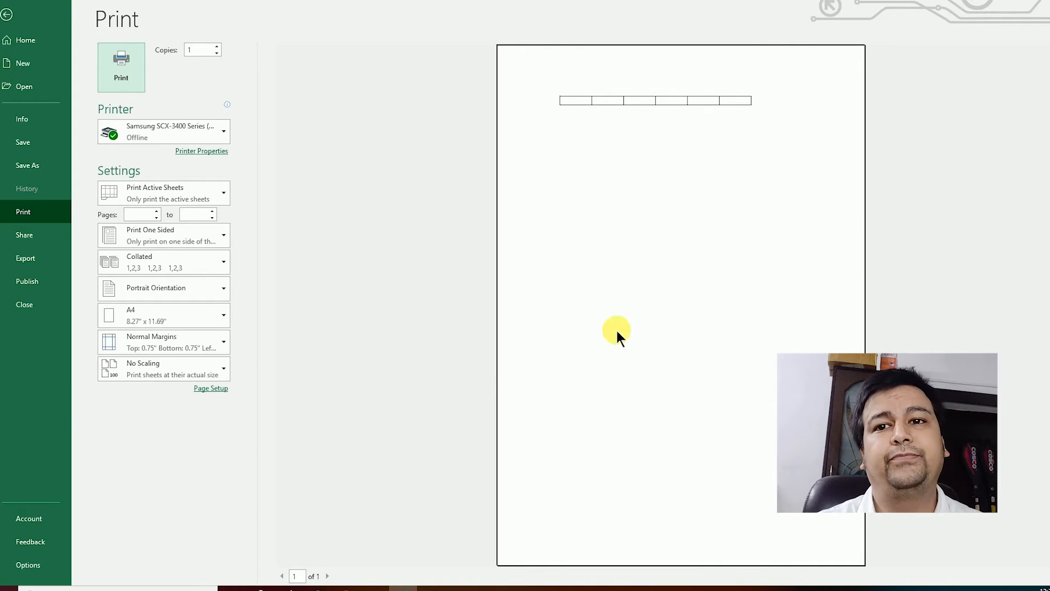
pyautogui.click(8, 15)
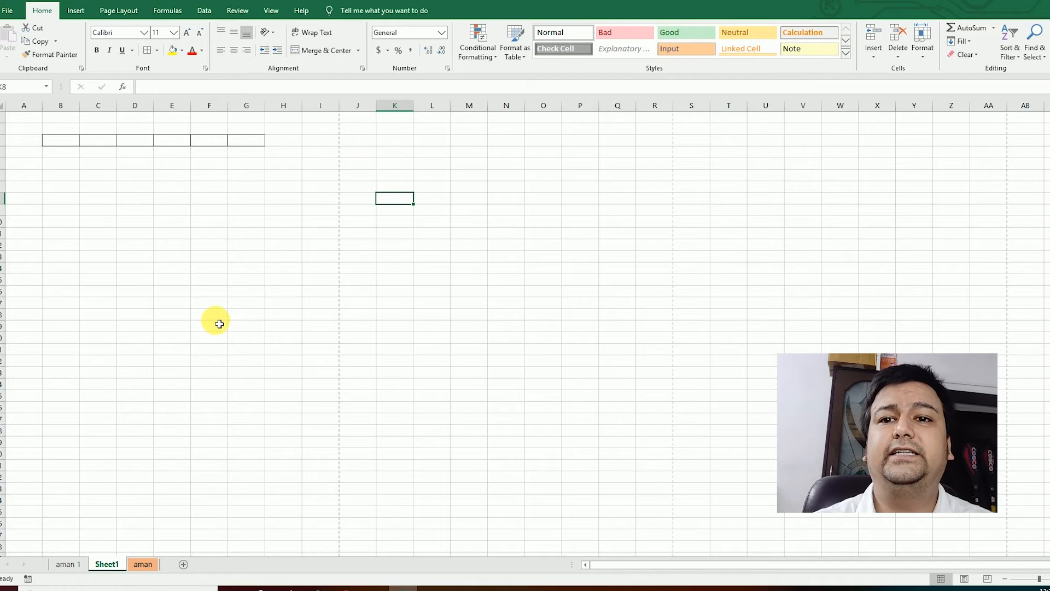
pyautogui.moveTo(11, 120); pyautogui.dragTo(278, 191)
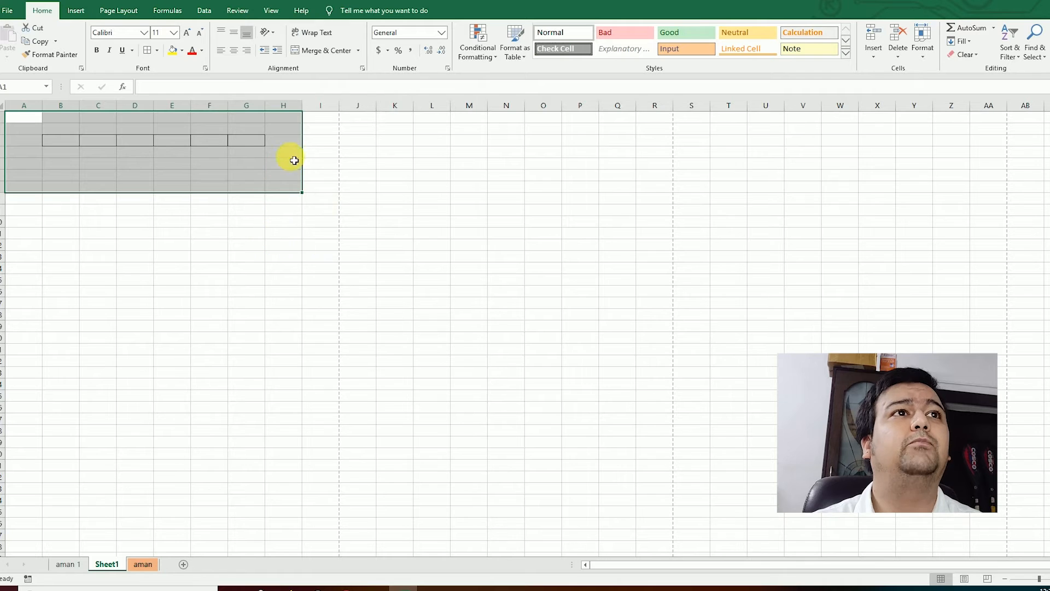
pyautogui.click(271, 10)
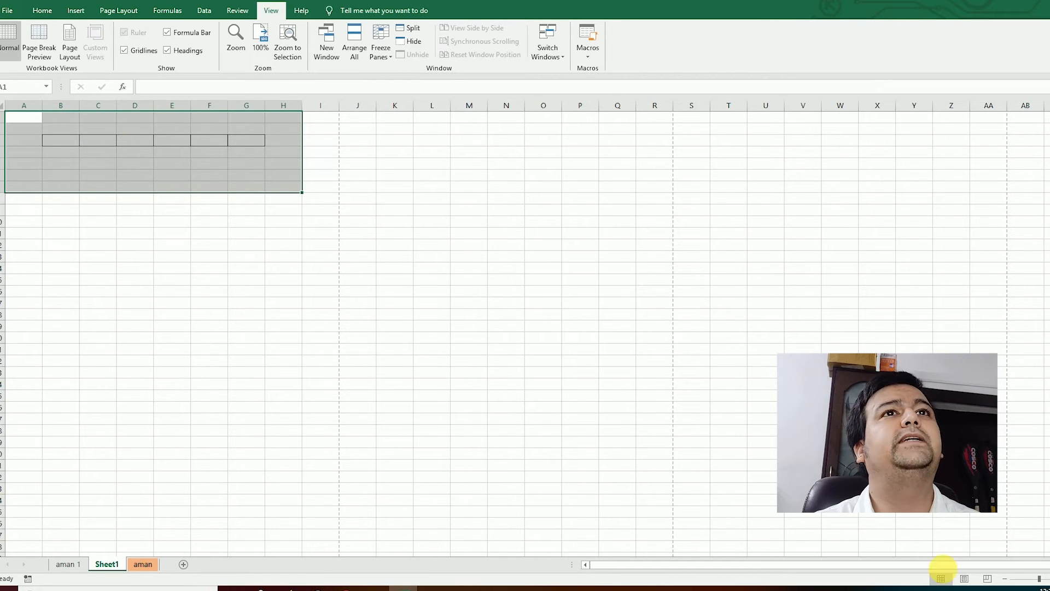
pyautogui.click(503, 280)
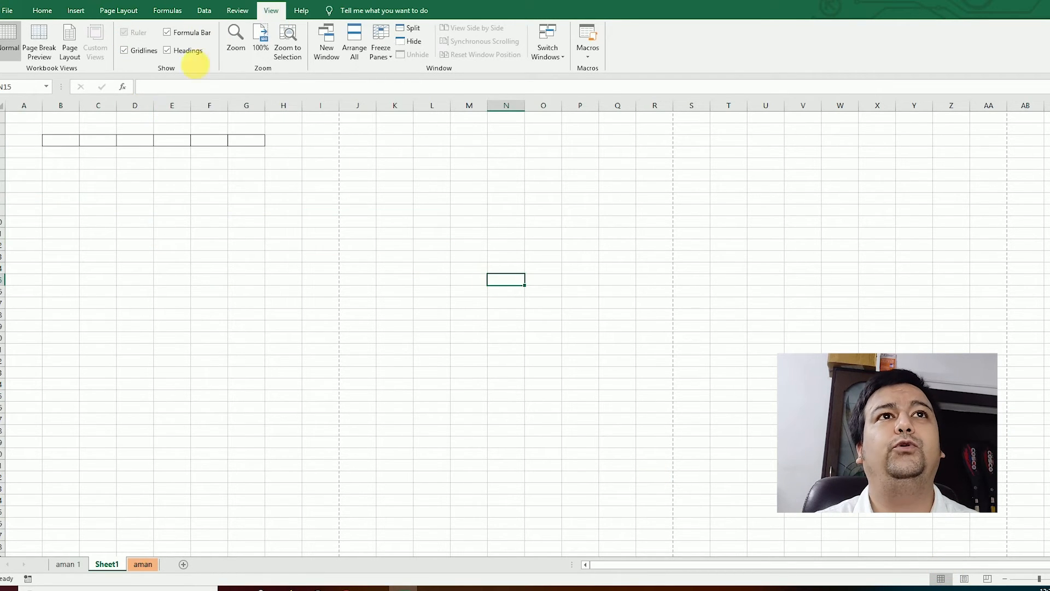
# - Toggle the gridline display on Sheet1 and leave the gridlines hidden
pyautogui.click(118, 11)
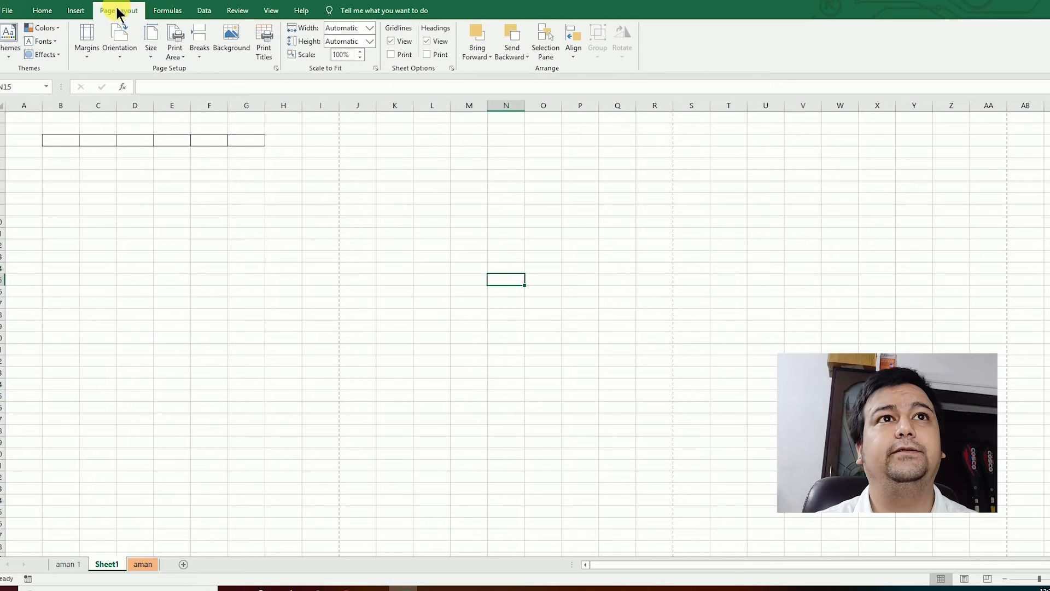
pyautogui.click(390, 41)
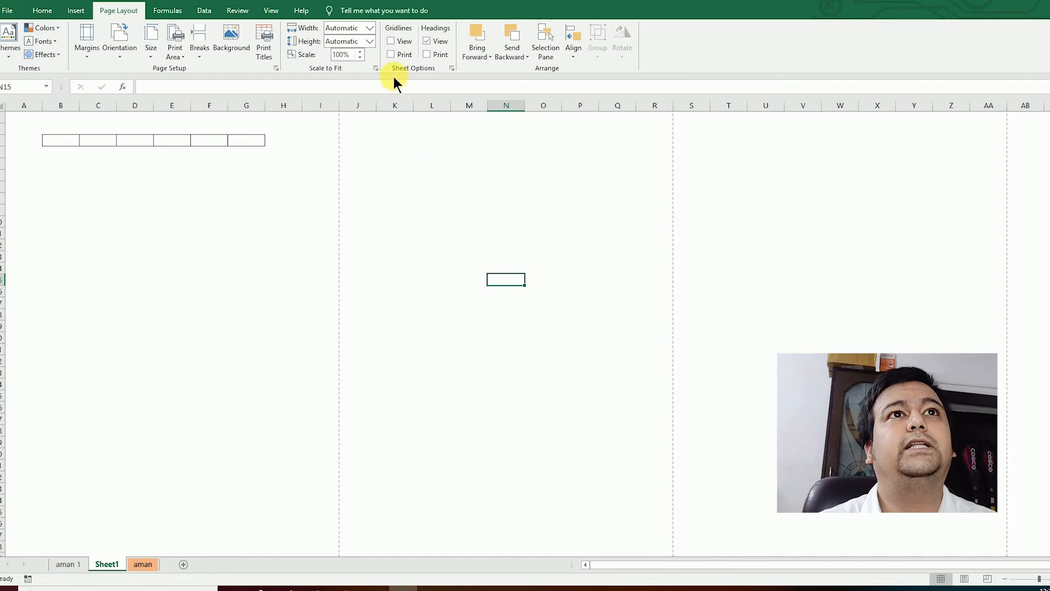
pyautogui.click(390, 42)
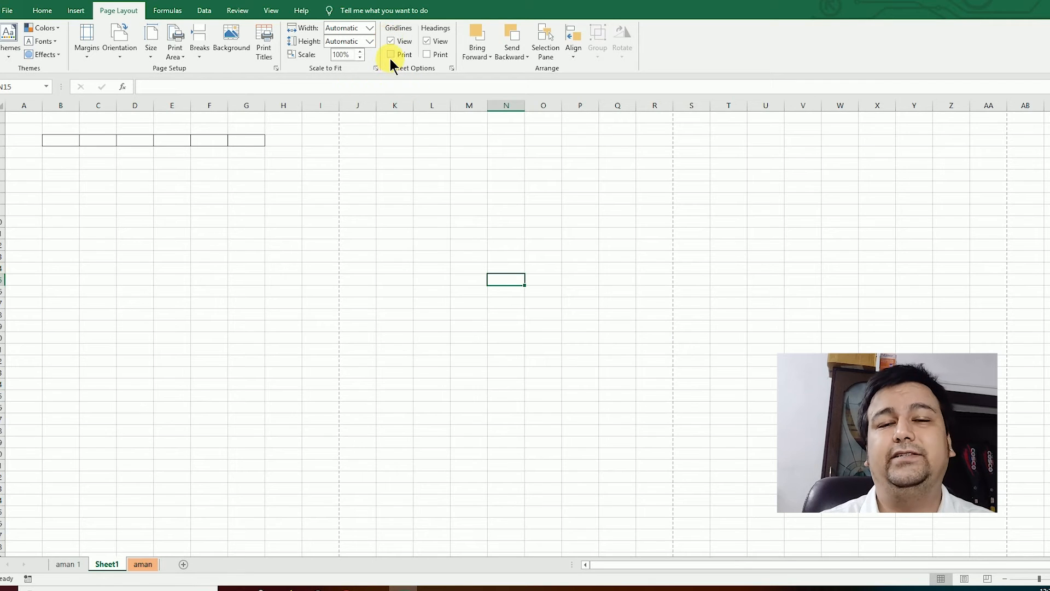
pyautogui.click(391, 41)
pyautogui.click(431, 175)
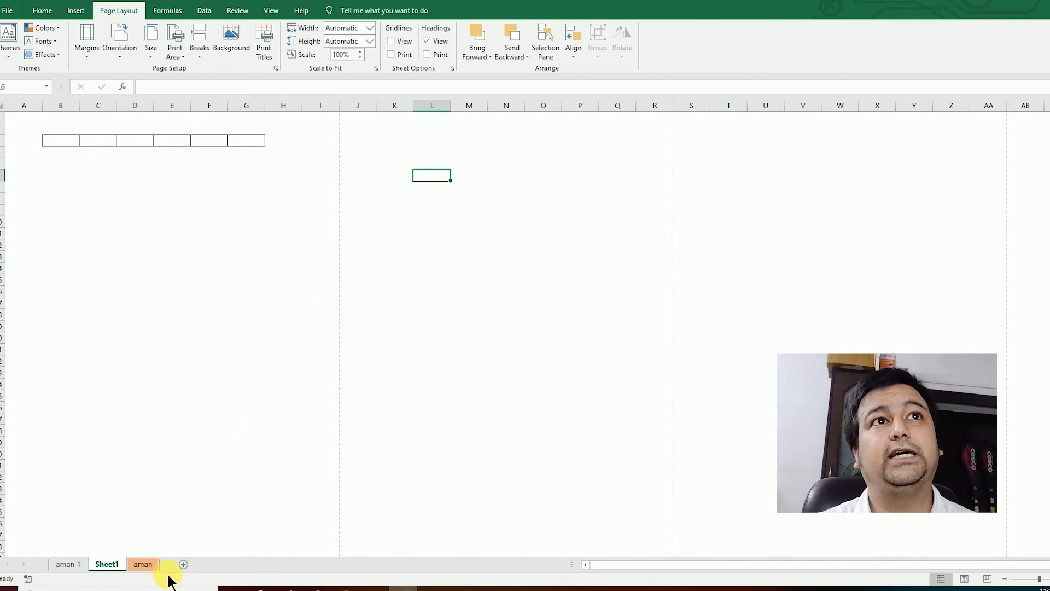
# - Add another blank sheet and turn on printing of its gridlines
pyautogui.click(204, 564)
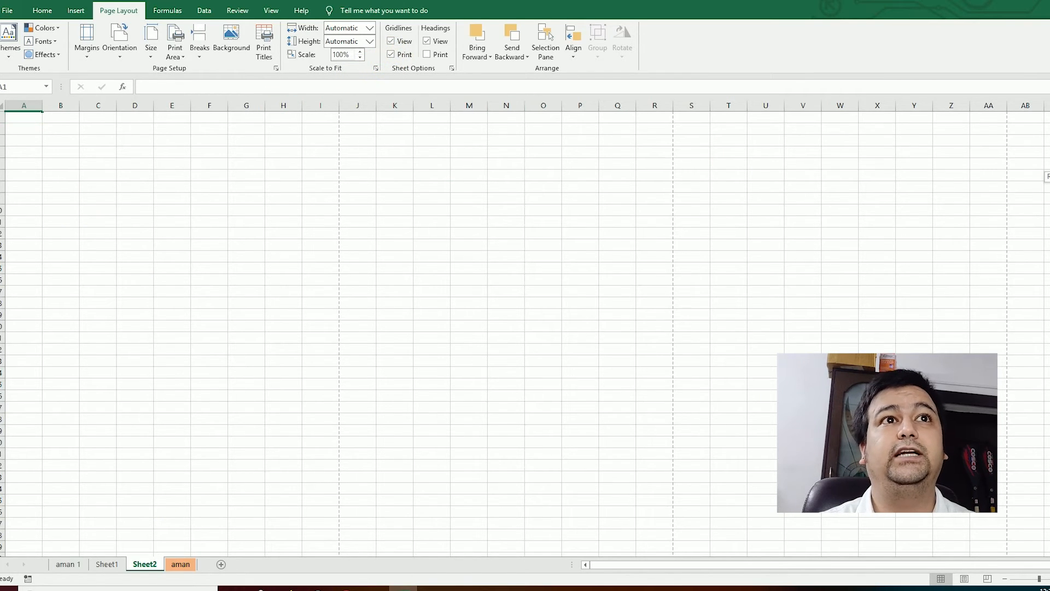
pyautogui.click(390, 42)
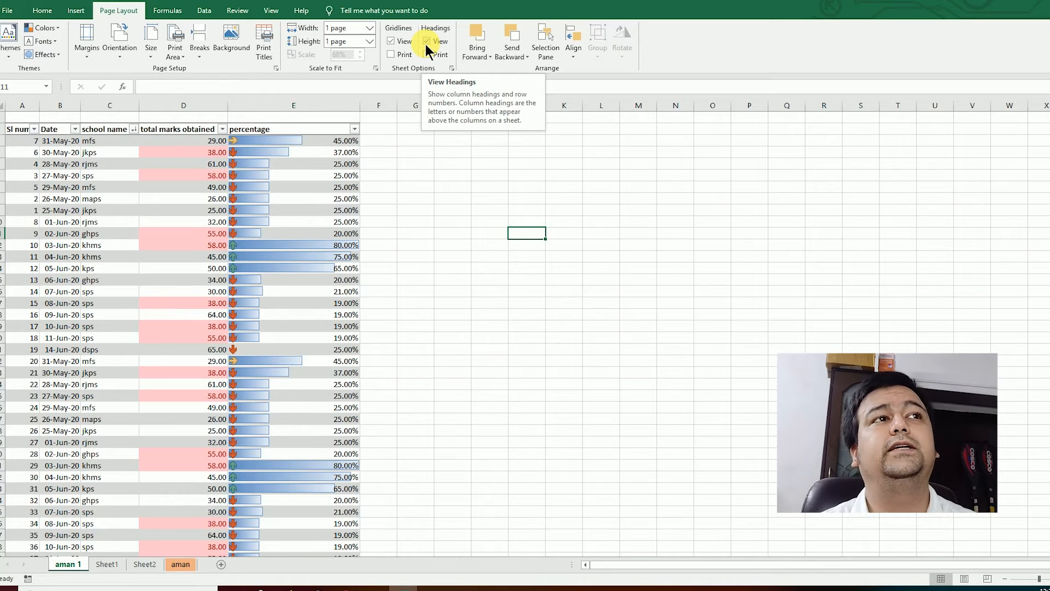
# - Hide the row and column headings on sheet aman 1
pyautogui.click(425, 44)
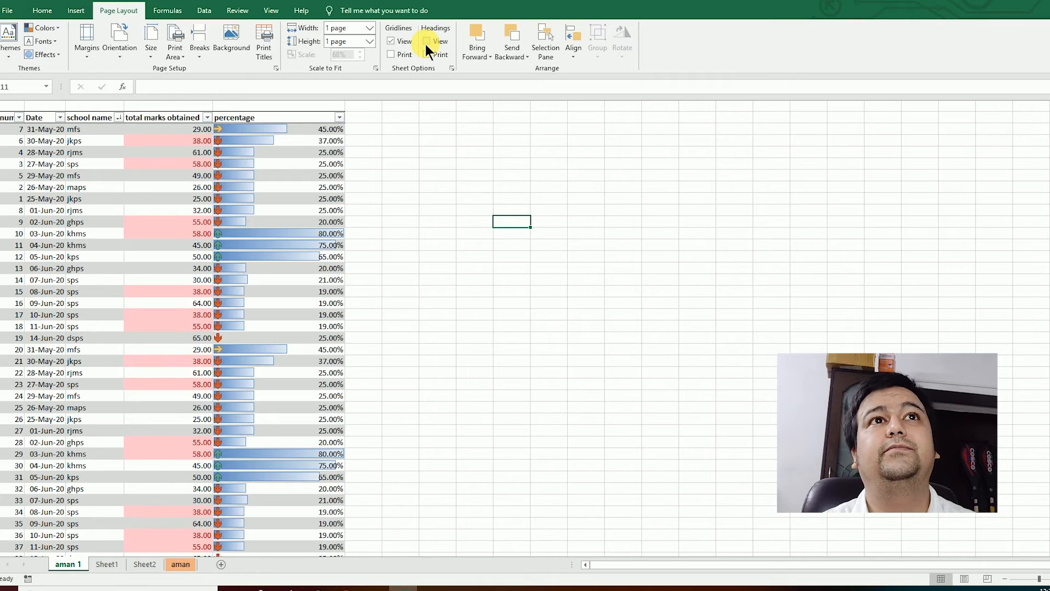
# - Show the row and column headings again and compare the print preview with heading printing turned on and off
pyautogui.click(426, 44)
pyautogui.click(426, 54)
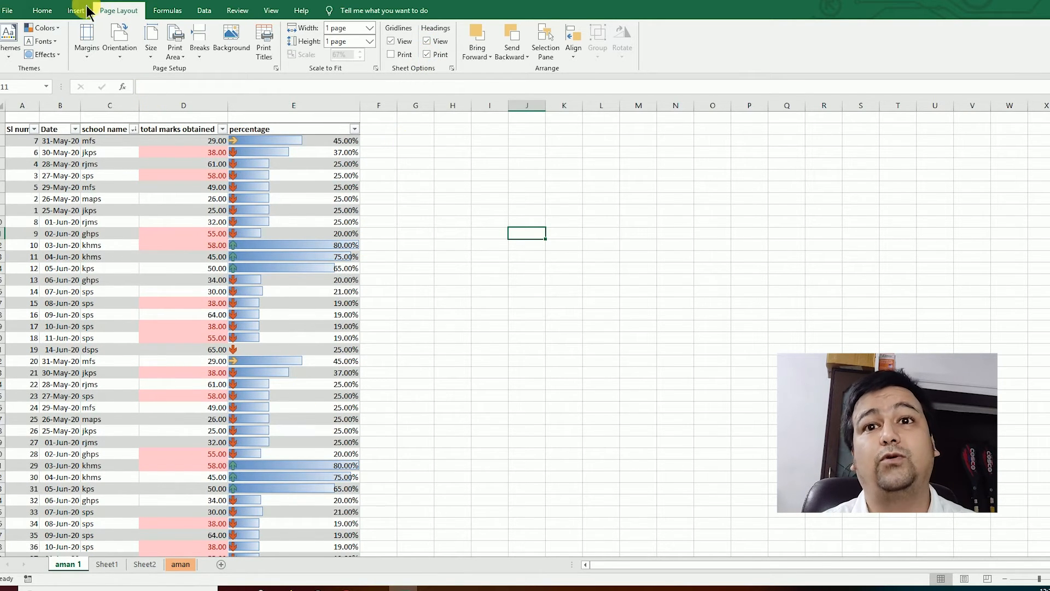
pyautogui.hotkey('ctrl', 'p')
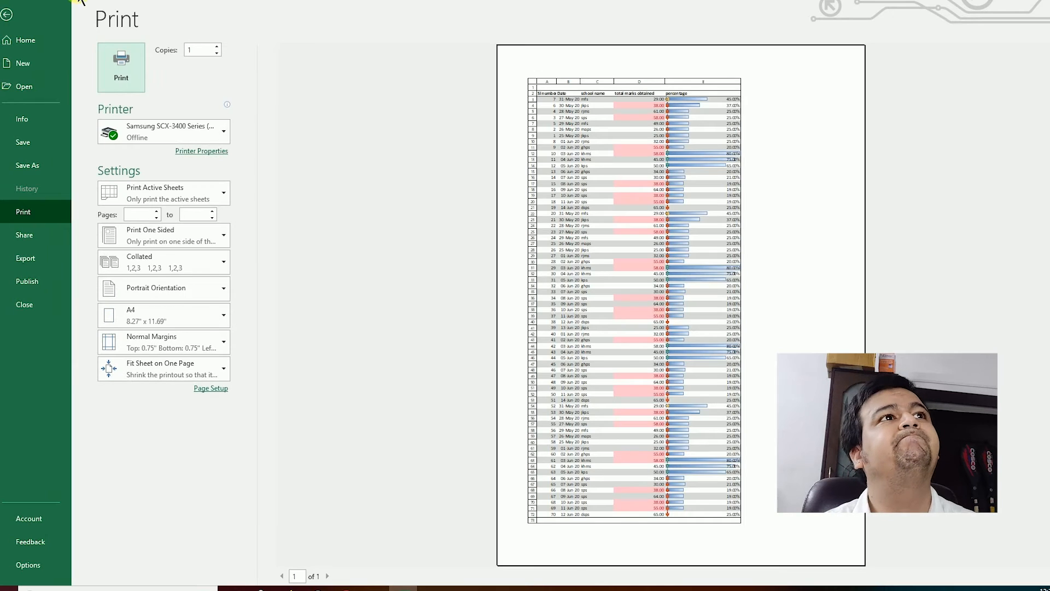
pyautogui.click(7, 14)
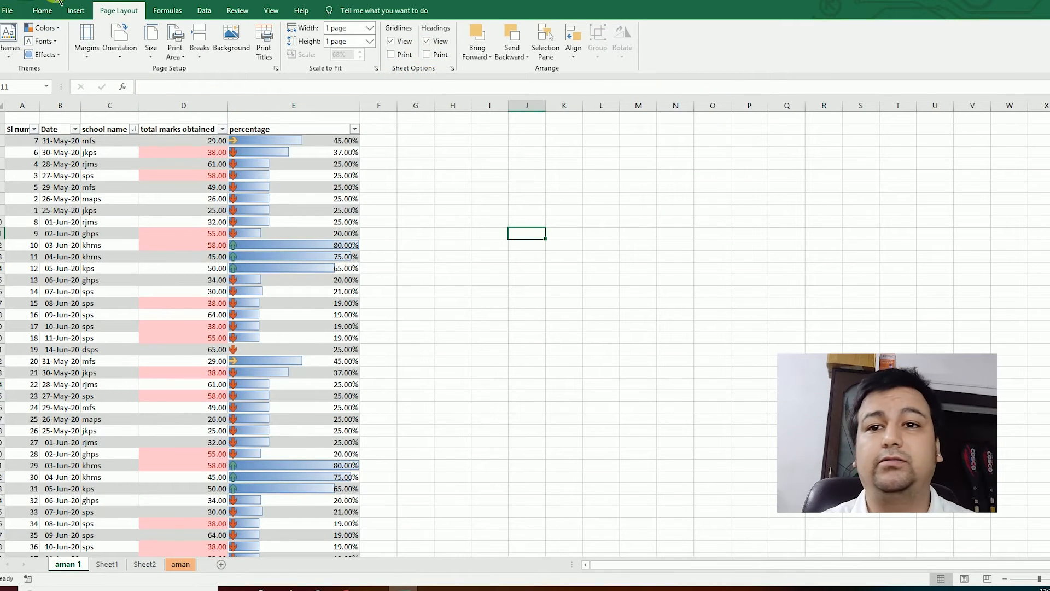
pyautogui.hotkey('ctrl', 'p')
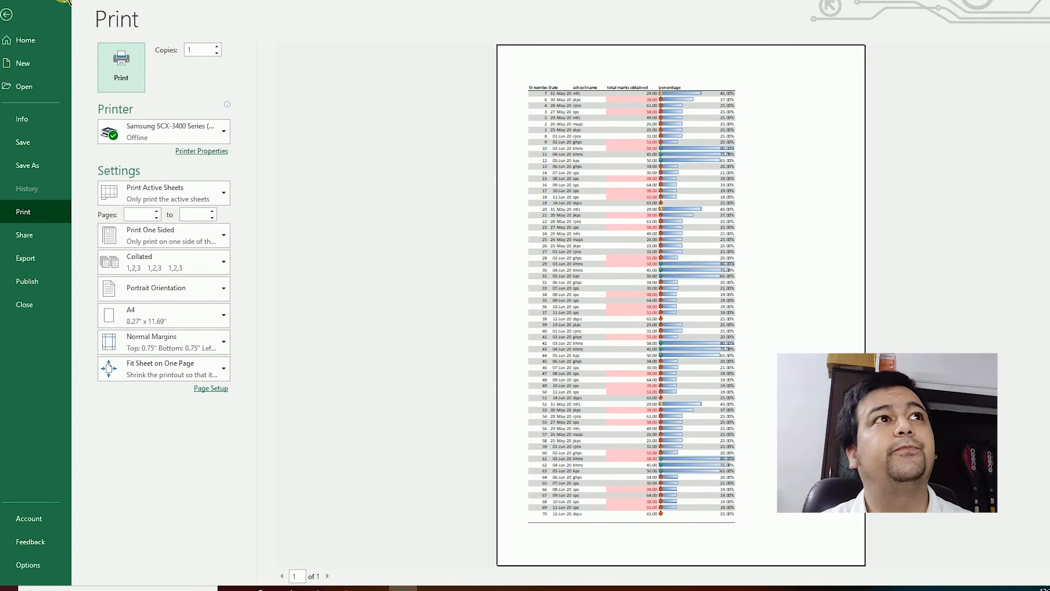
pyautogui.press('Escape')
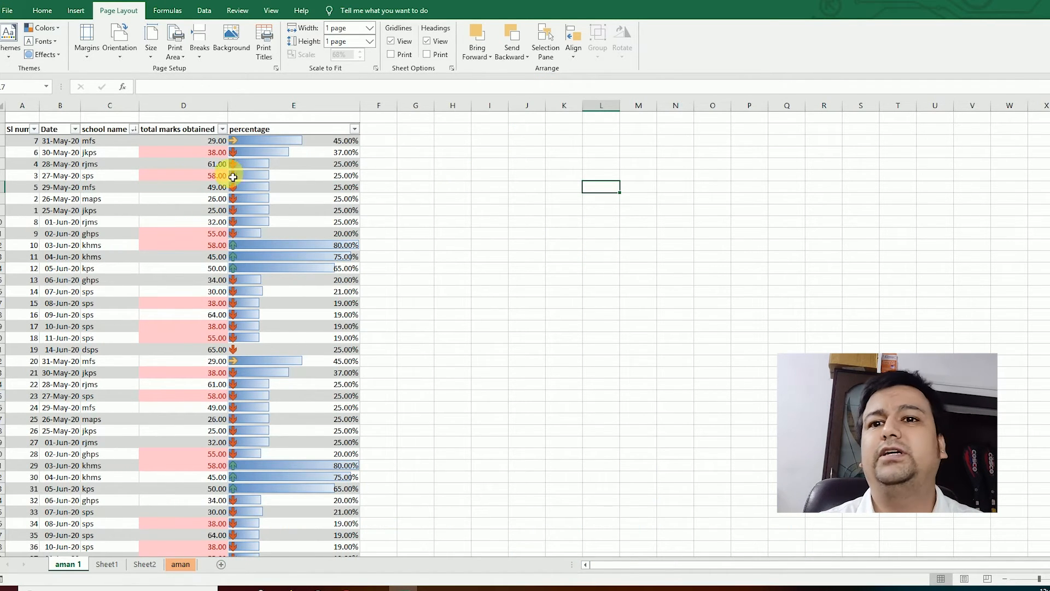
# - Move the orange picture away from the table to about columns Q to U
pyautogui.moveTo(652, 244); pyautogui.dragTo(814, 255)
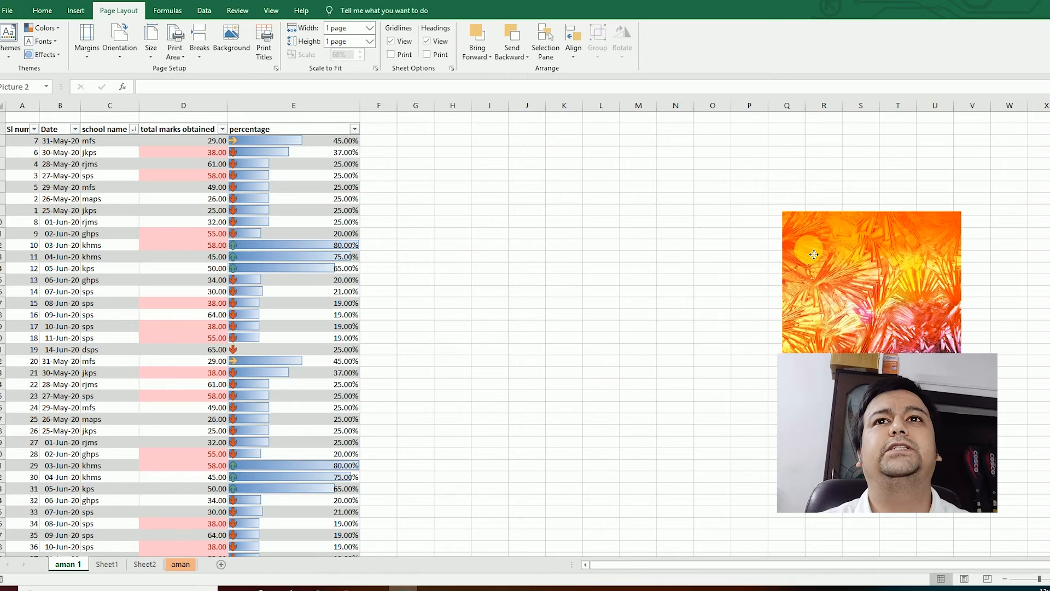
pyautogui.click(628, 244)
pyautogui.click(872, 235)
# - Insert the cover_wallpaper picture from a file into the sheet
pyautogui.click(76, 11)
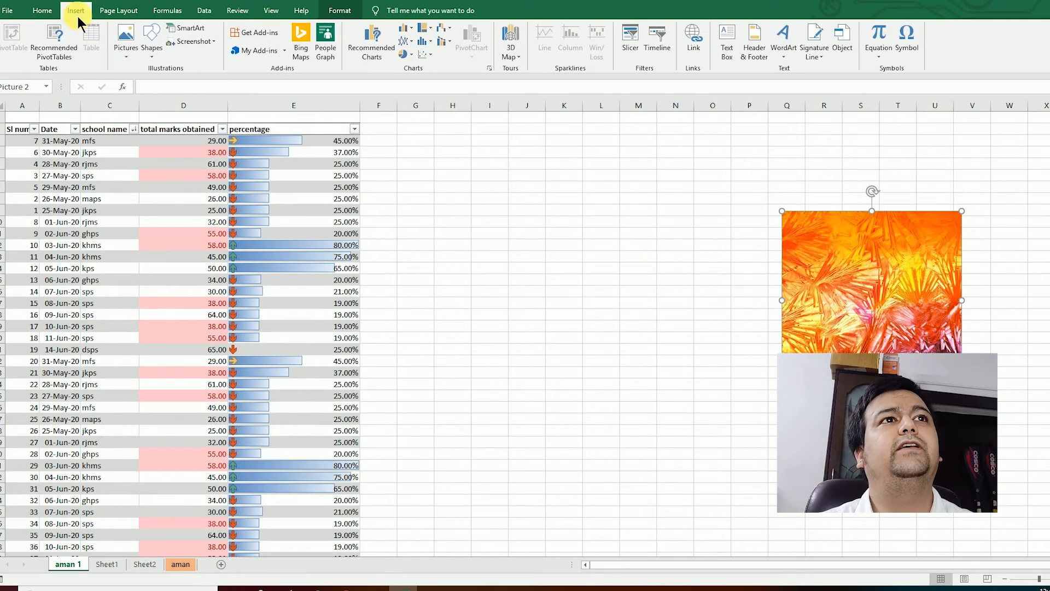
pyautogui.click(125, 48)
pyautogui.click(165, 85)
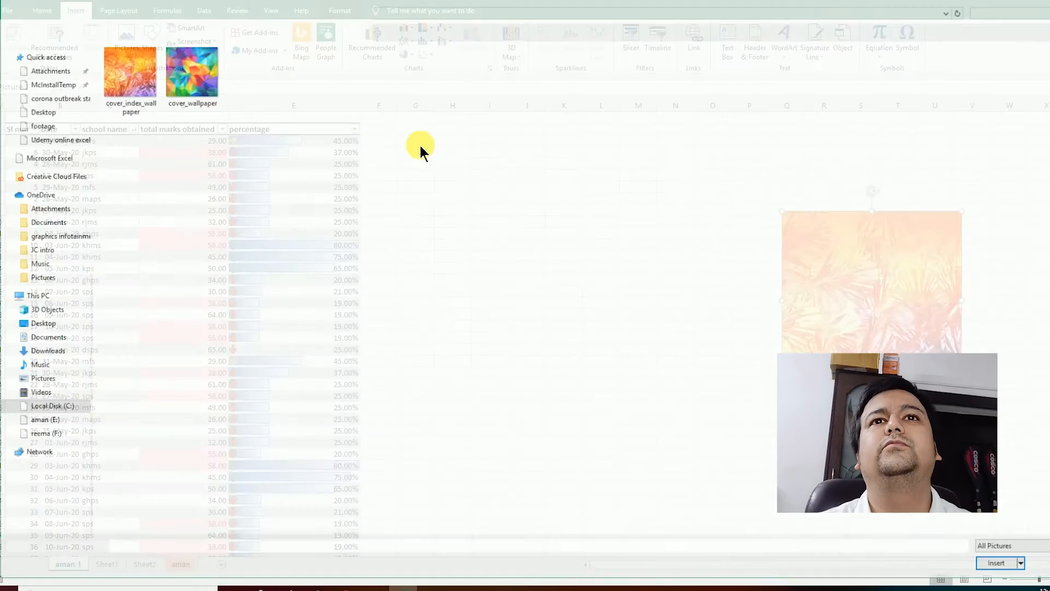
pyautogui.click(199, 66)
pyautogui.click(1003, 565)
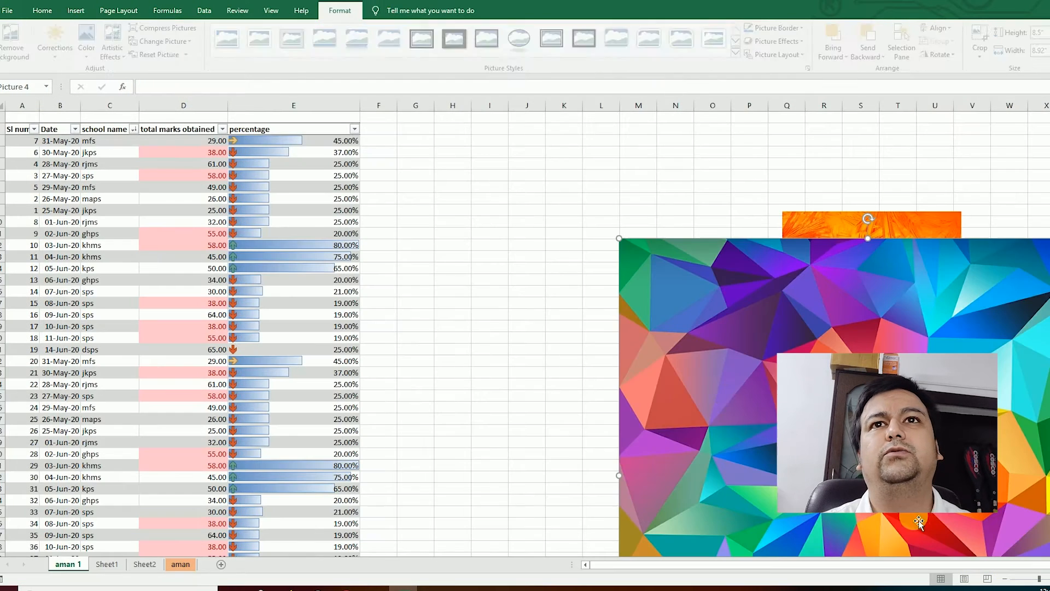
# - Shrink the geometric picture to about 2.72" high and 2.85" wide, and place it overlapping the orange picture
pyautogui.moveTo(792, 286); pyautogui.dragTo(545, 368)
pyautogui.moveTo(817, 253); pyautogui.dragTo(439, 526)
pyautogui.moveTo(406, 537); pyautogui.dragTo(566, 208)
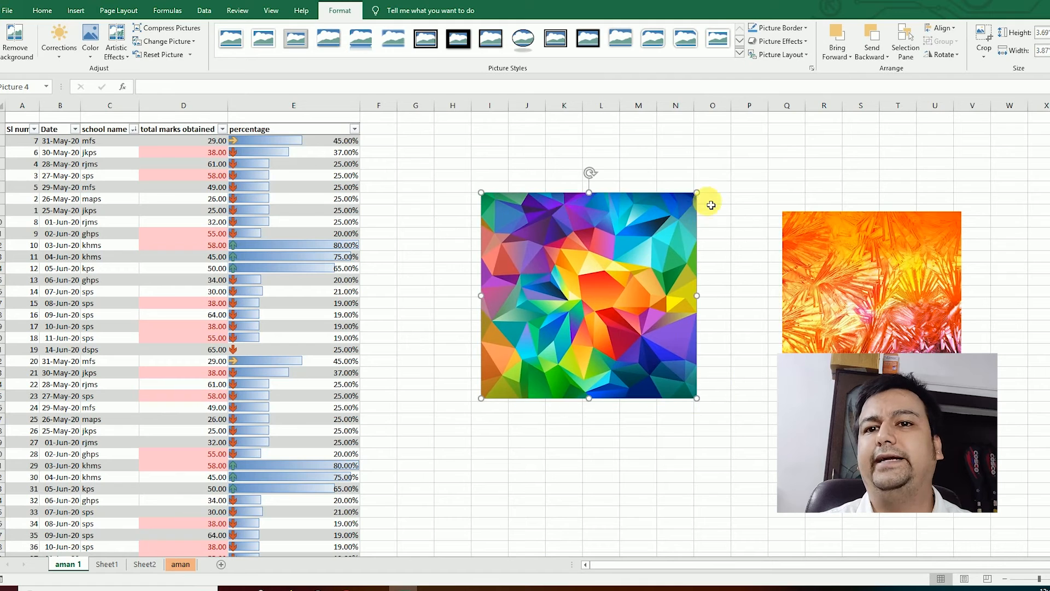
pyautogui.moveTo(696, 192); pyautogui.dragTo(623, 255)
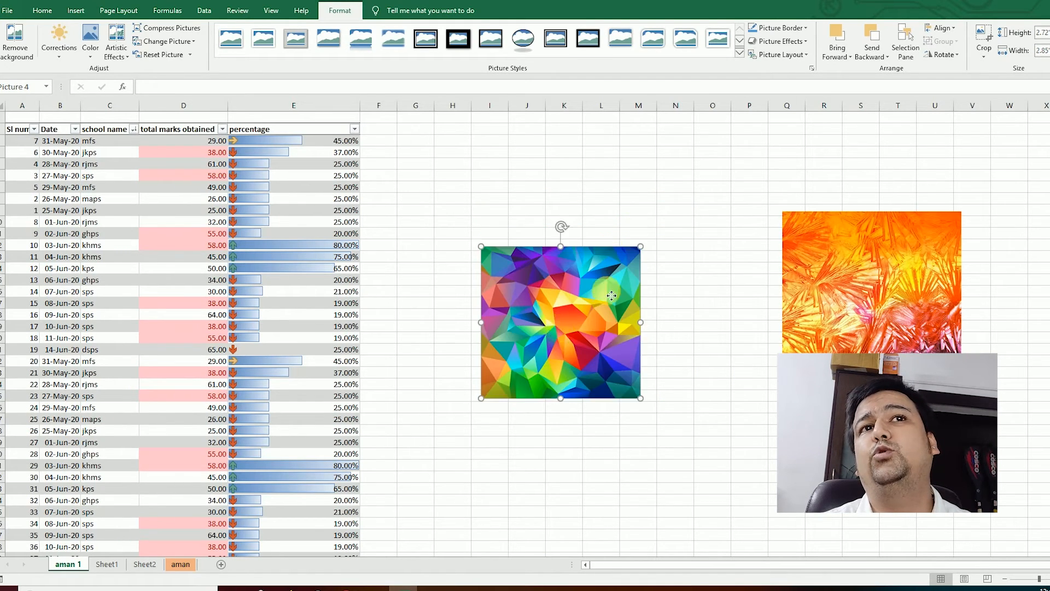
pyautogui.moveTo(482, 340); pyautogui.dragTo(707, 323)
pyautogui.click(564, 268)
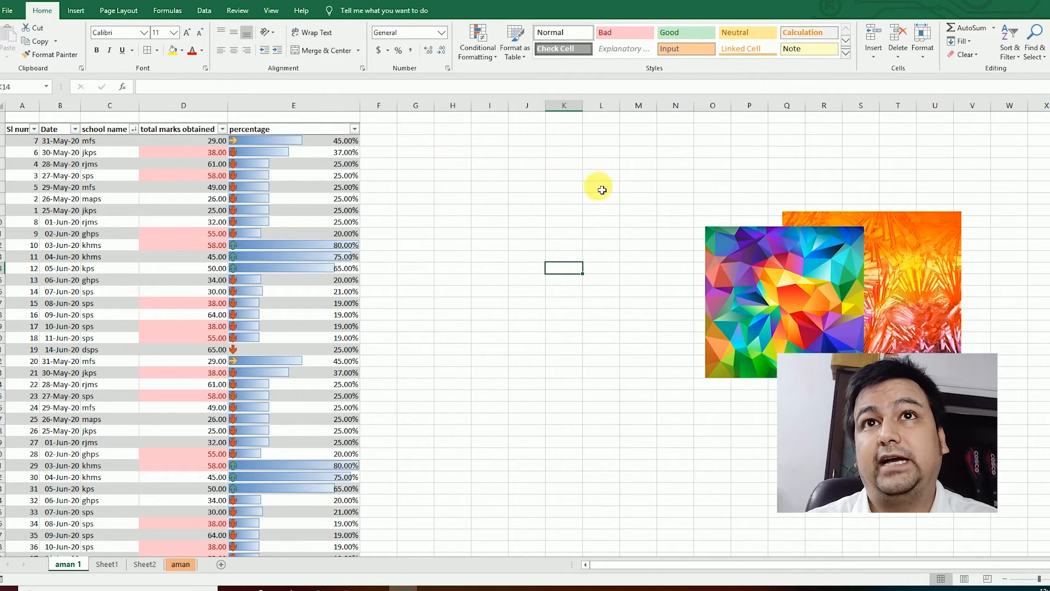
# - Cut and repaste the orange picture, and position it so that it overlaps the front of the geometric picture
pyautogui.click(720, 278)
pyautogui.click(932, 238)
pyautogui.moveTo(932, 238)
pyautogui.mouseDown()
pyautogui.moveTo(916, 257)
pyautogui.moveTo(935, 219)
pyautogui.moveTo(944, 248)
pyautogui.mouseUp()
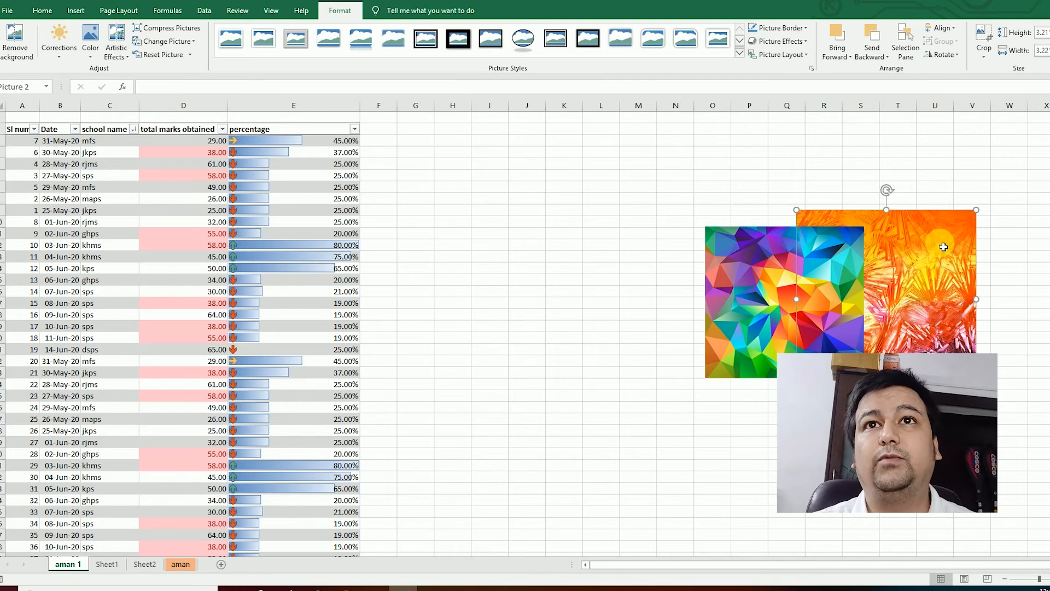
pyautogui.hotkey('ctrl', 'x')
pyautogui.click(940, 244)
pyautogui.hotkey('ctrl', 'v')
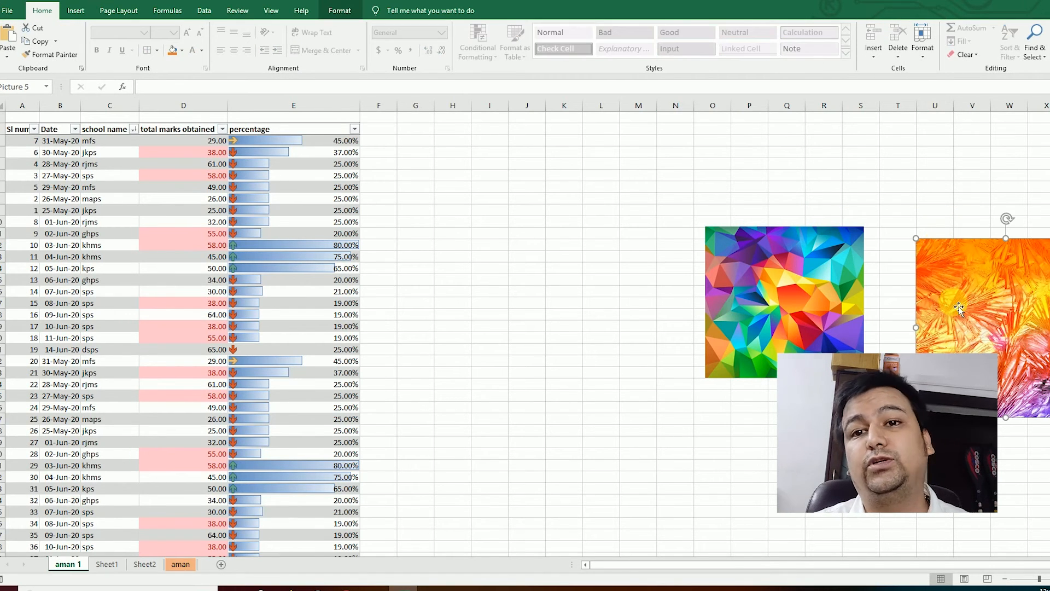
pyautogui.moveTo(945, 249); pyautogui.dragTo(855, 221)
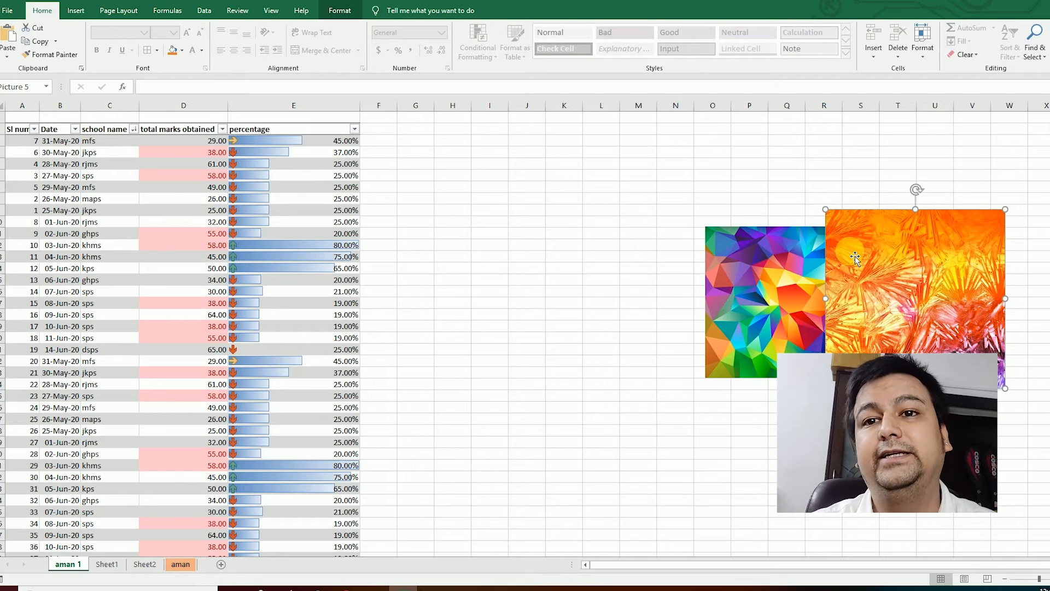
# - Bring the geometric picture forward over the orange one and send it backward again
pyautogui.click(782, 295)
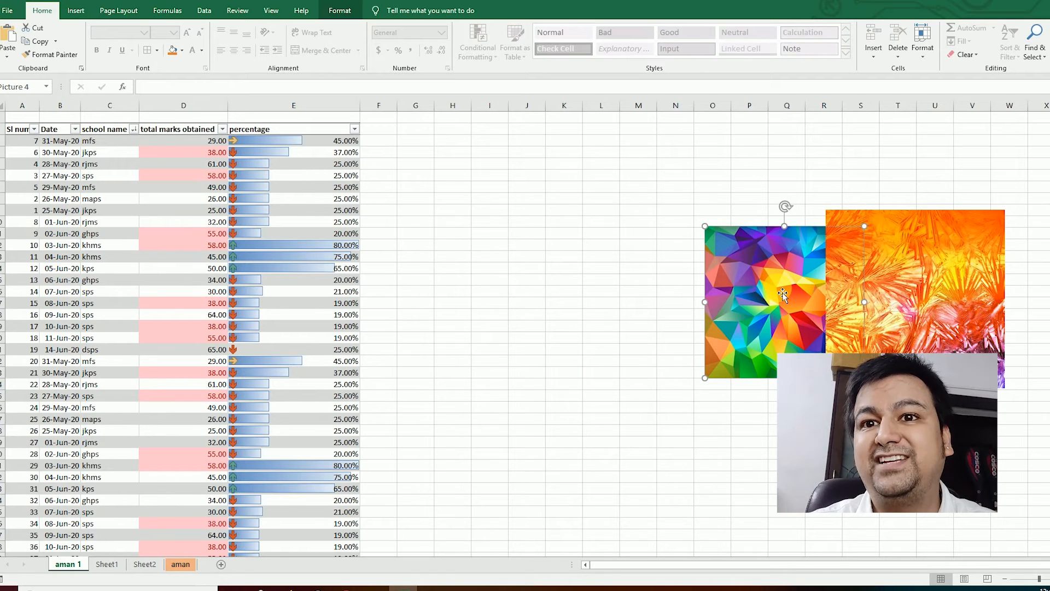
pyautogui.click(922, 236)
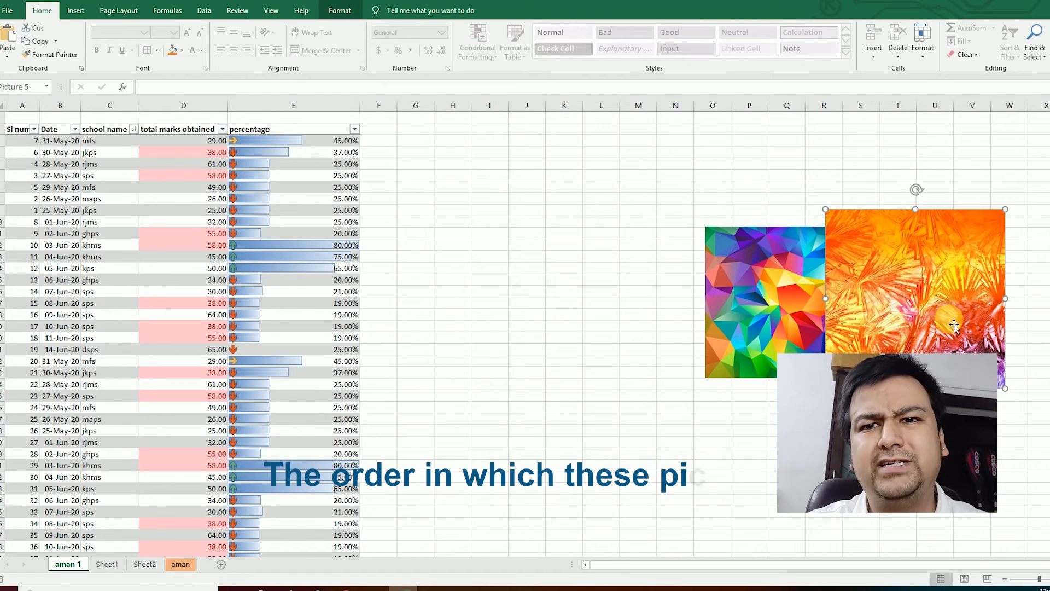
pyautogui.click(706, 186)
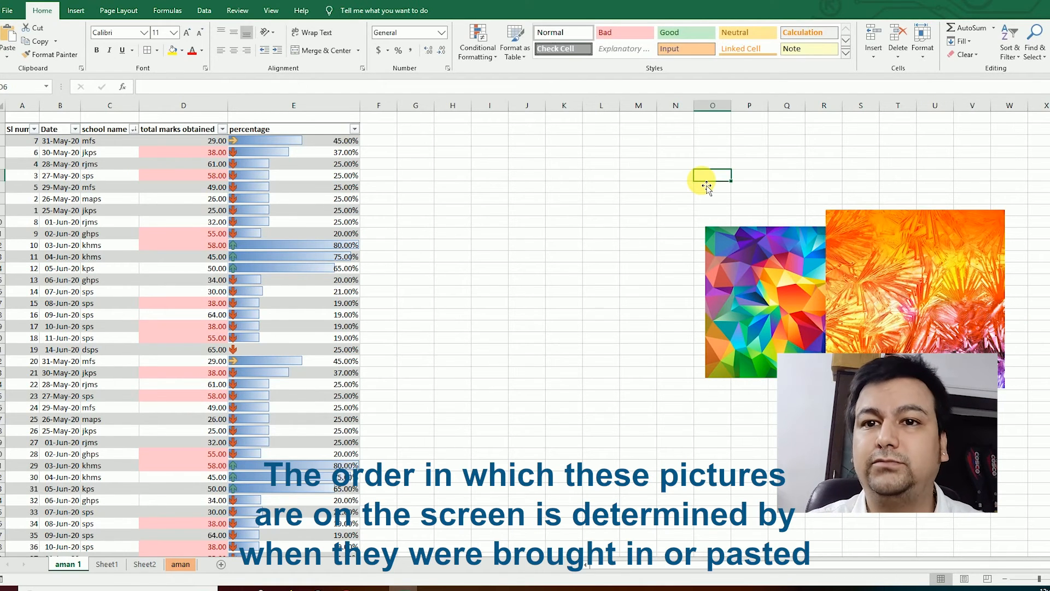
pyautogui.click(773, 259)
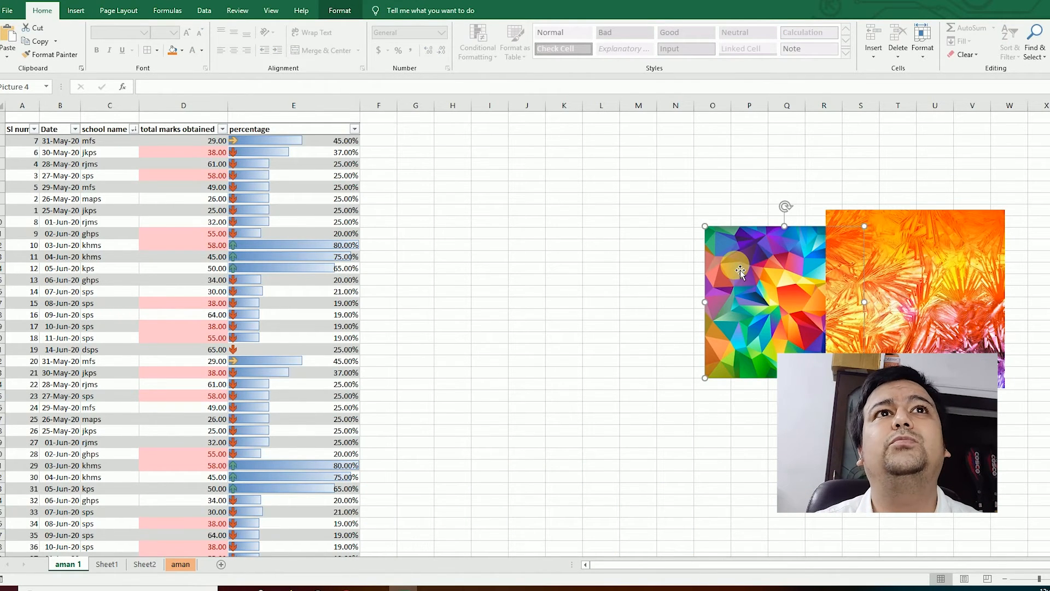
pyautogui.click(112, 11)
pyautogui.click(471, 41)
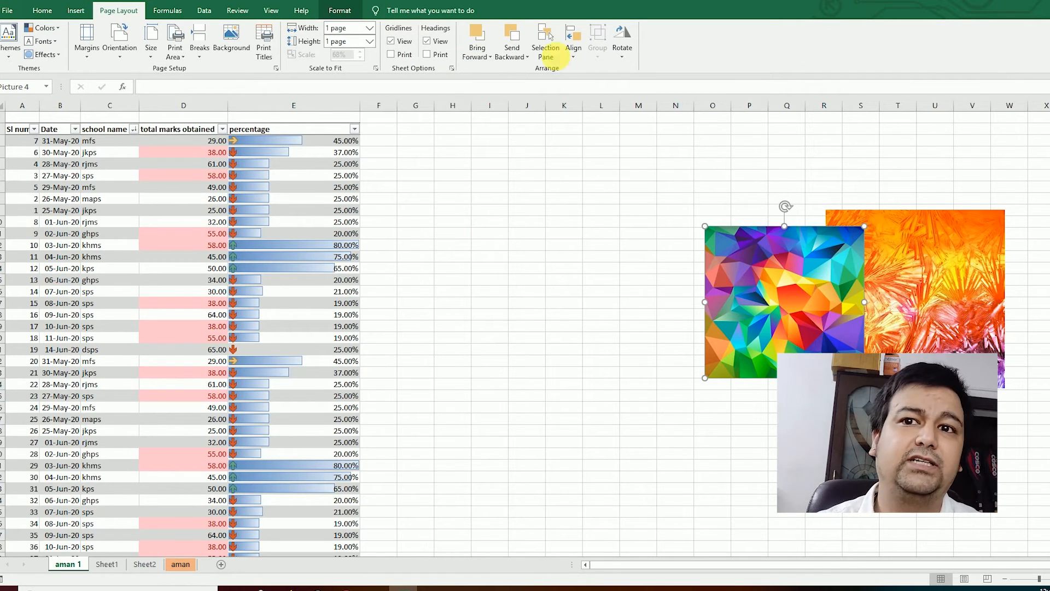
pyautogui.click(519, 37)
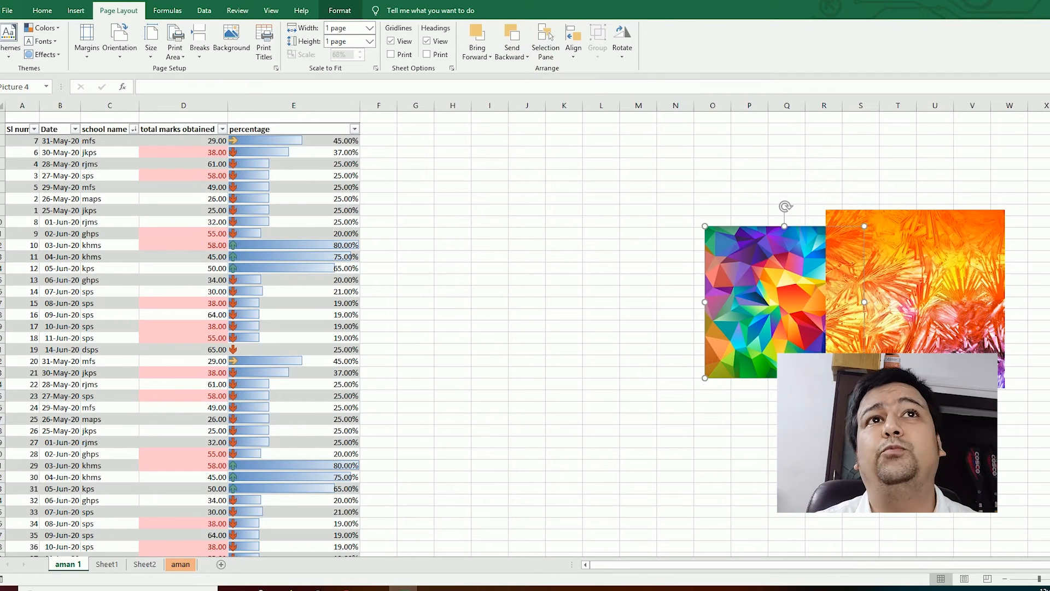
# - Review the Send Backward, Send to Back, Bring Forward and Bring to Front options for the geometric picture
pyautogui.click(524, 54)
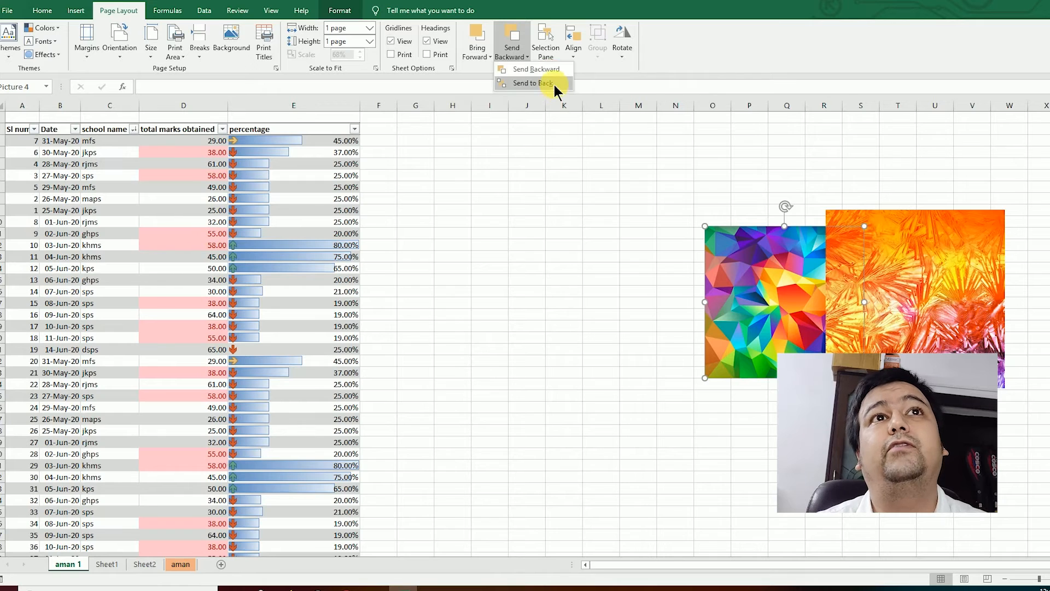
pyautogui.click(539, 230)
pyautogui.click(481, 57)
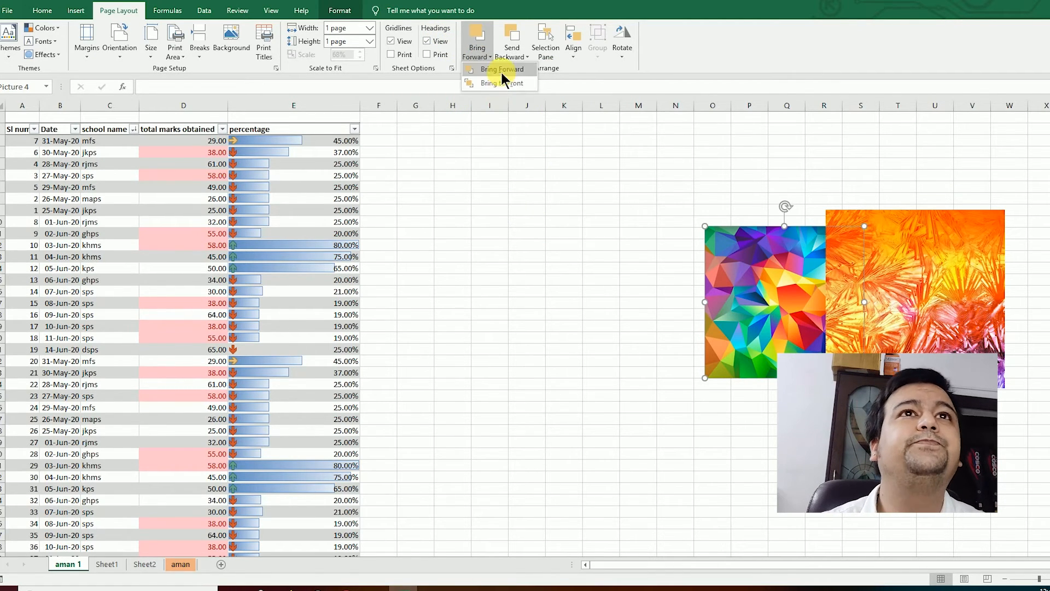
pyautogui.click(478, 54)
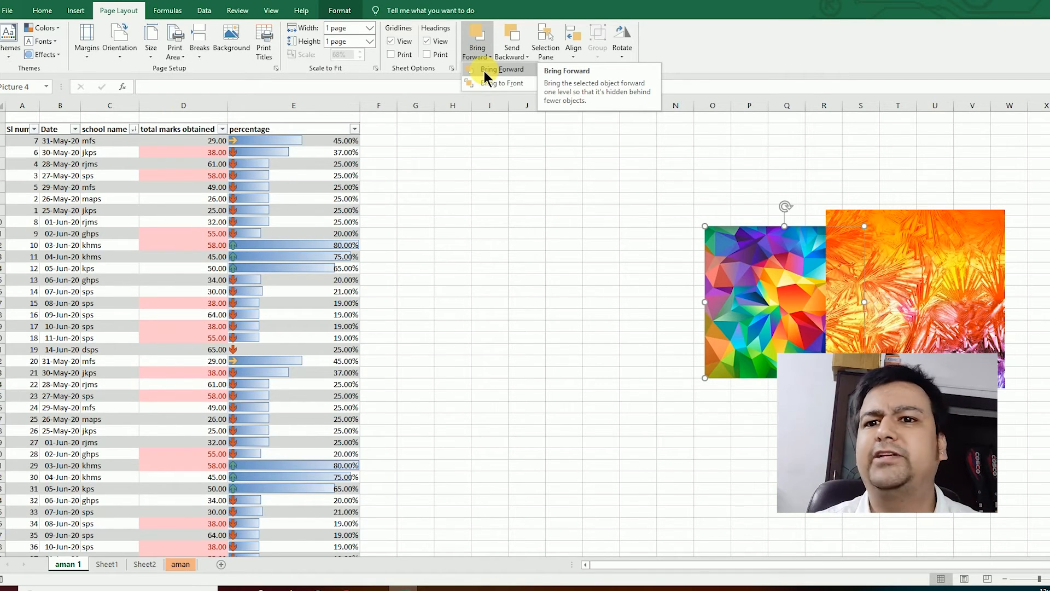
pyautogui.click(484, 71)
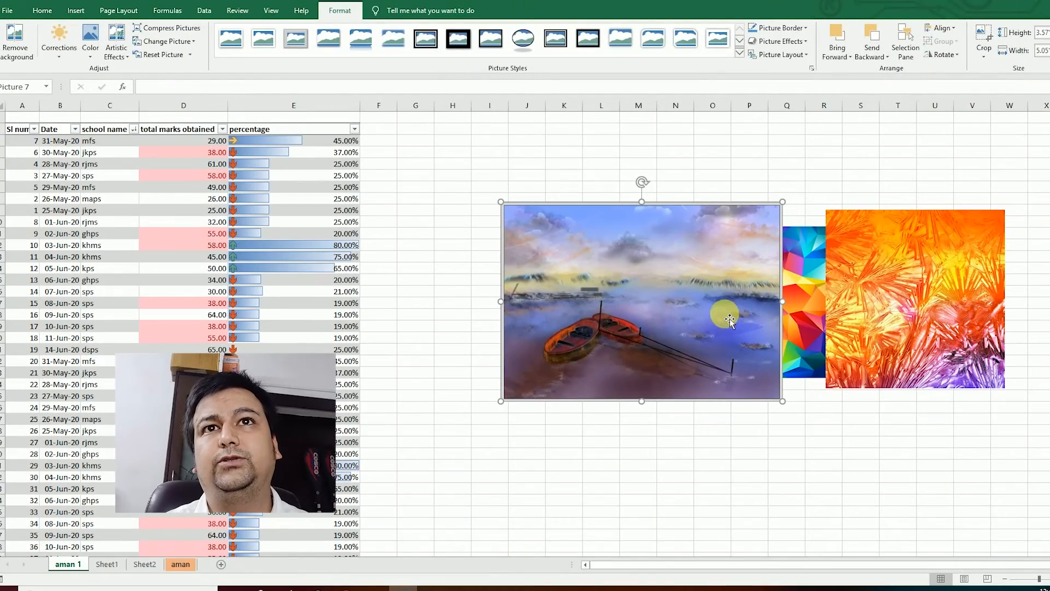
# - Shrink the boat picture to about 2.24" high and place it overlapping both the geometric and orange pictures
pyautogui.moveTo(673, 297); pyautogui.dragTo(739, 302)
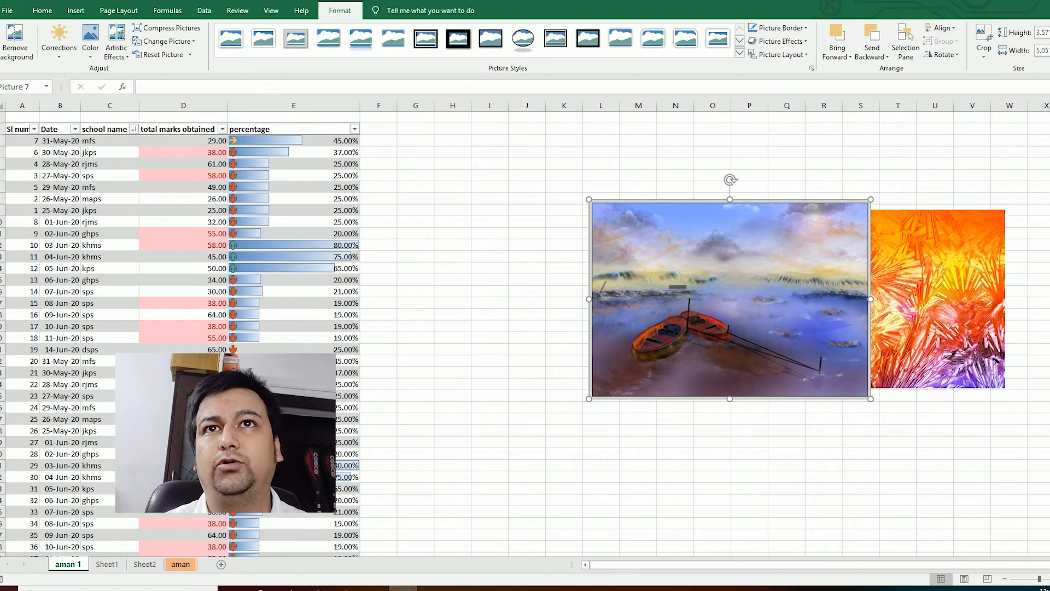
pyautogui.click(957, 262)
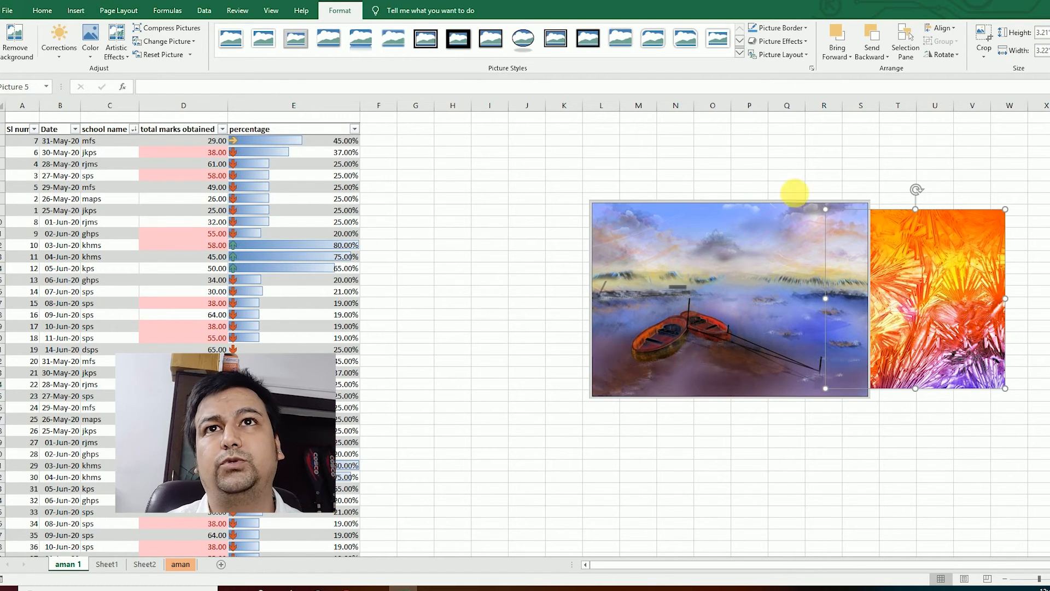
pyautogui.click(791, 224)
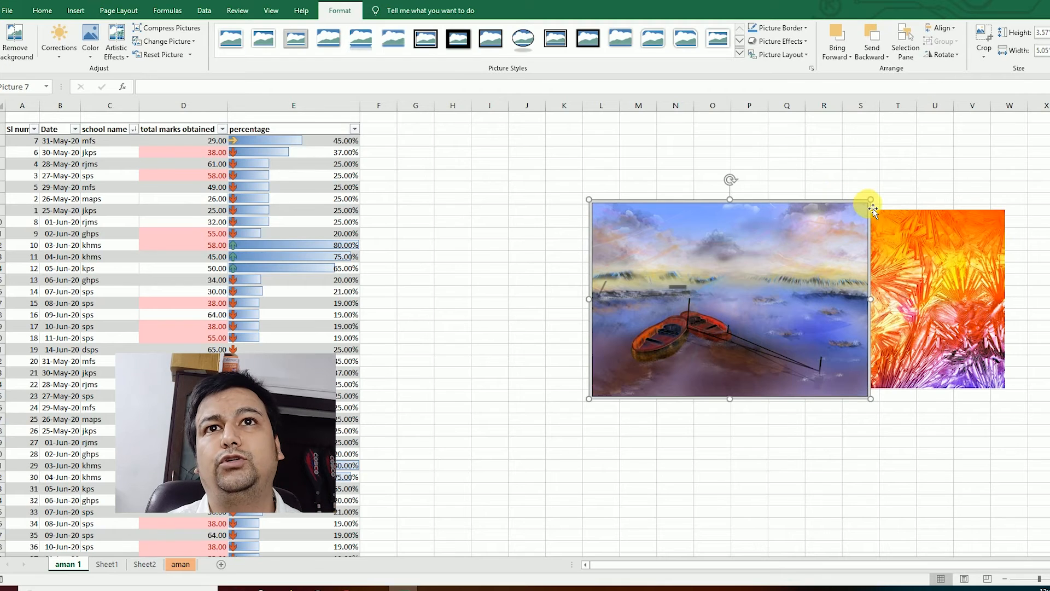
pyautogui.moveTo(870, 200); pyautogui.dragTo(766, 273)
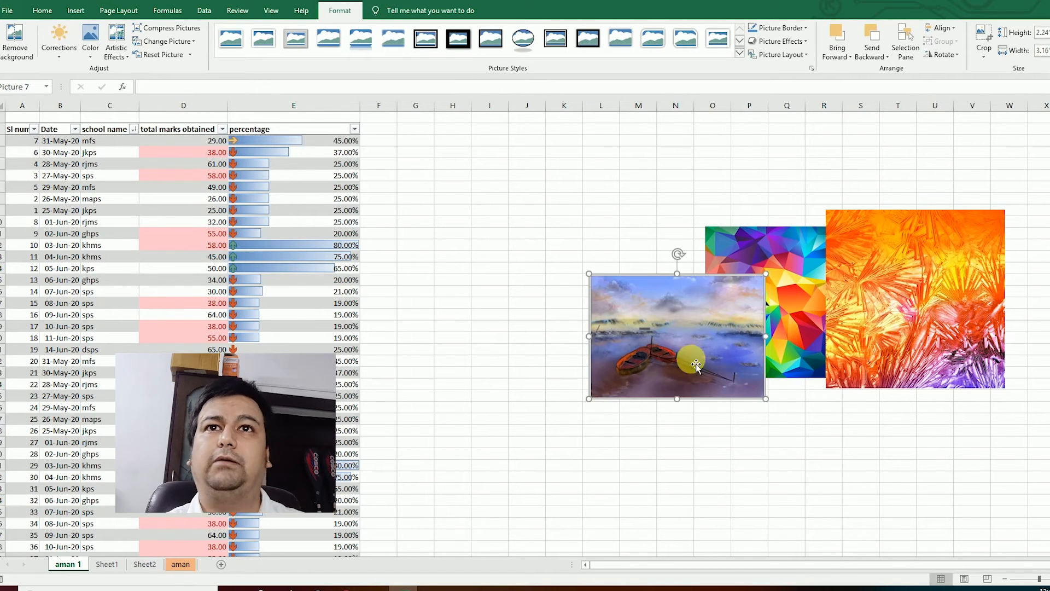
pyautogui.moveTo(696, 365); pyautogui.dragTo(841, 385)
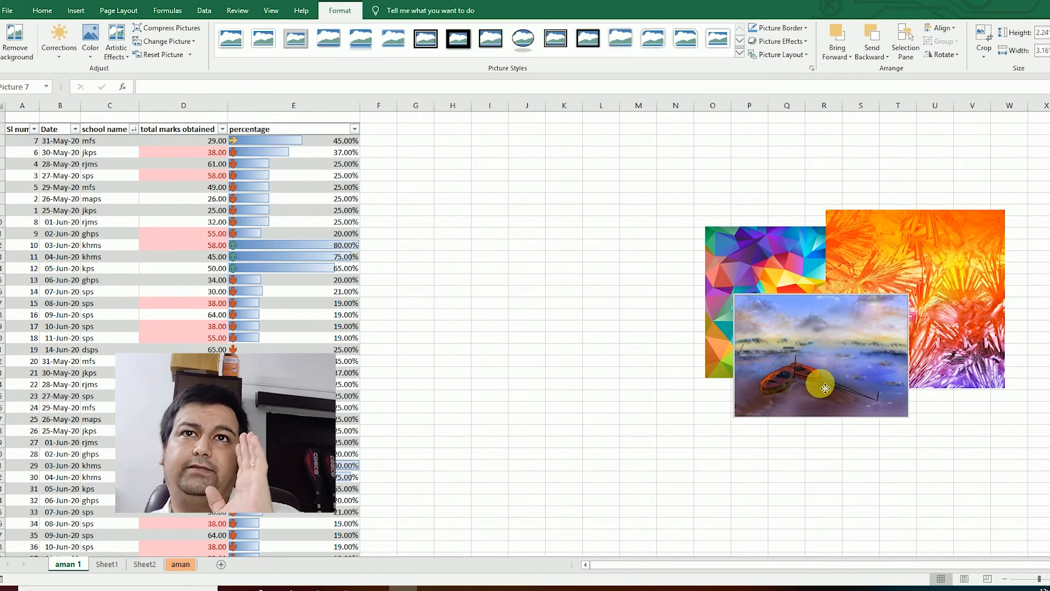
pyautogui.click(814, 490)
# - Select the geometric, orange and boat pictures in turn to examine their stacking order
pyautogui.click(771, 258)
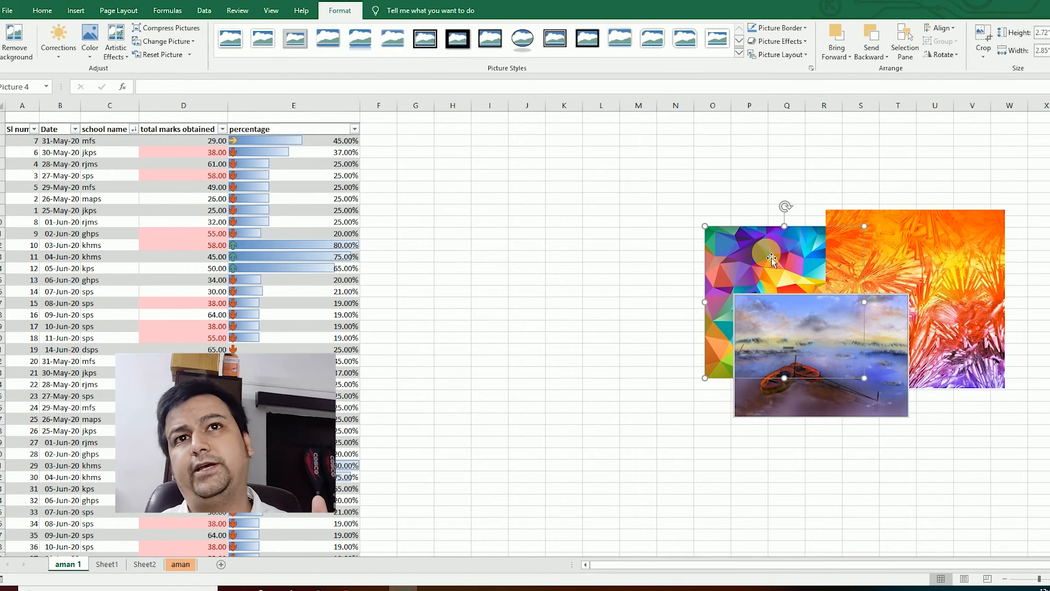
pyautogui.click(905, 248)
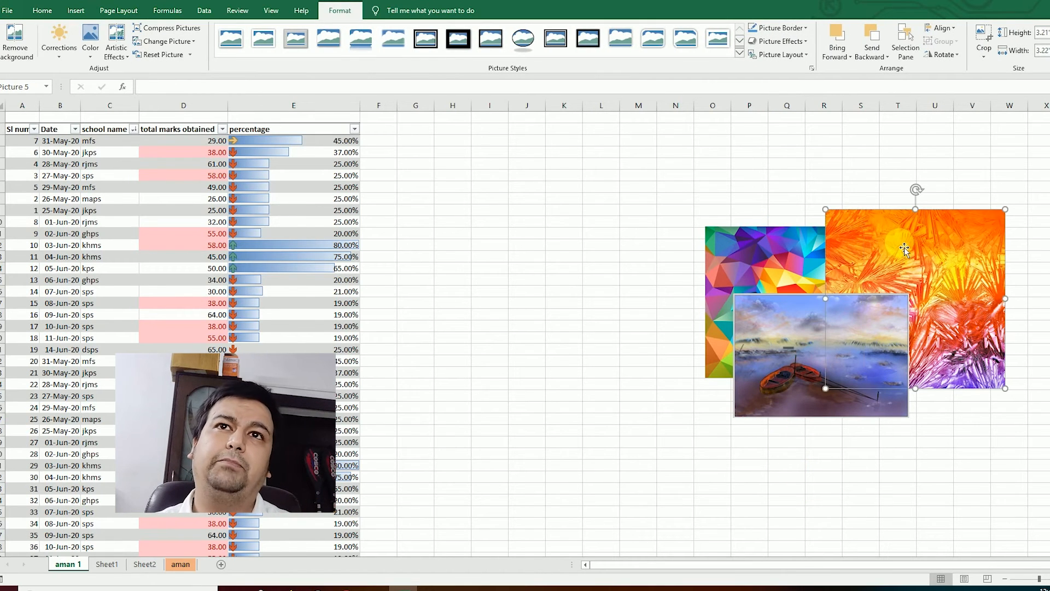
pyautogui.click(779, 379)
pyautogui.click(771, 504)
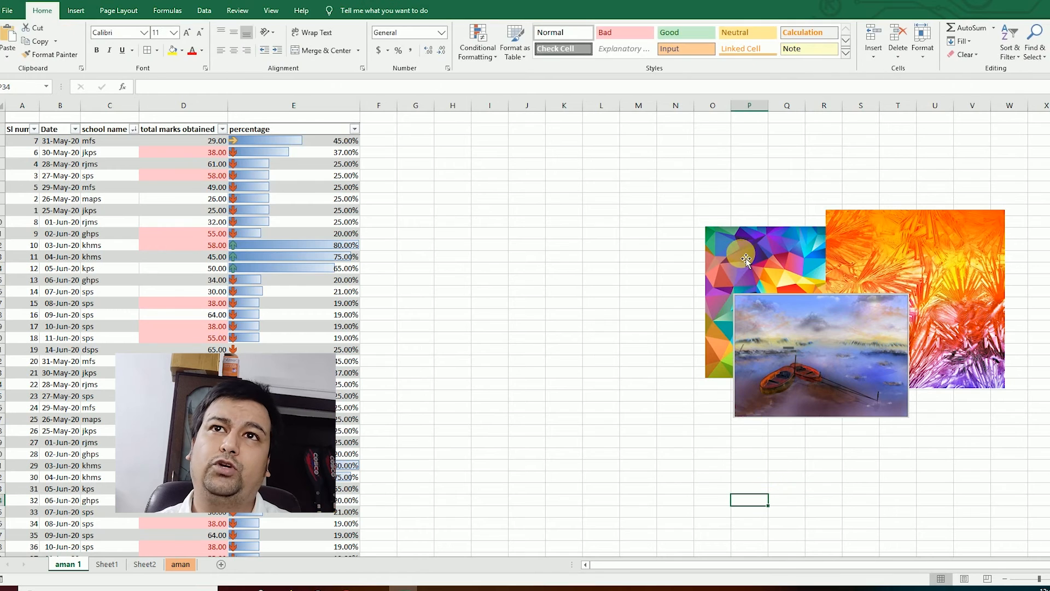
pyautogui.click(741, 251)
pyautogui.click(891, 261)
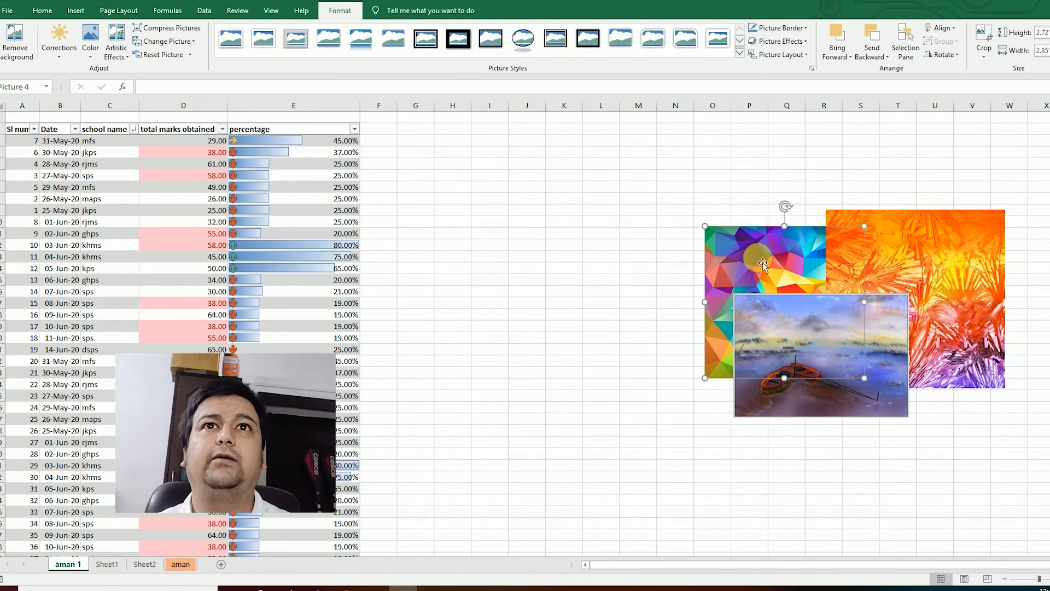
pyautogui.rightClick(776, 254)
pyautogui.click(777, 254)
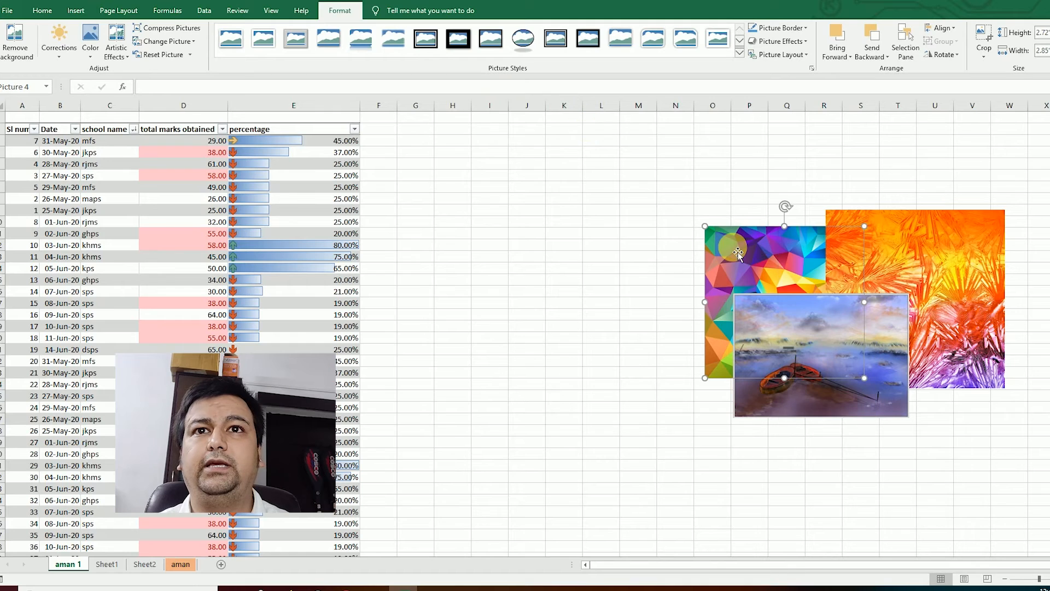
# - Bring the geometric picture forward one level over the orange picture, and undo that reordering
pyautogui.rightClick(748, 251)
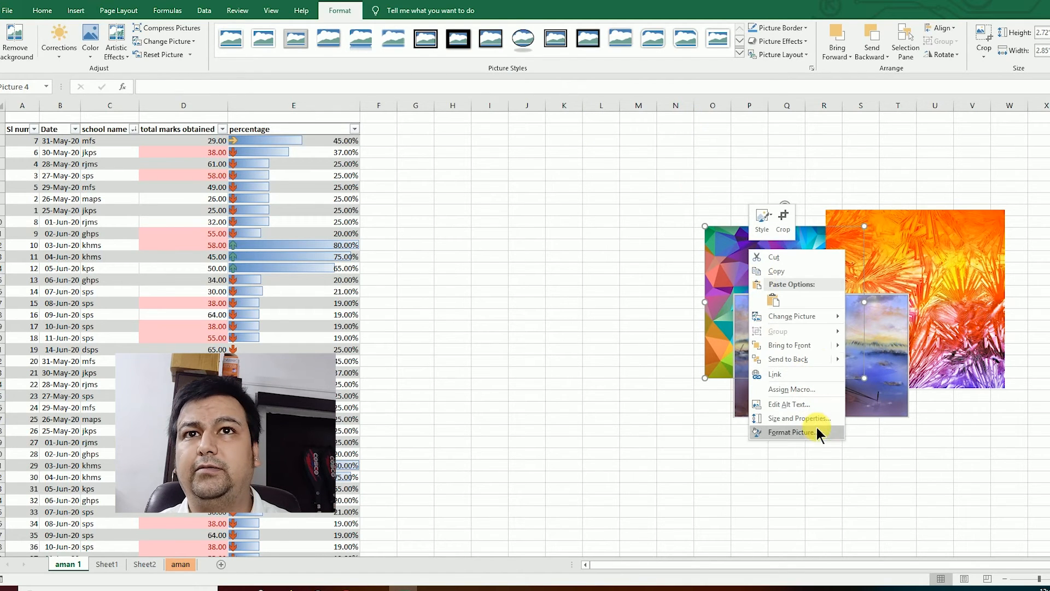
pyautogui.moveTo(837, 345)
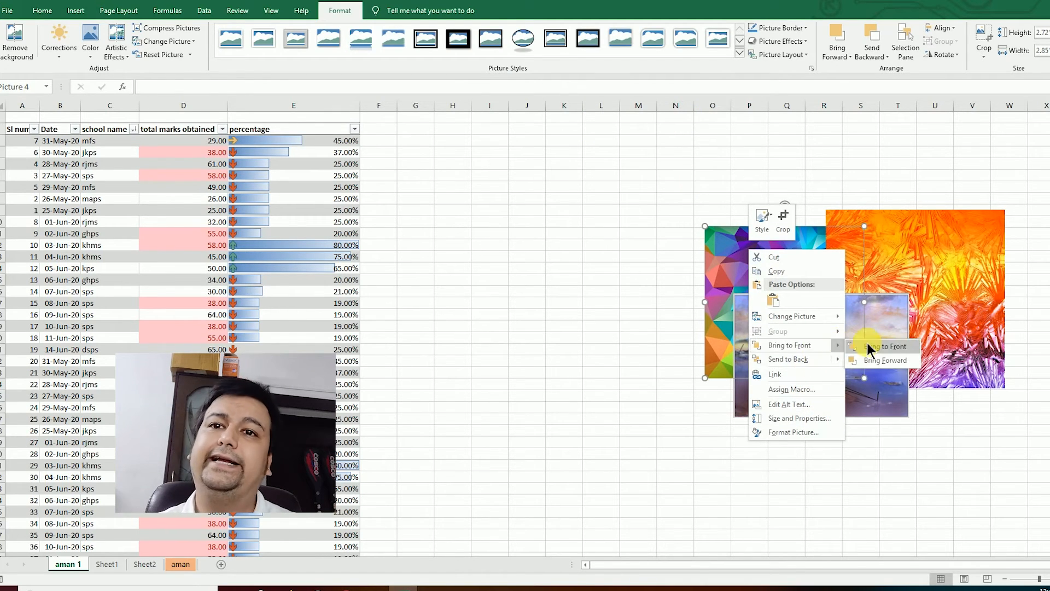
pyautogui.click(881, 356)
pyautogui.click(597, 343)
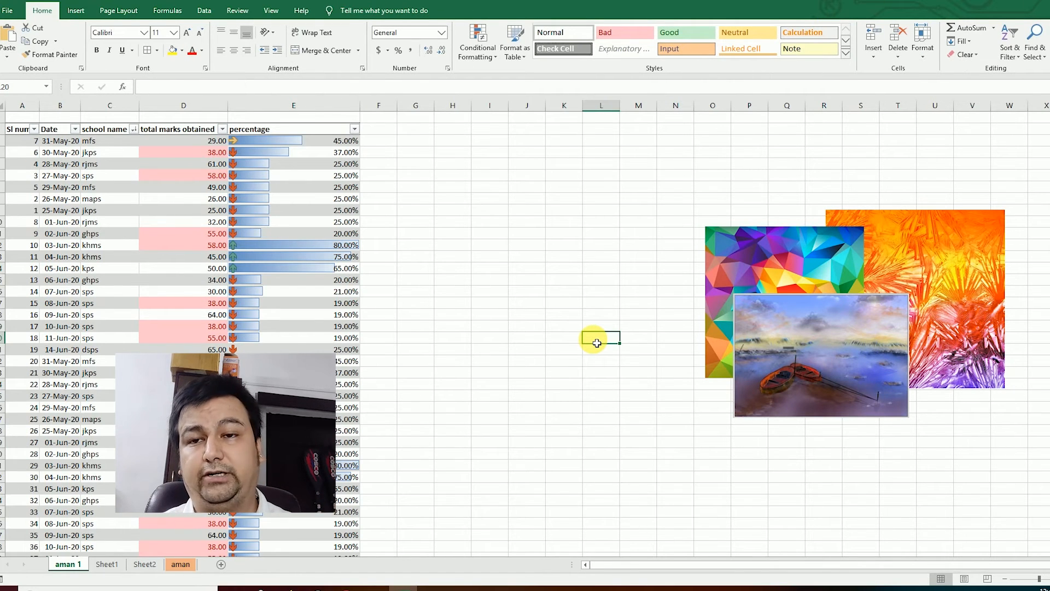
pyautogui.hotkey('ctrl', 'z')
pyautogui.click(631, 318)
# - Bring the geometric picture to the front, above both the orange and boat pictures, and deselect it
pyautogui.click(760, 232)
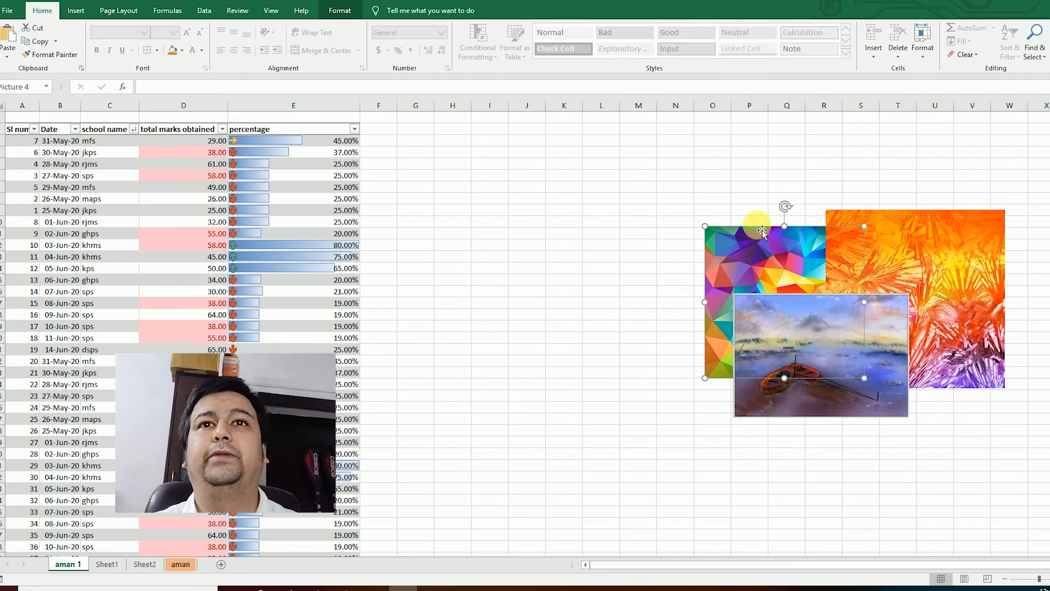
pyautogui.rightClick(762, 271)
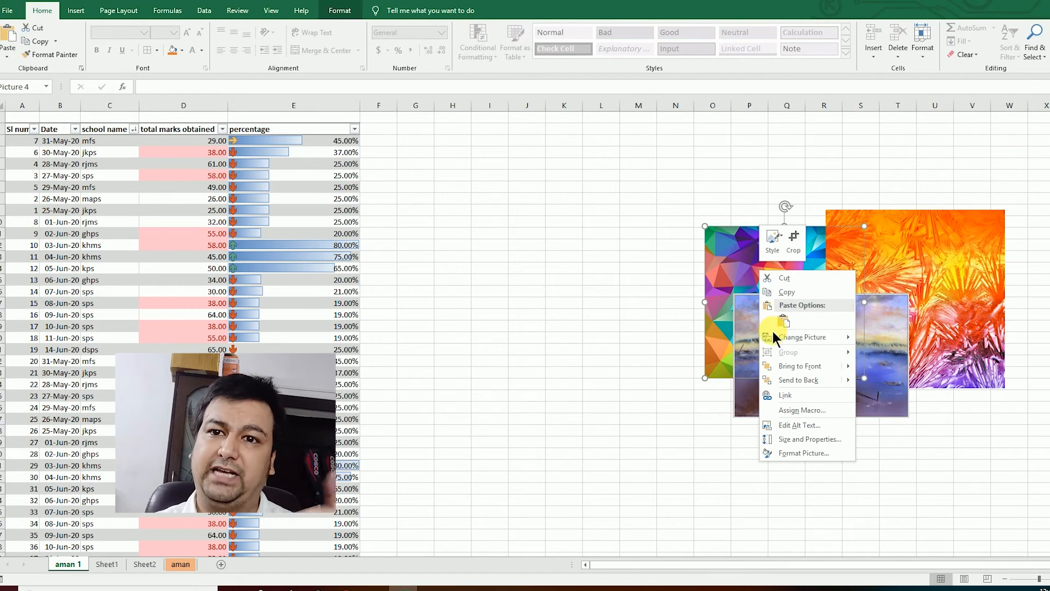
pyautogui.click(791, 378)
pyautogui.click(592, 319)
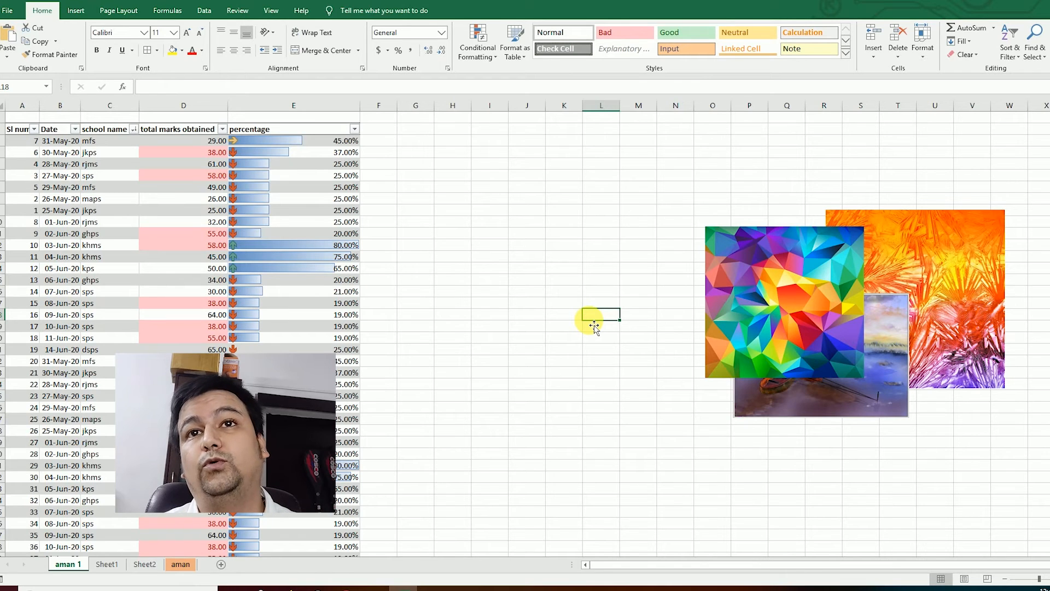
# - Select the orange and boat pictures together and bring them both to the front of the geometric picture
pyautogui.click(945, 307)
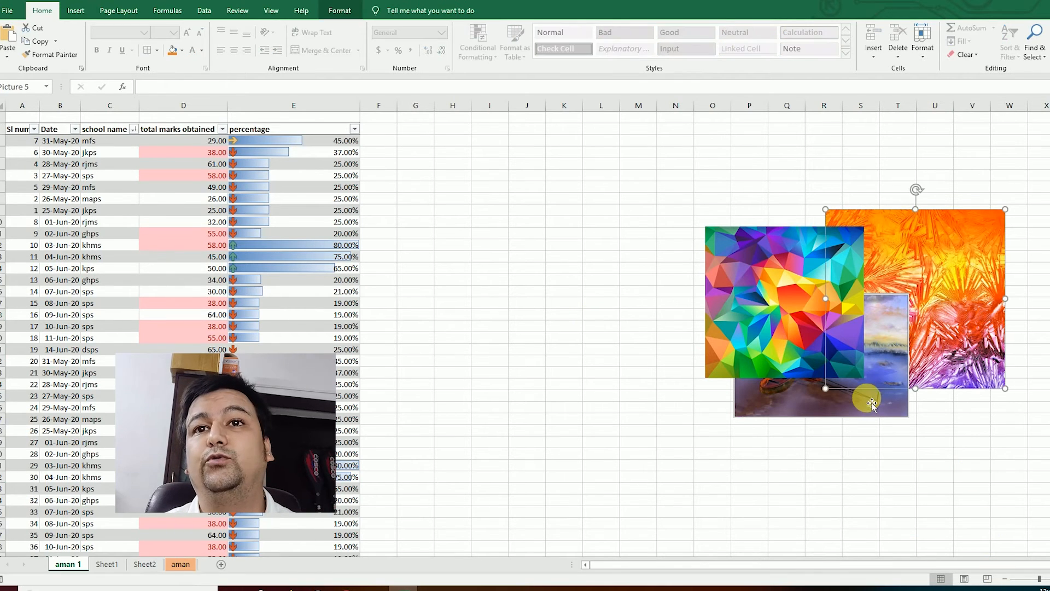
pyautogui.keyDown('ctrl'); pyautogui.click(872, 403); pyautogui.keyUp('ctrl')
pyautogui.rightClick(868, 405)
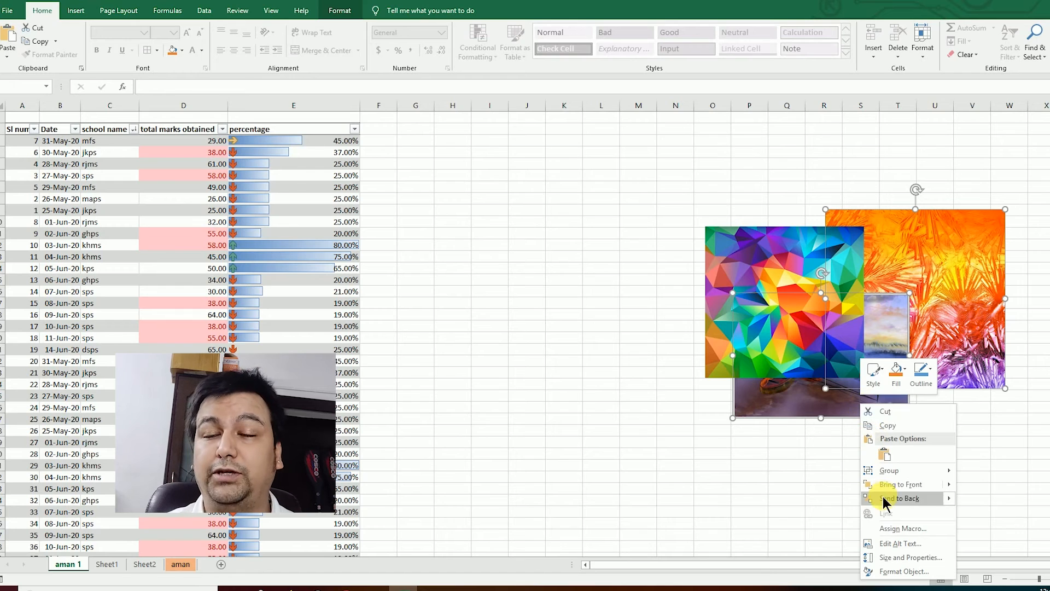
pyautogui.click(876, 482)
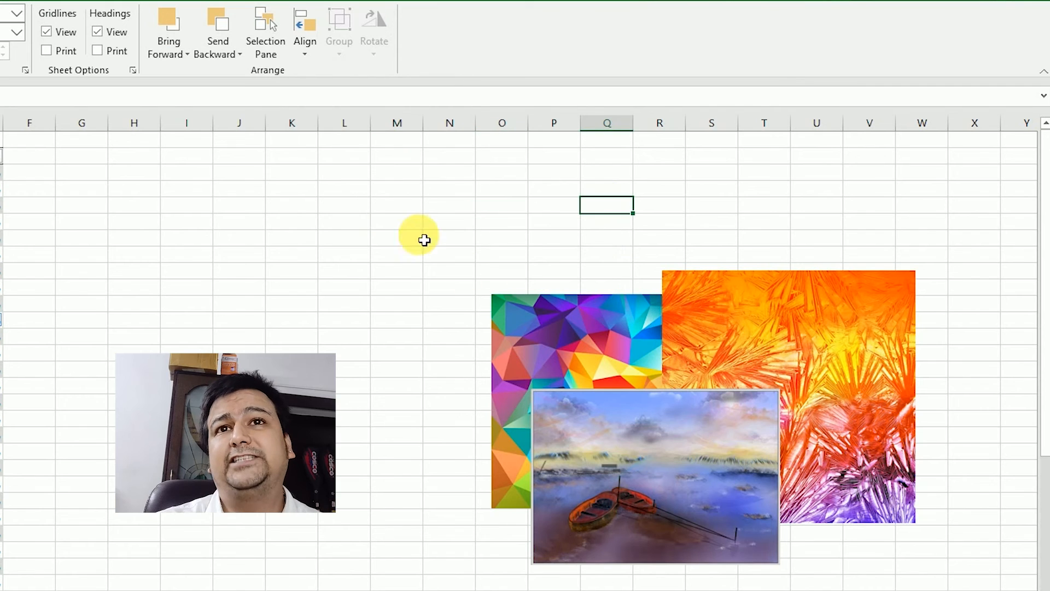
# - Show the Selection pane, select the orange picture, hide all the pictures and undo the hiding
pyautogui.click(544, 54)
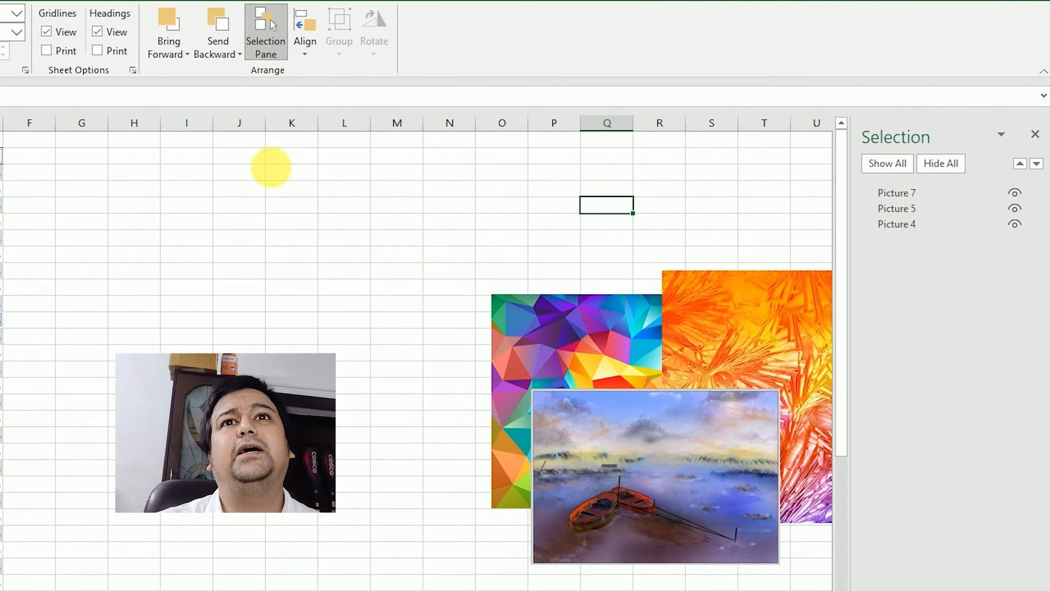
pyautogui.click(699, 353)
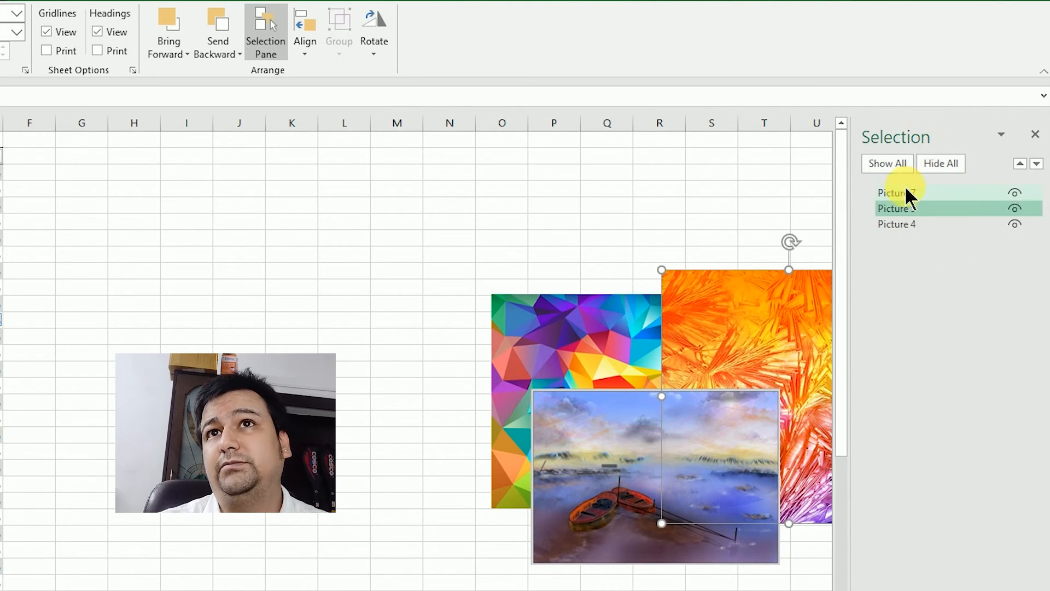
pyautogui.click(951, 168)
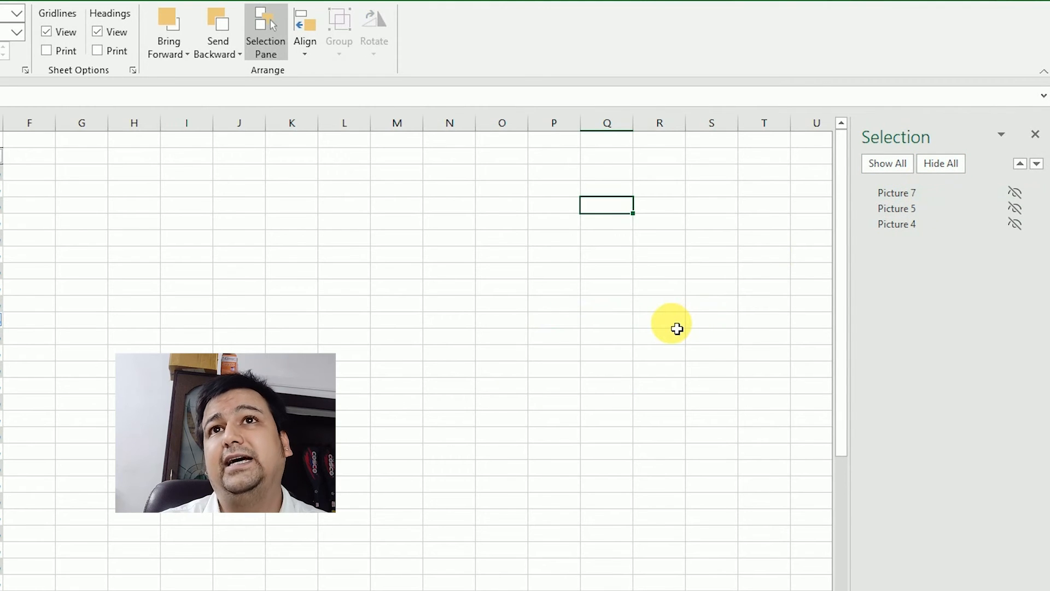
pyautogui.hotkey('ctrl', 'z')
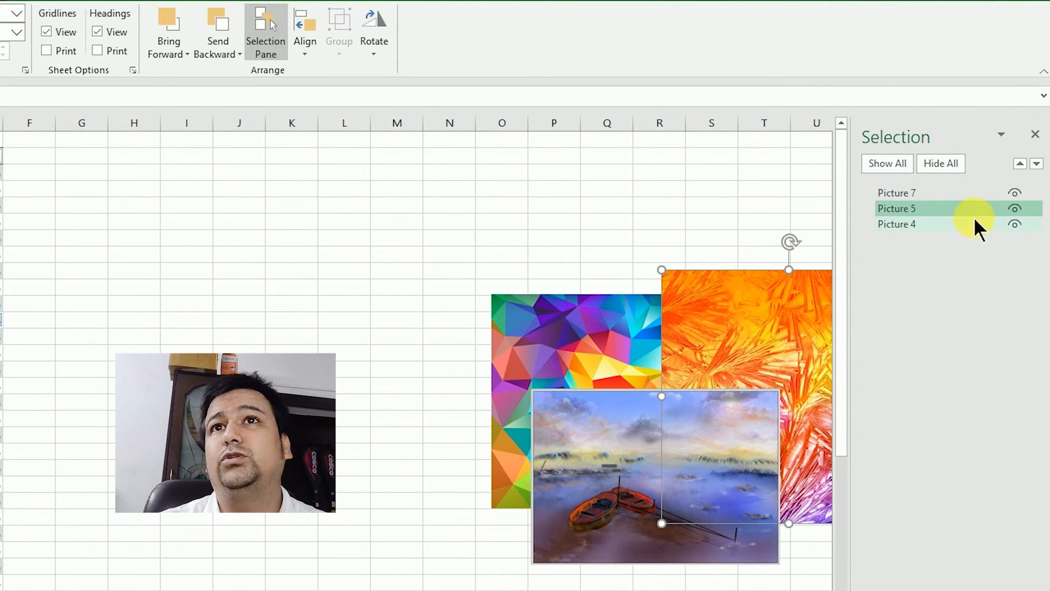
# - Toggle the visibility of Picture 5, Picture 4 and Picture 7 off and on individually, and leave the Selection pane
pyautogui.click(1013, 208)
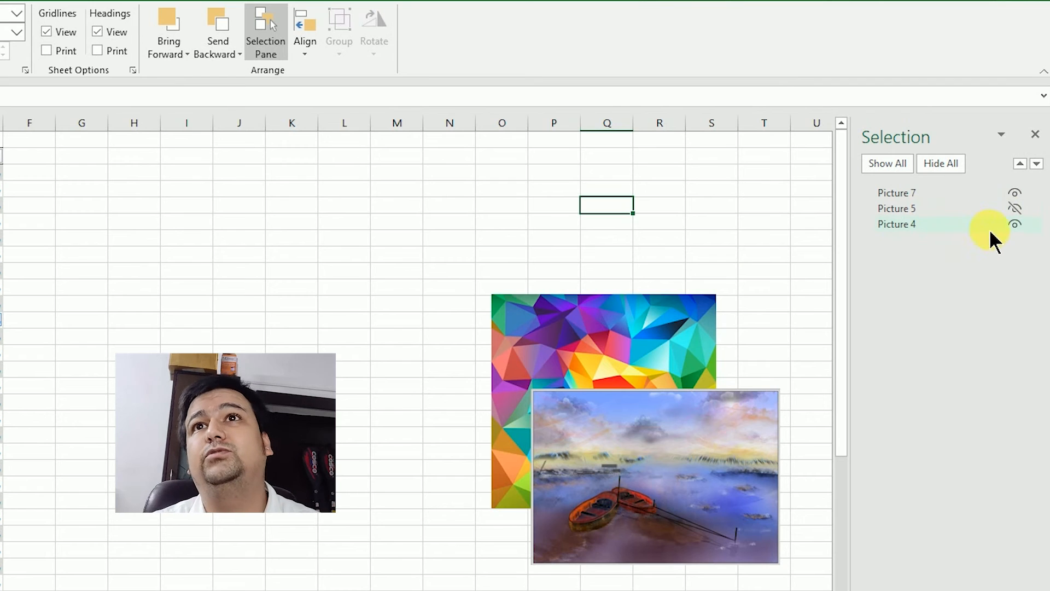
pyautogui.click(1015, 209)
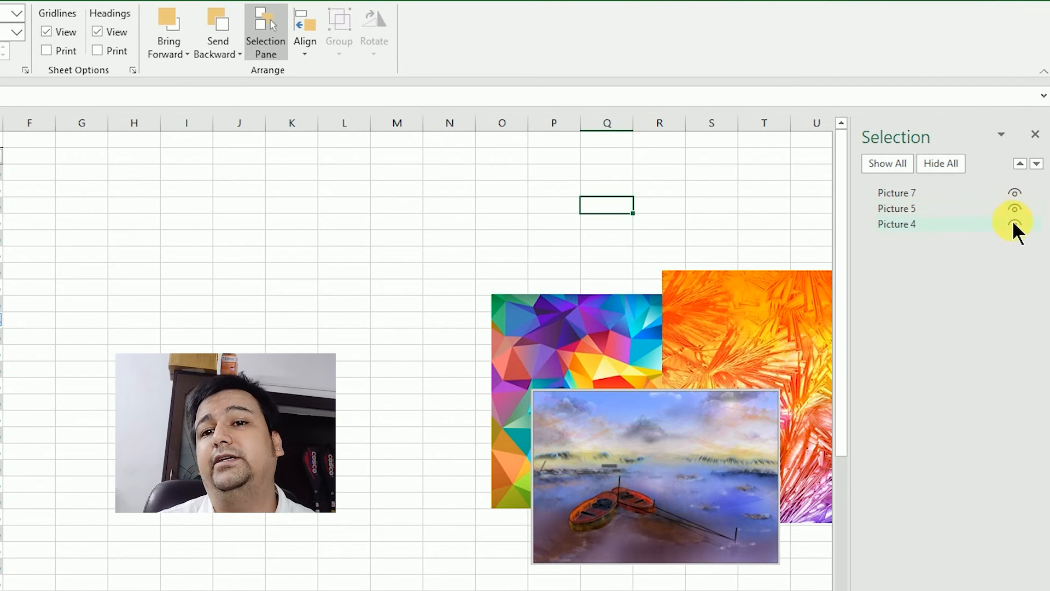
pyautogui.click(1013, 223)
pyautogui.click(1013, 223)
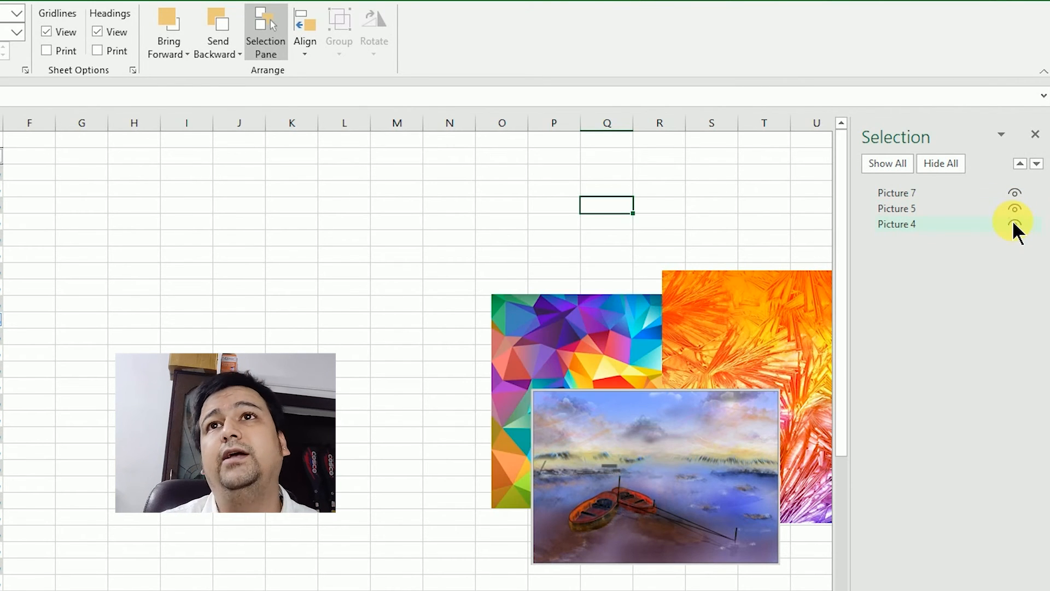
pyautogui.click(953, 225)
pyautogui.click(1013, 193)
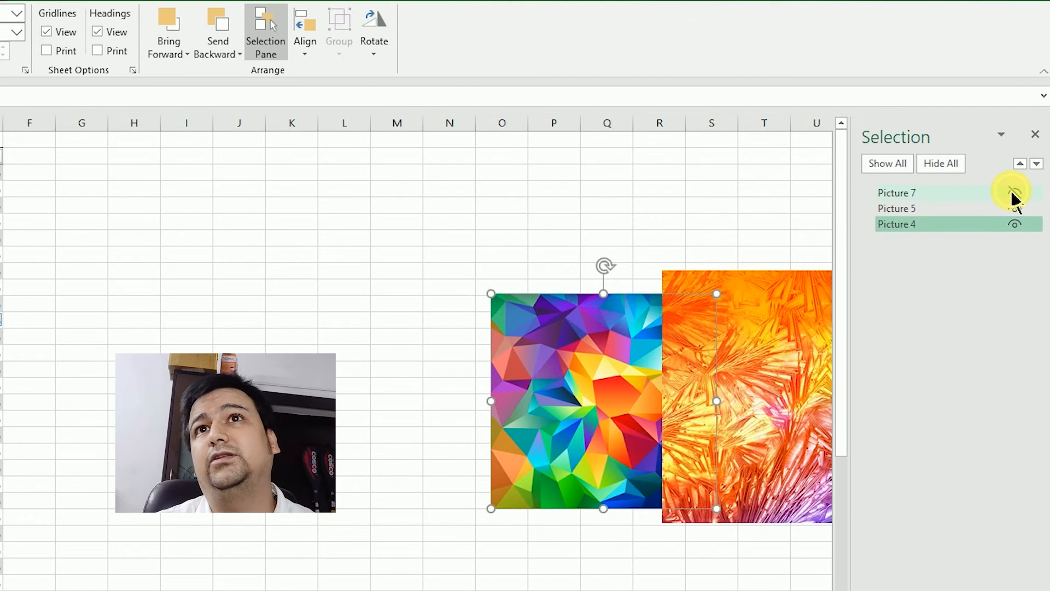
pyautogui.click(1014, 193)
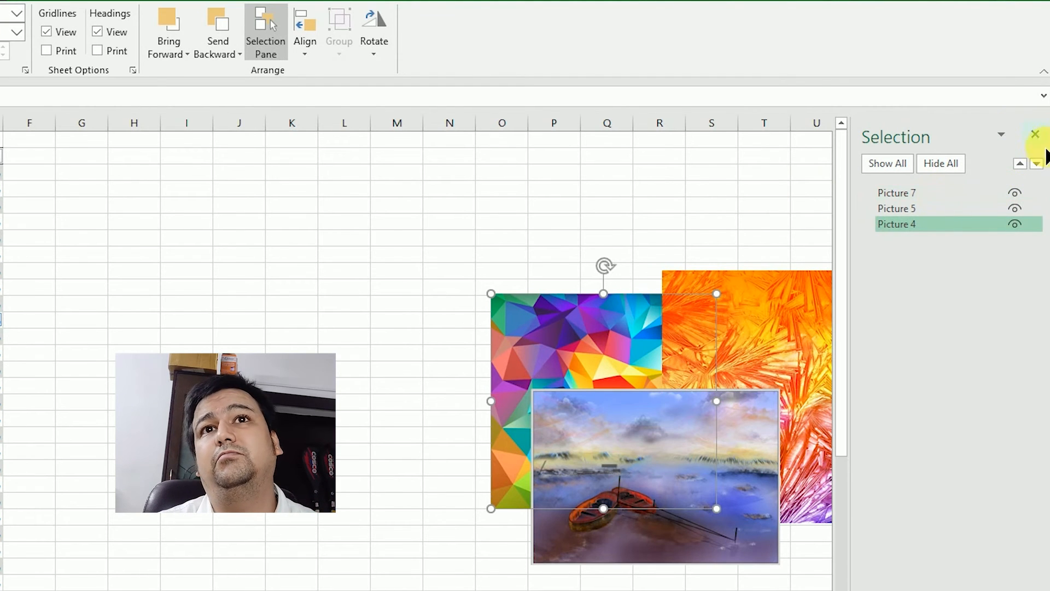
pyautogui.click(446, 189)
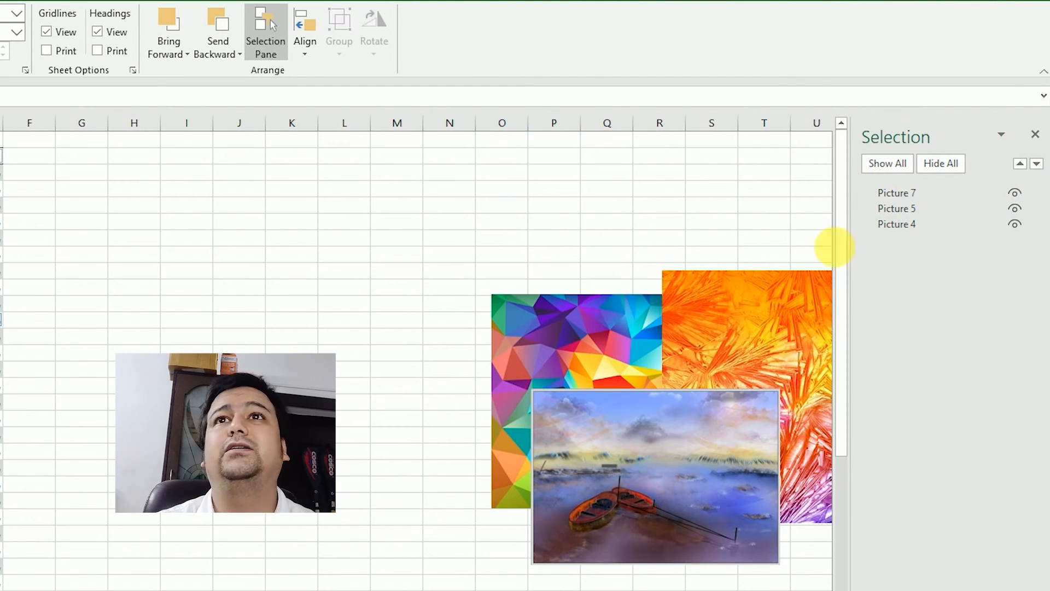
pyautogui.click(935, 164)
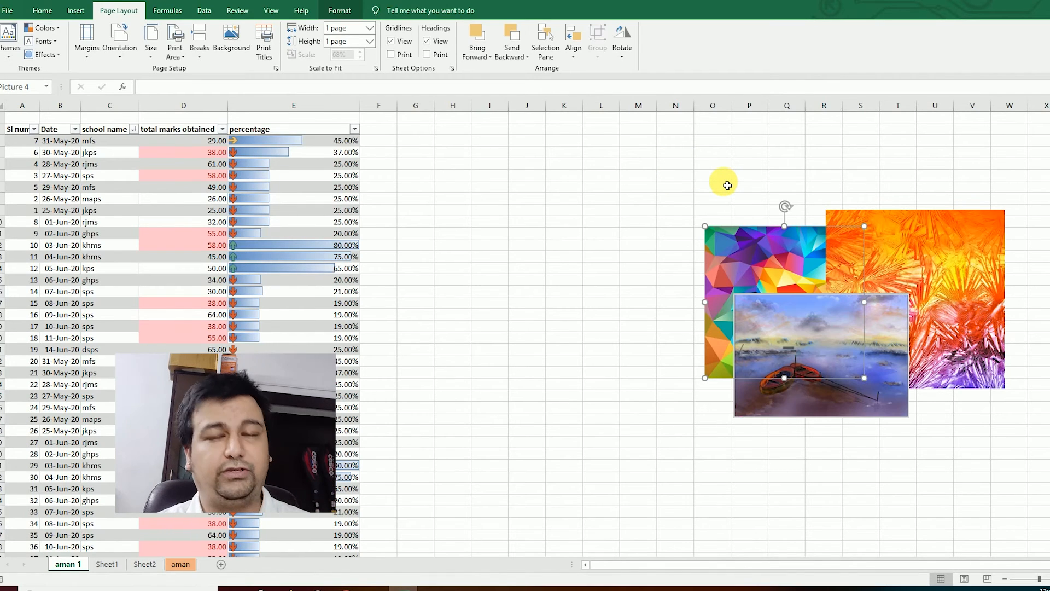
# - Turn on Snap to Grid and reposition the geometric picture to start at column L and the orange picture at column R
pyautogui.click(700, 209)
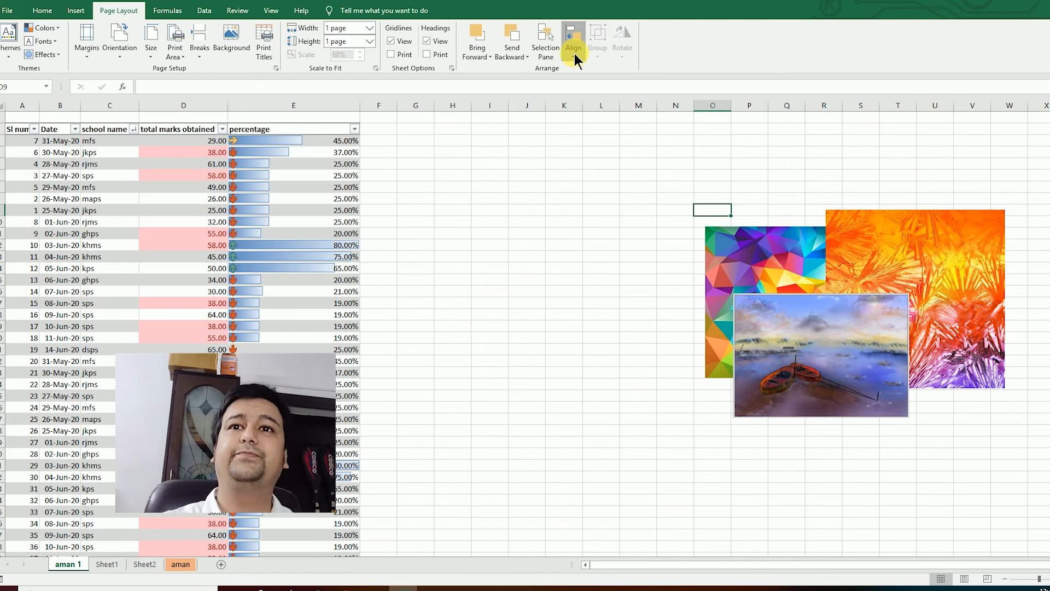
pyautogui.click(574, 53)
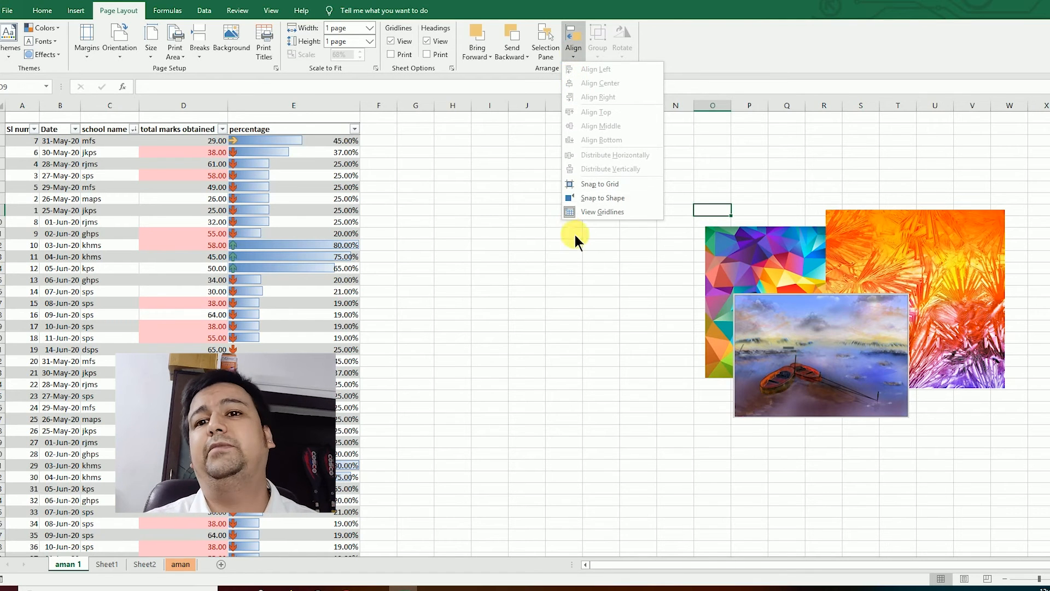
pyautogui.click(603, 186)
pyautogui.click(776, 246)
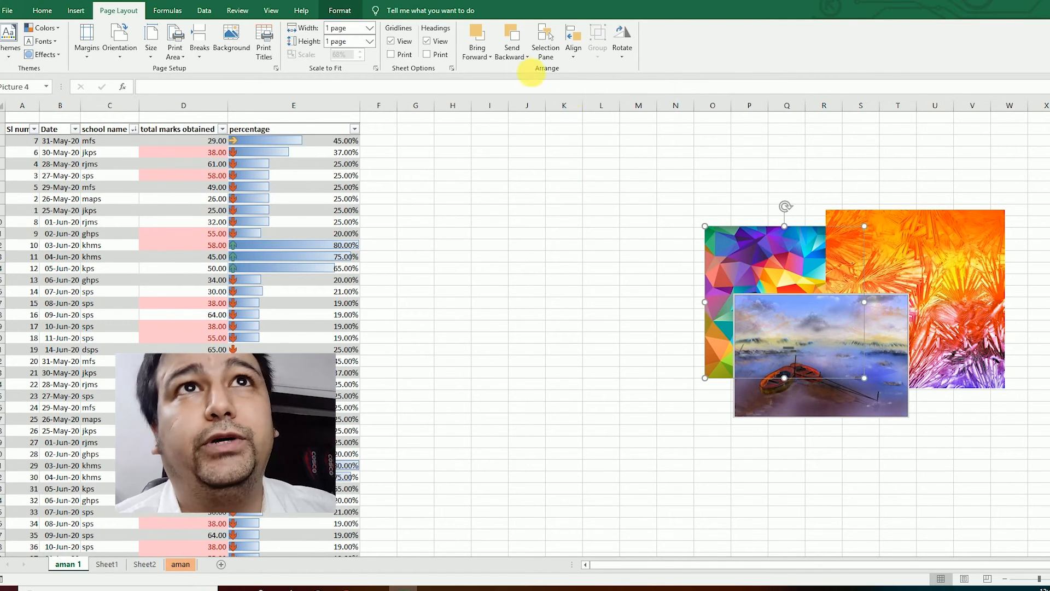
pyautogui.click(567, 50)
pyautogui.click(599, 181)
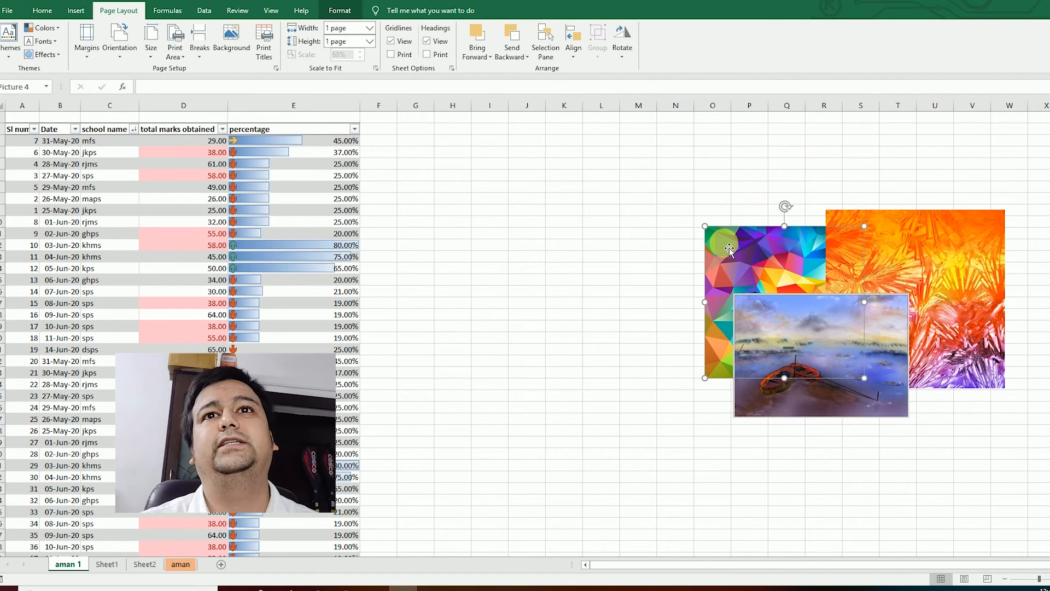
pyautogui.moveTo(729, 249); pyautogui.dragTo(623, 237)
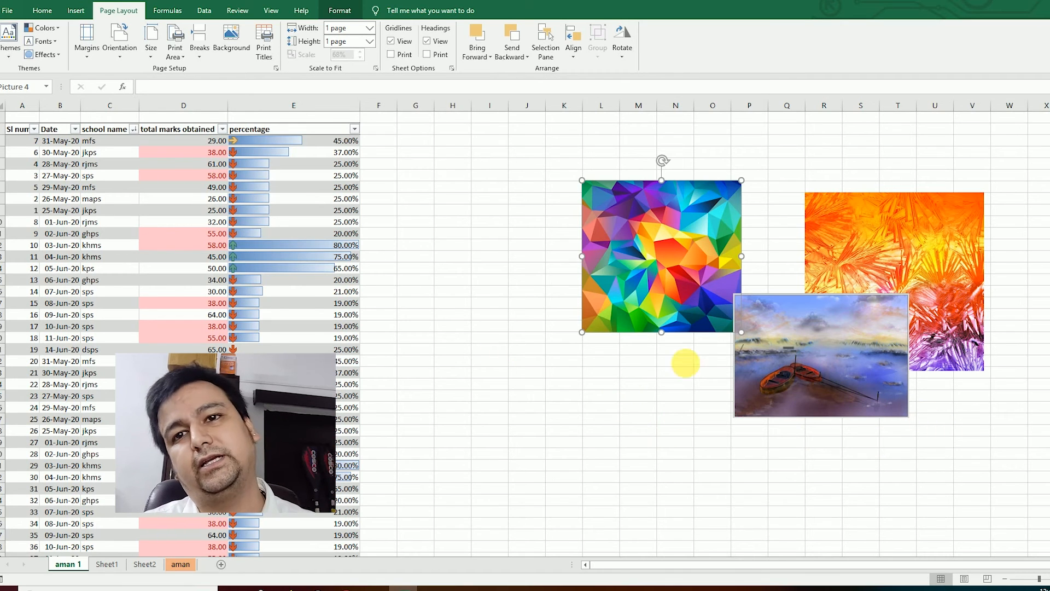
# - Draw a circle about 2.67" in diameter below the geometric picture and move it to start at column K
pyautogui.click(572, 55)
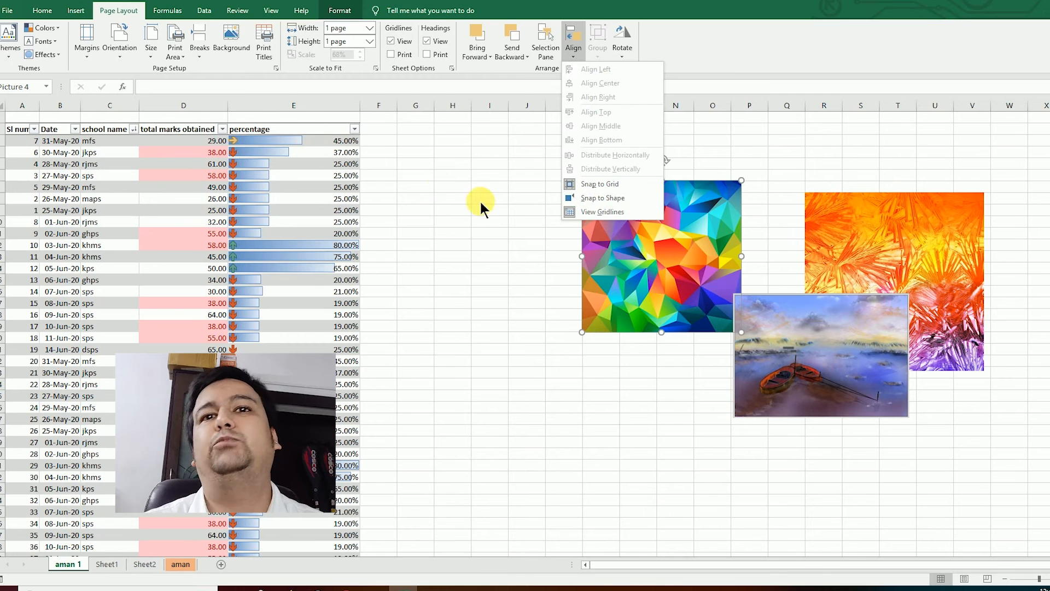
pyautogui.click(75, 10)
pyautogui.click(149, 44)
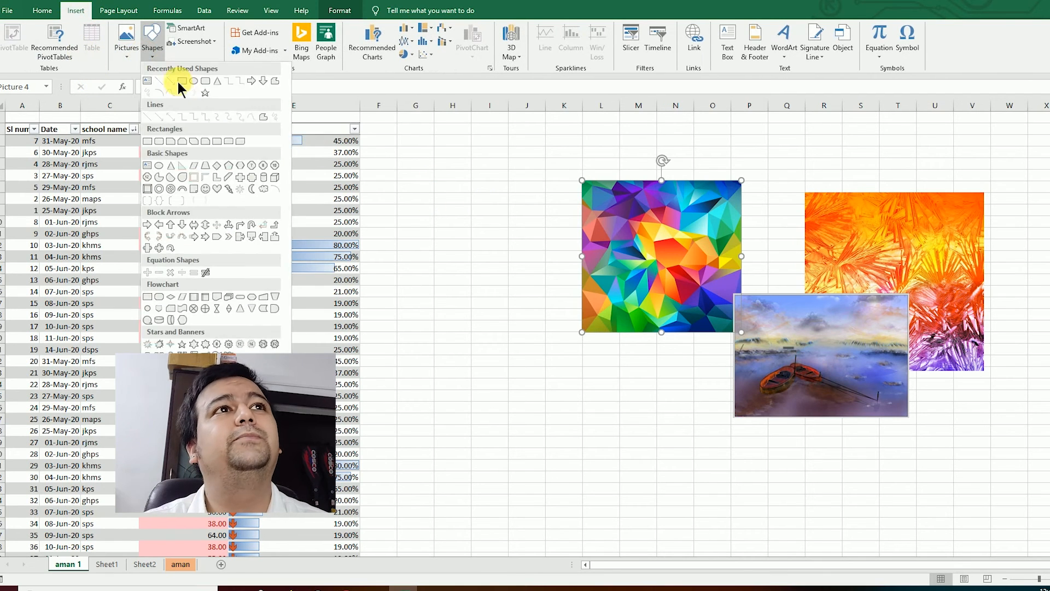
pyautogui.click(196, 83)
pyautogui.moveTo(620, 389); pyautogui.dragTo(764, 511)
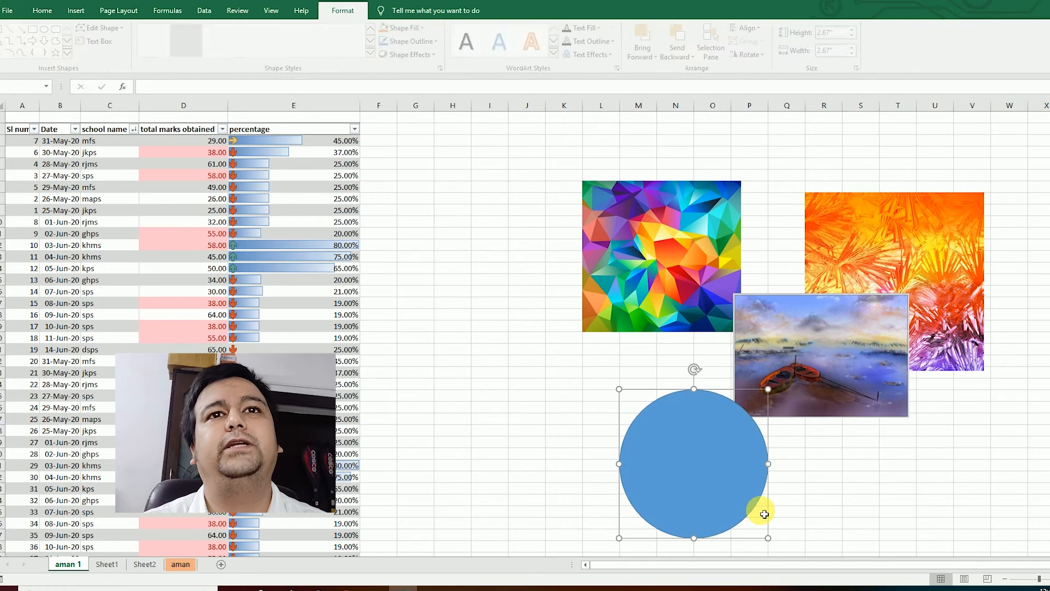
pyautogui.moveTo(689, 462); pyautogui.dragTo(643, 456)
# - Turn on Snap to Shape, move the boat picture down to start at column Q, and nudge the circle slightly
pyautogui.click(773, 352)
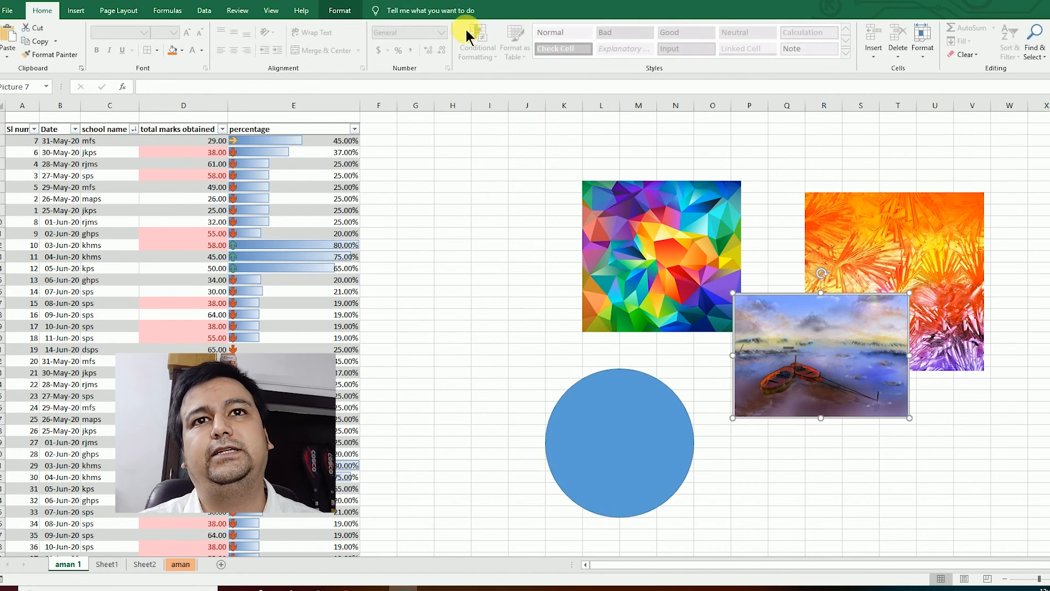
pyautogui.click(124, 16)
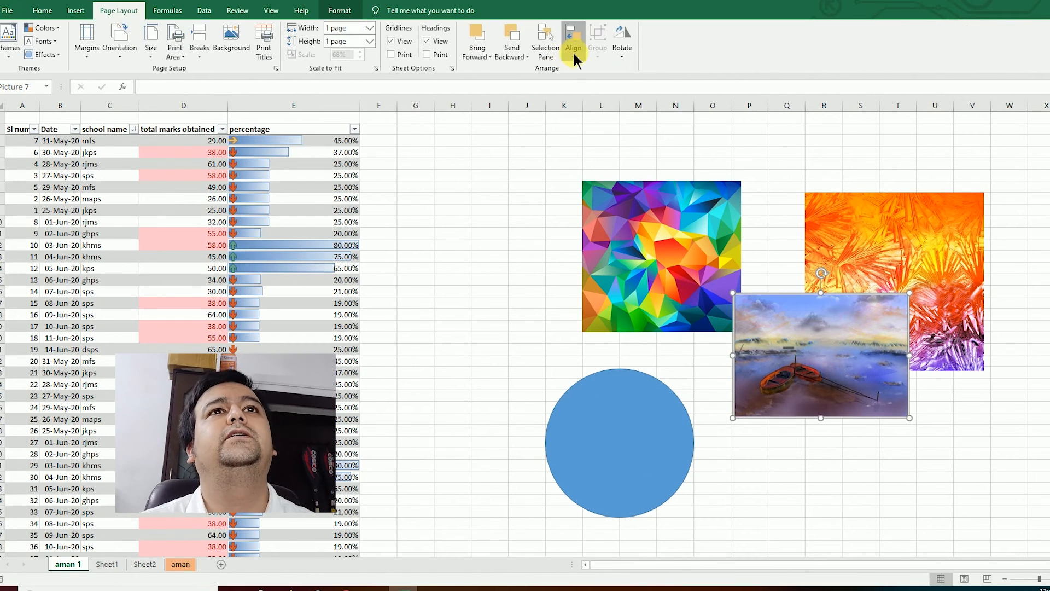
pyautogui.click(573, 54)
pyautogui.click(624, 200)
pyautogui.moveTo(796, 338); pyautogui.dragTo(833, 367)
pyautogui.moveTo(684, 450)
pyautogui.mouseDown()
pyautogui.moveTo(659, 446)
pyautogui.moveTo(666, 461)
pyautogui.moveTo(654, 453)
pyautogui.moveTo(672, 454)
pyautogui.mouseUp()
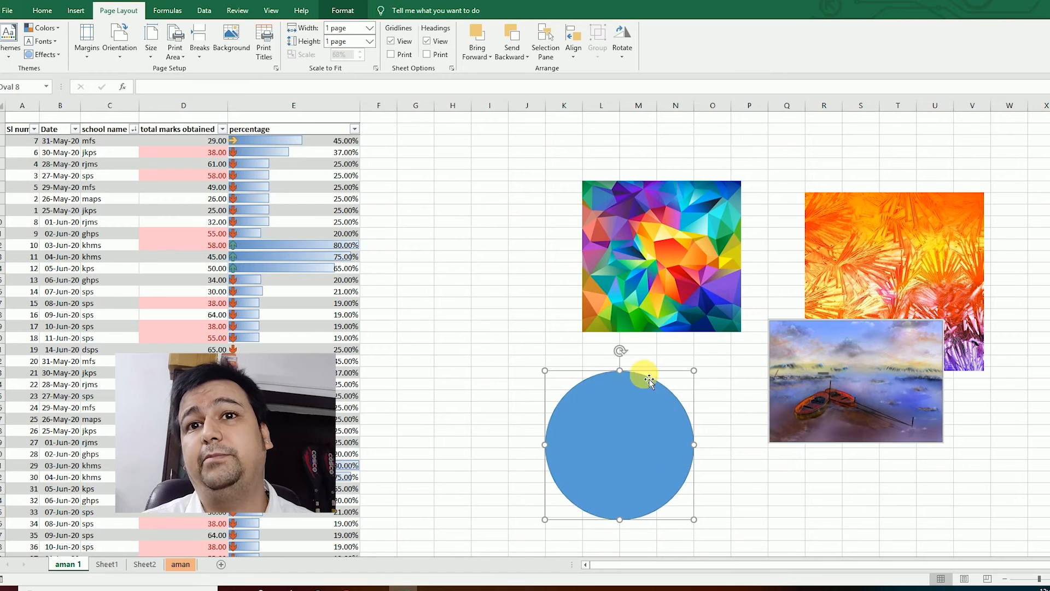
# - Turn off Snap to Shape and Snap to Grid, and move the circle freely a little further toward column J
pyautogui.click(574, 50)
pyautogui.click(629, 196)
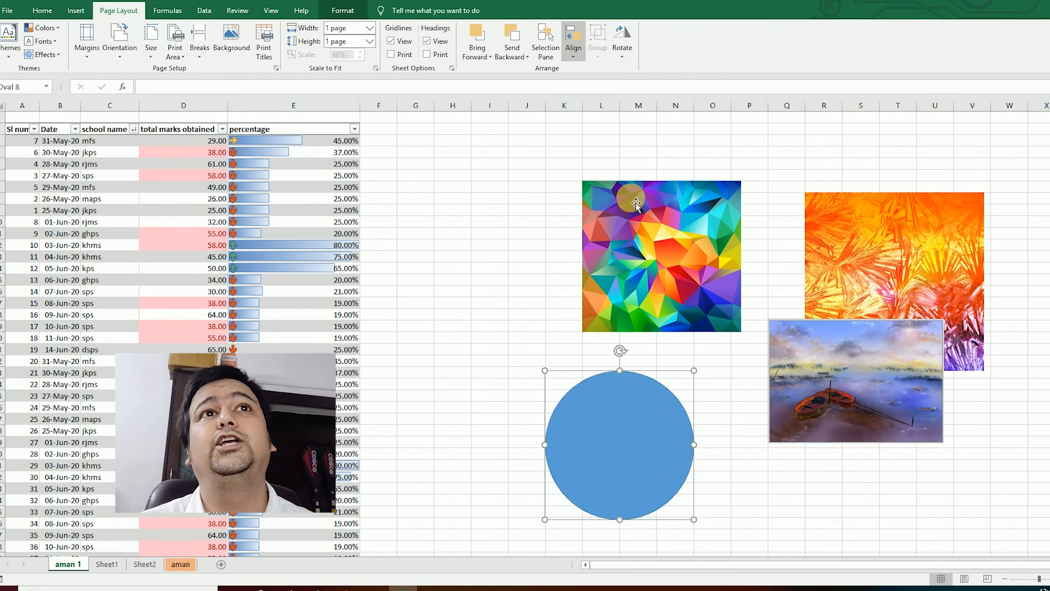
pyautogui.click(581, 58)
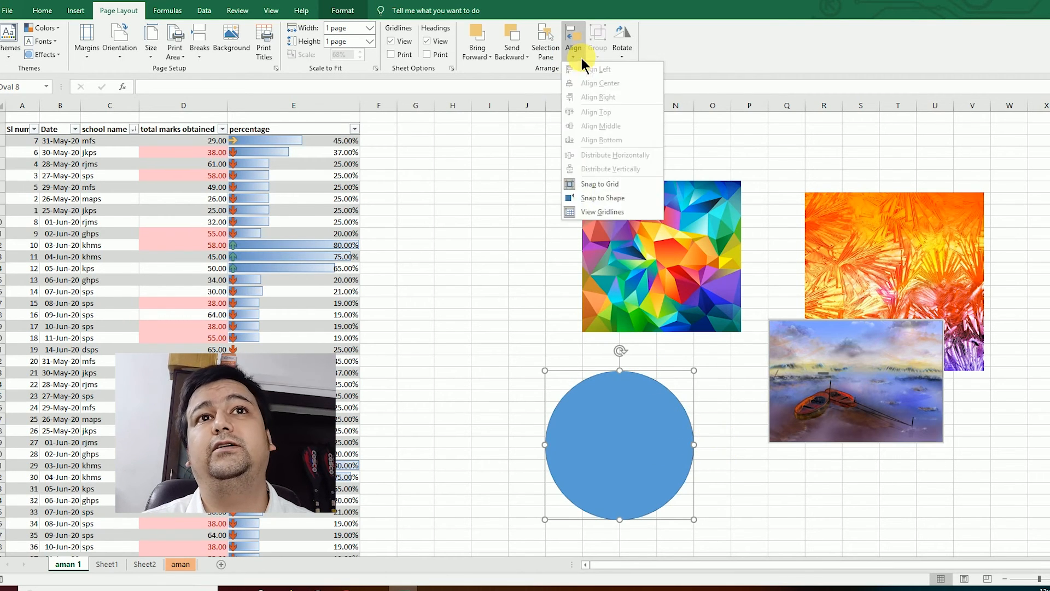
pyautogui.click(608, 184)
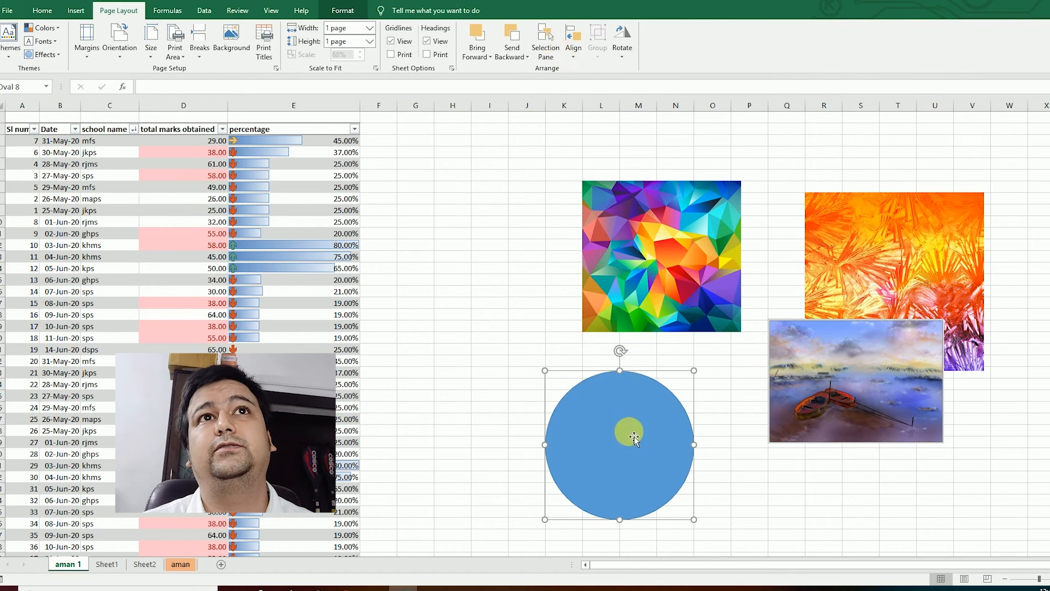
pyautogui.moveTo(634, 437); pyautogui.dragTo(617, 437)
# - Turn on Snap to Shape and move the boat picture down beside the circle so their edges meet
pyautogui.click(870, 382)
pyautogui.click(575, 58)
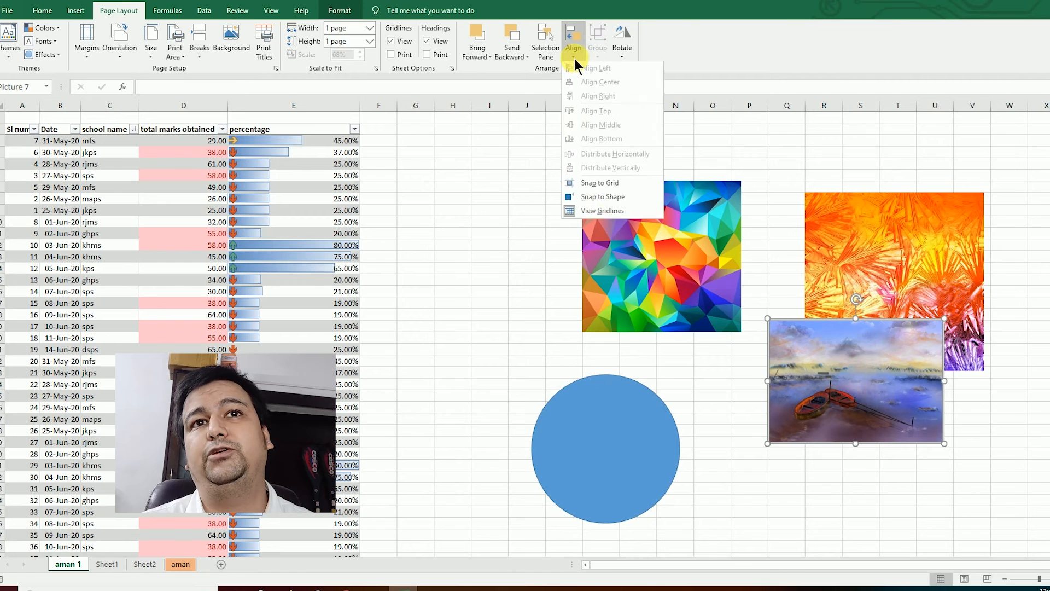
pyautogui.click(601, 198)
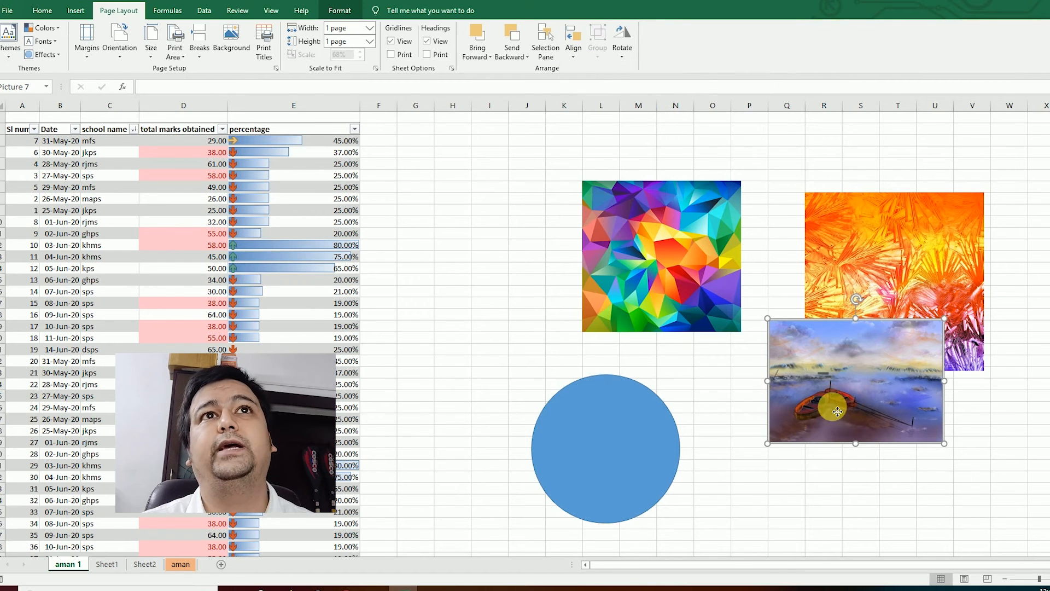
pyautogui.moveTo(838, 411); pyautogui.dragTo(756, 467)
pyautogui.click(885, 465)
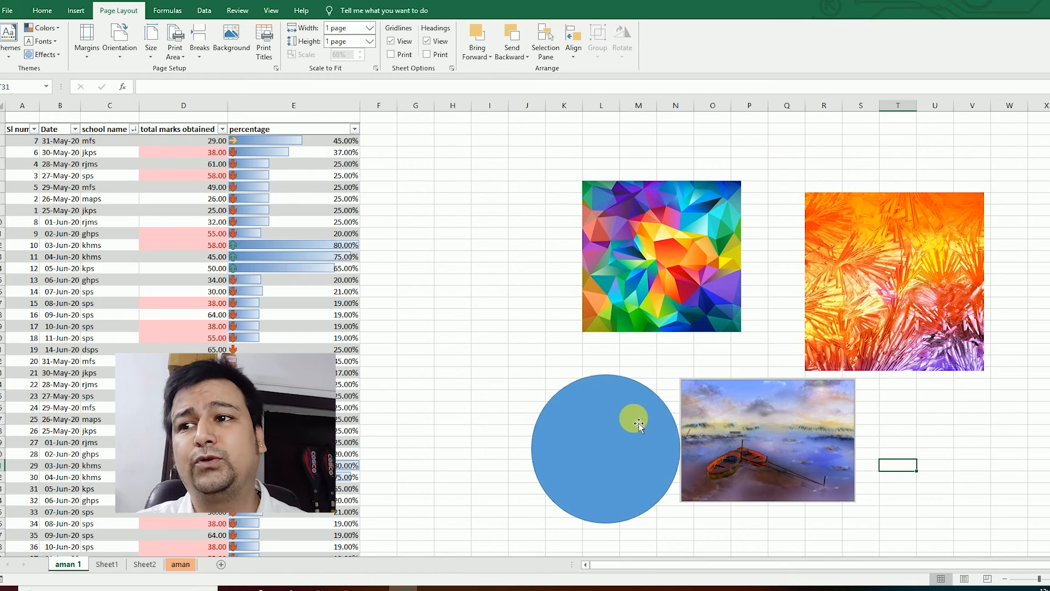
# - Overlap the objects by moving the circle onto the geometric picture and the orange picture partly behind the boat picture
pyautogui.moveTo(642, 433); pyautogui.dragTo(647, 307)
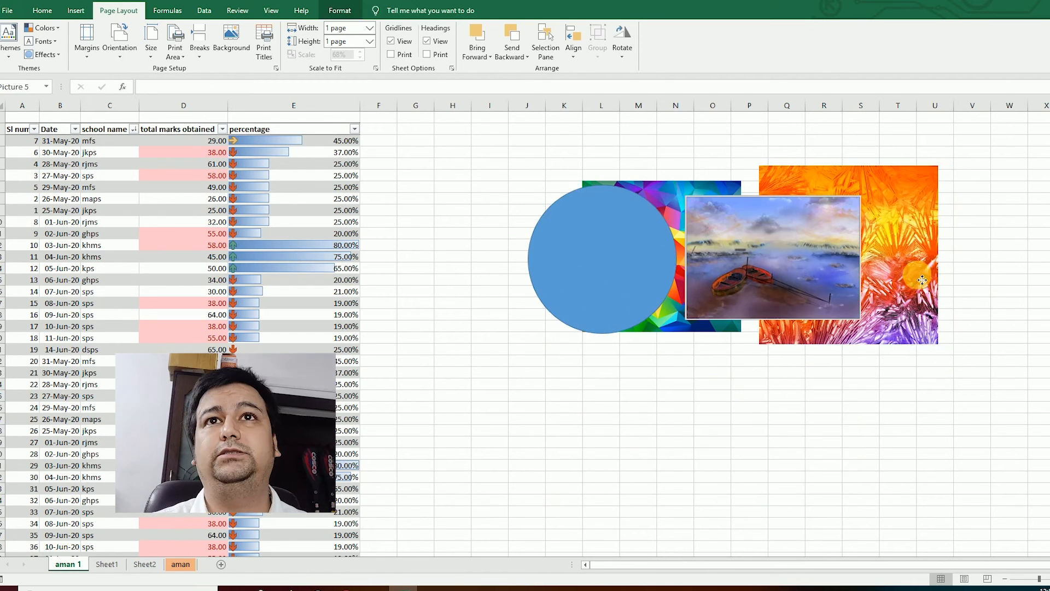
pyautogui.moveTo(899, 283); pyautogui.dragTo(903, 278)
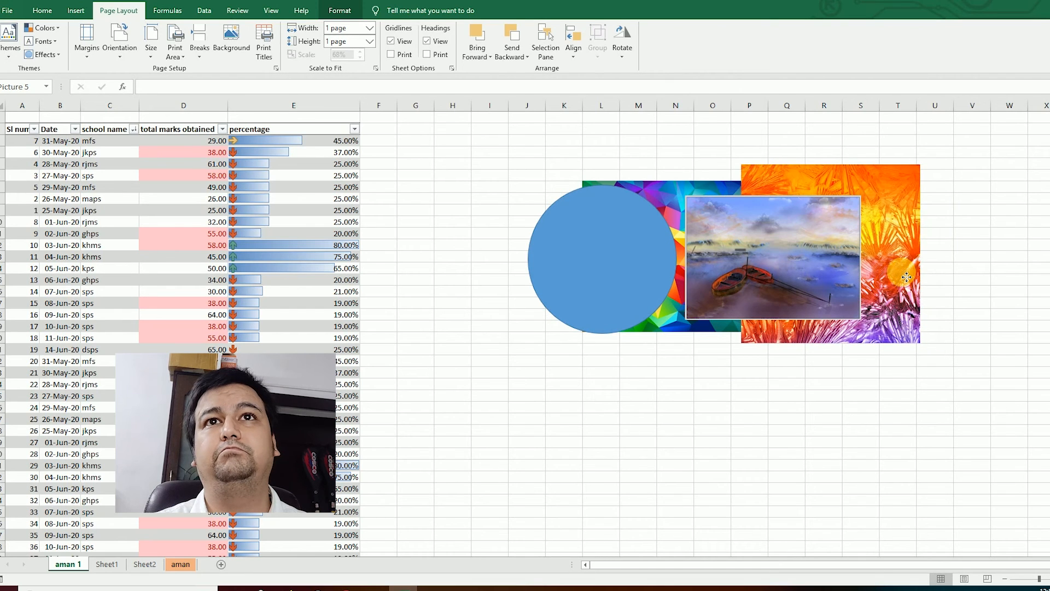
pyautogui.moveTo(584, 246); pyautogui.dragTo(677, 250)
# - Send the circle backward so it sits behind the boat picture but in front of the geometric picture
pyautogui.rightClick(675, 247)
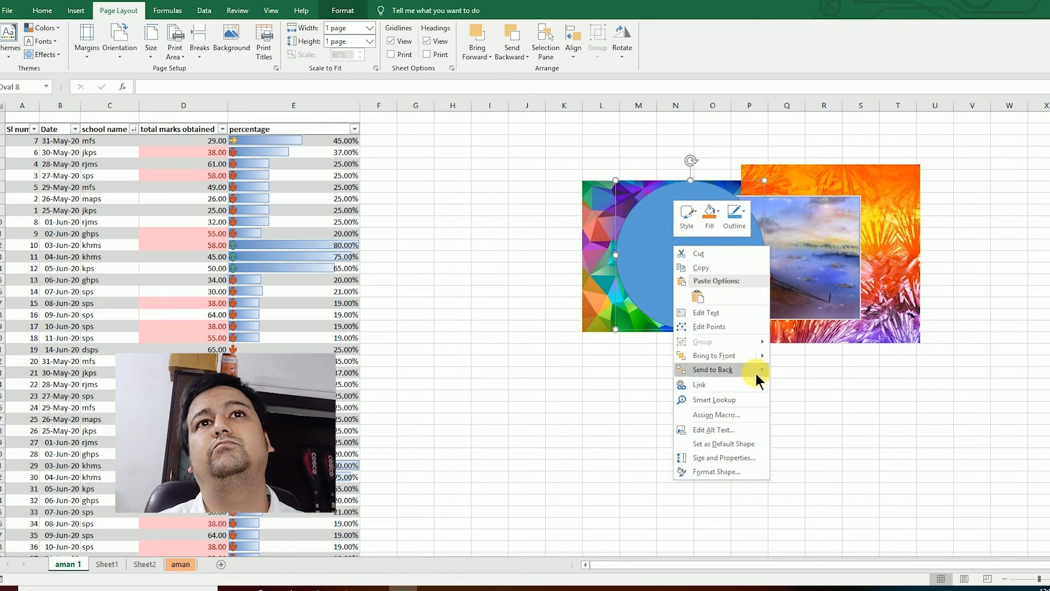
pyautogui.moveTo(767, 375)
pyautogui.click(812, 385)
pyautogui.click(788, 396)
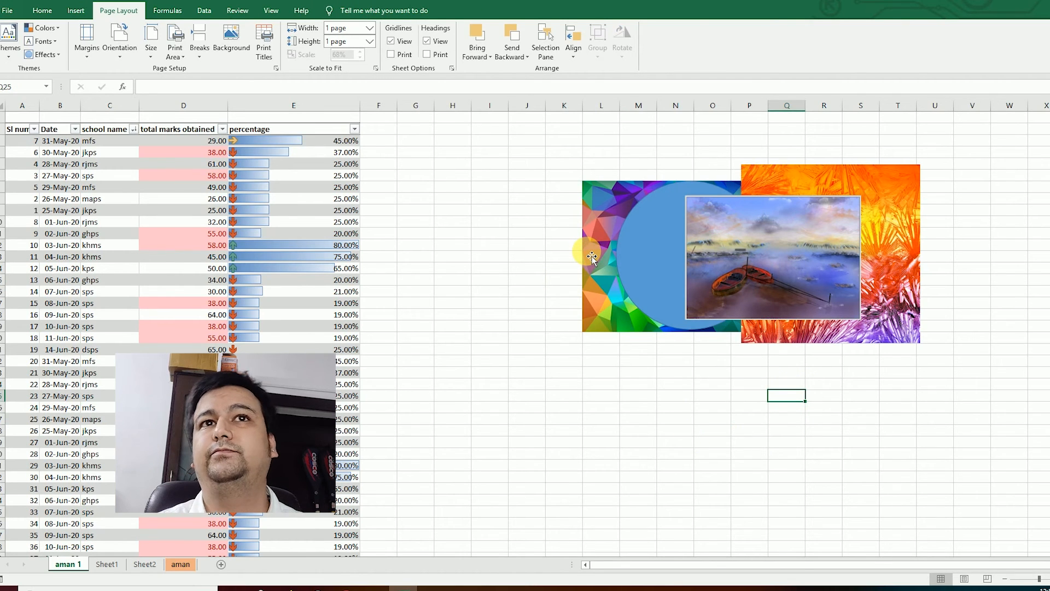
pyautogui.click(900, 464)
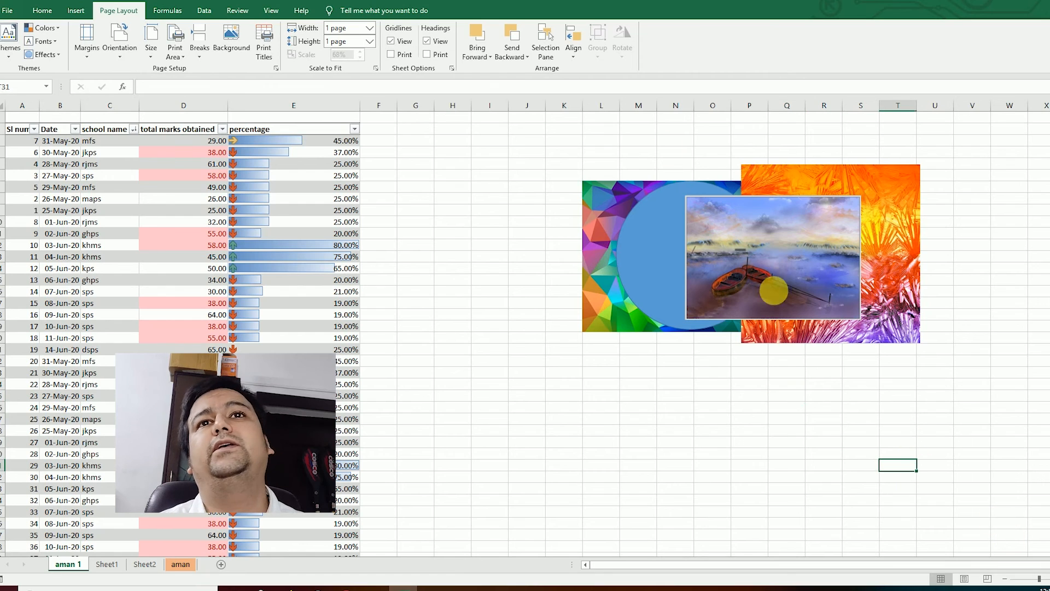
# - Try to select the overlapping pictures and circle by marking the cell area around them, and nudge the boat picture slightly
pyautogui.click(671, 233)
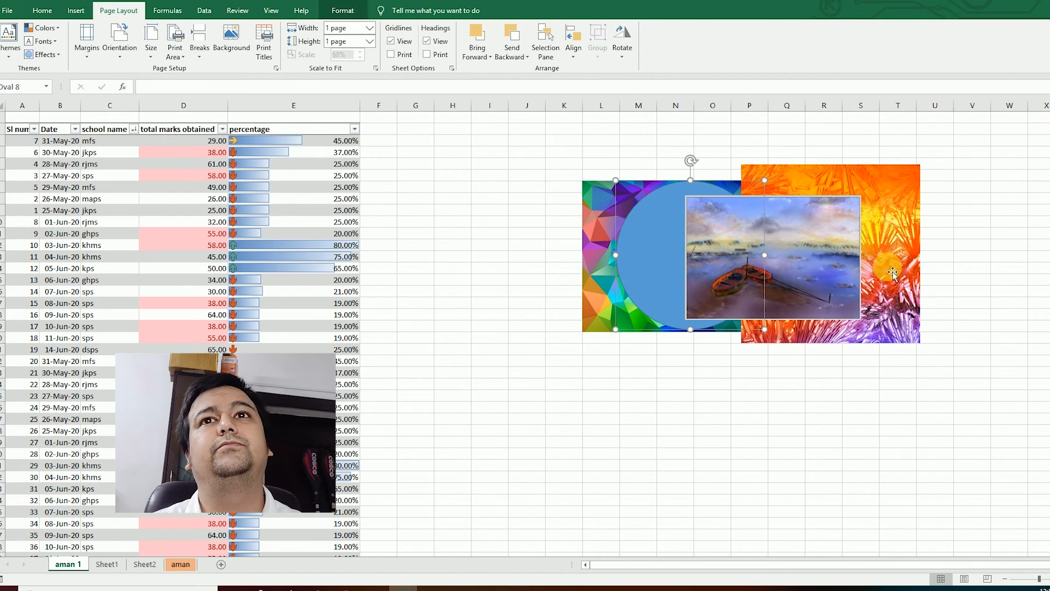
pyautogui.click(1009, 245)
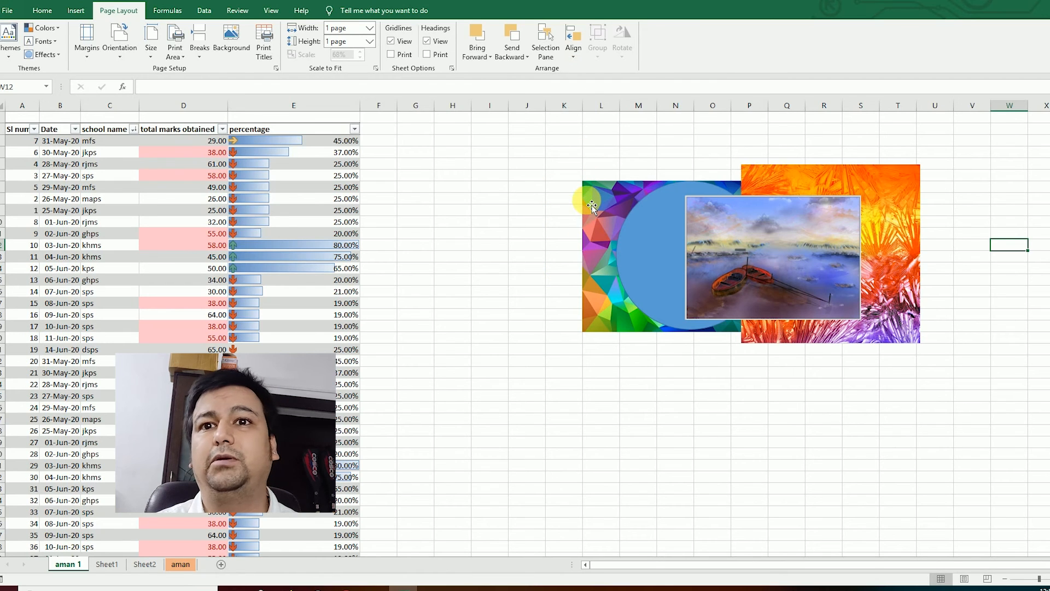
pyautogui.moveTo(563, 144); pyautogui.dragTo(1006, 386)
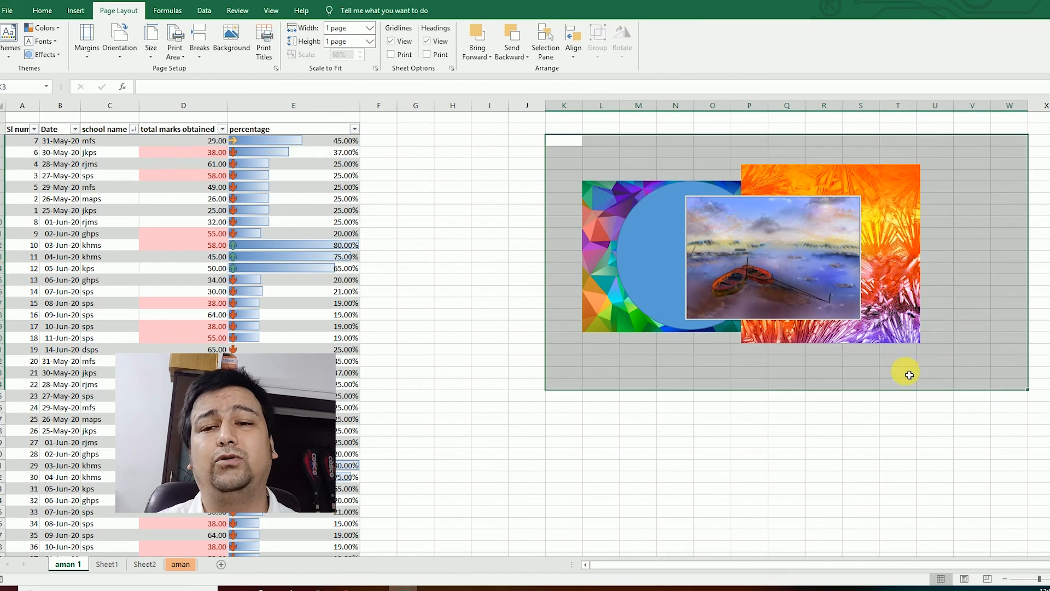
pyautogui.click(971, 417)
pyautogui.moveTo(702, 217)
pyautogui.mouseDown()
pyautogui.moveTo(746, 223)
pyautogui.moveTo(690, 212)
pyautogui.mouseUp()
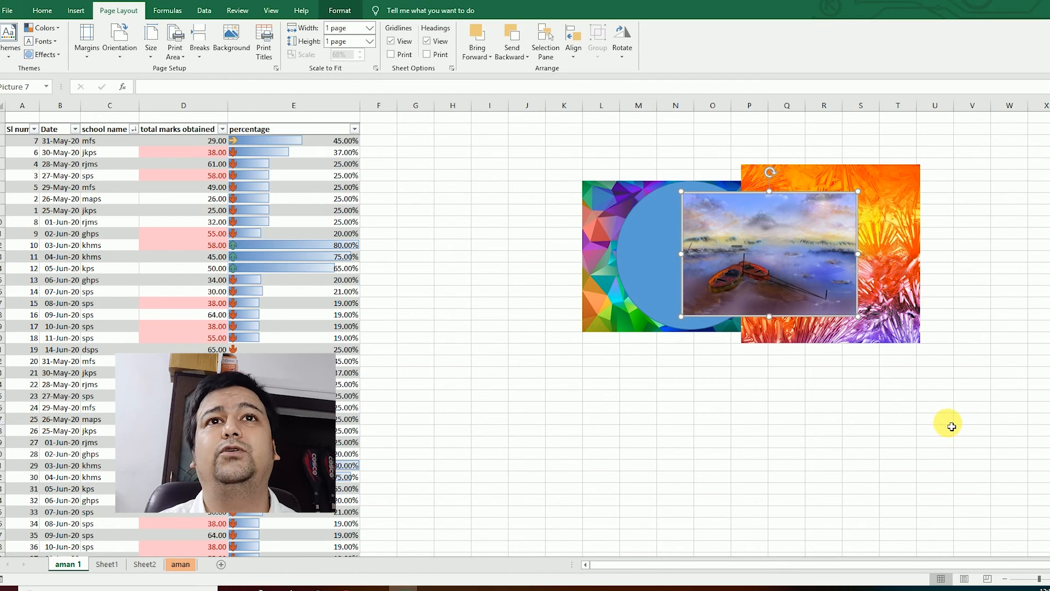
pyautogui.click(947, 399)
# - Select all three pictures and the circle together and move them toward the table to start at column I
pyautogui.click(645, 218)
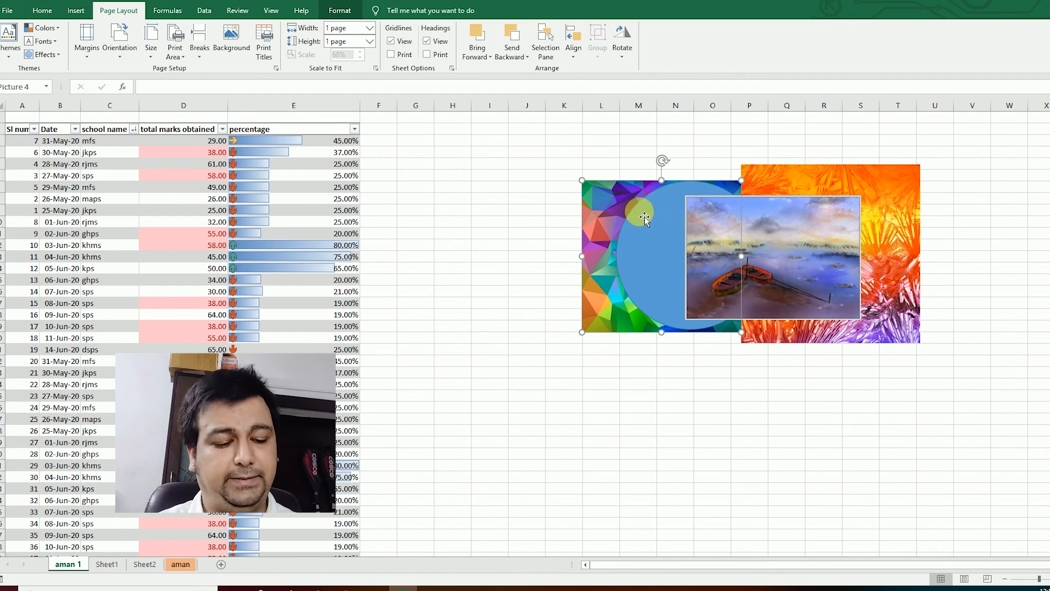
pyautogui.keyDown('ctrl'); pyautogui.click(652, 216); pyautogui.keyUp('ctrl')
pyautogui.keyDown('ctrl'); pyautogui.click(722, 221); pyautogui.keyUp('ctrl')
pyautogui.keyDown('ctrl'); pyautogui.click(831, 181); pyautogui.keyUp('ctrl')
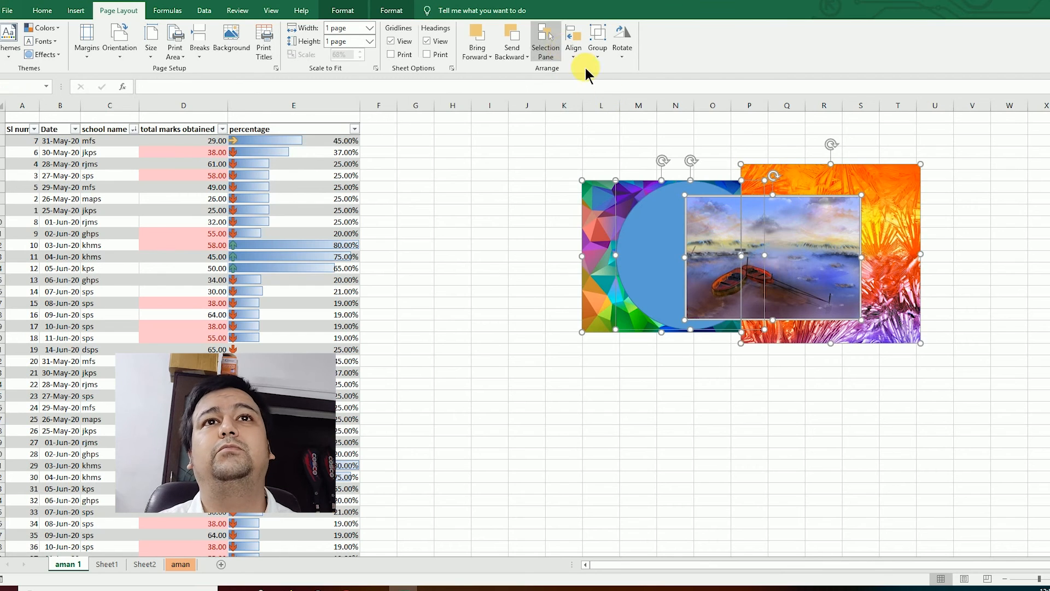
pyautogui.moveTo(796, 264); pyautogui.dragTo(690, 254)
pyautogui.click(969, 351)
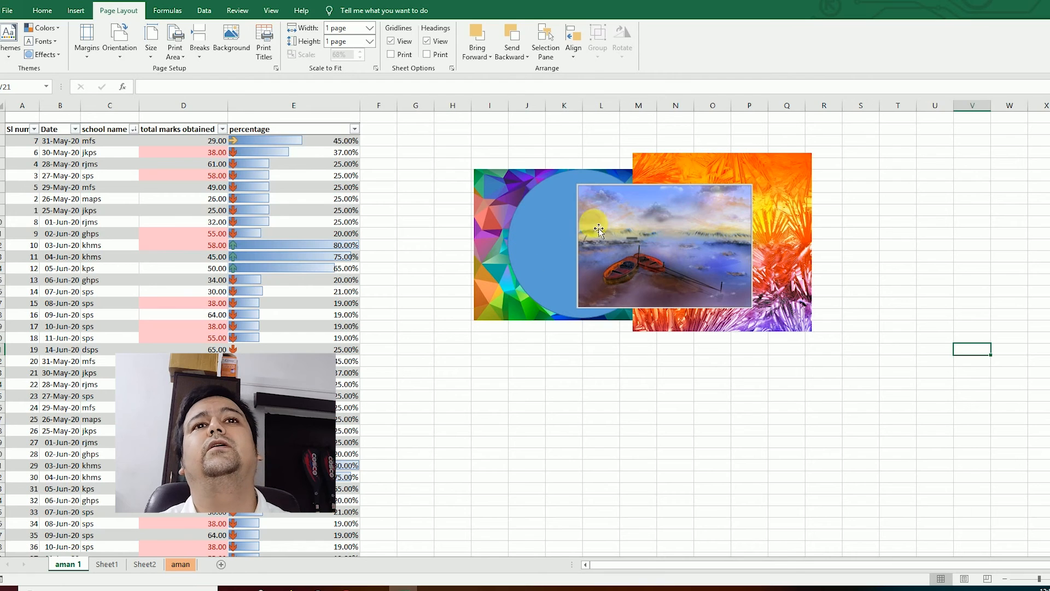
# - Select the orange, boat and geometric pictures together with the circle and group them into one object
pyautogui.click(826, 188)
pyautogui.click(792, 210)
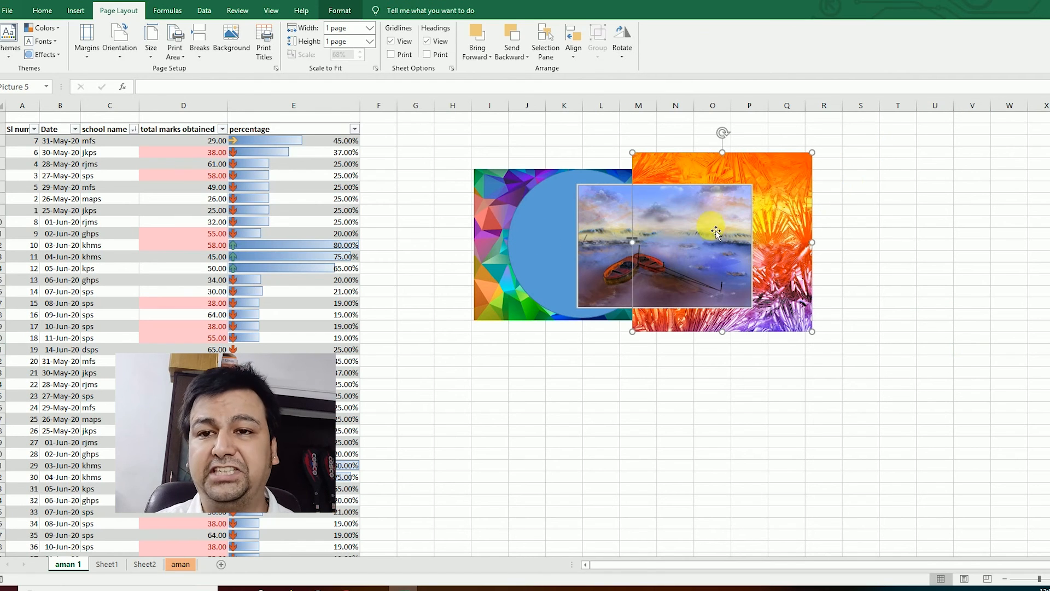
pyautogui.keyDown('ctrl'); pyautogui.click(610, 230); pyautogui.keyUp('ctrl')
pyautogui.keyDown('ctrl'); pyautogui.click(563, 202); pyautogui.keyUp('ctrl')
pyautogui.keyDown('ctrl'); pyautogui.click(502, 186); pyautogui.keyUp('ctrl')
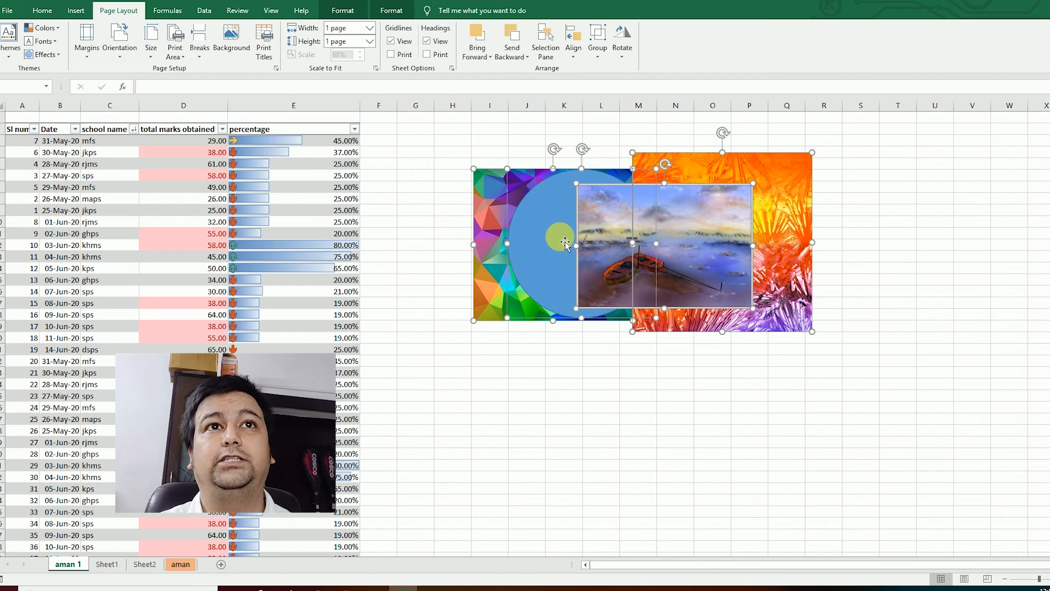
pyautogui.click(599, 54)
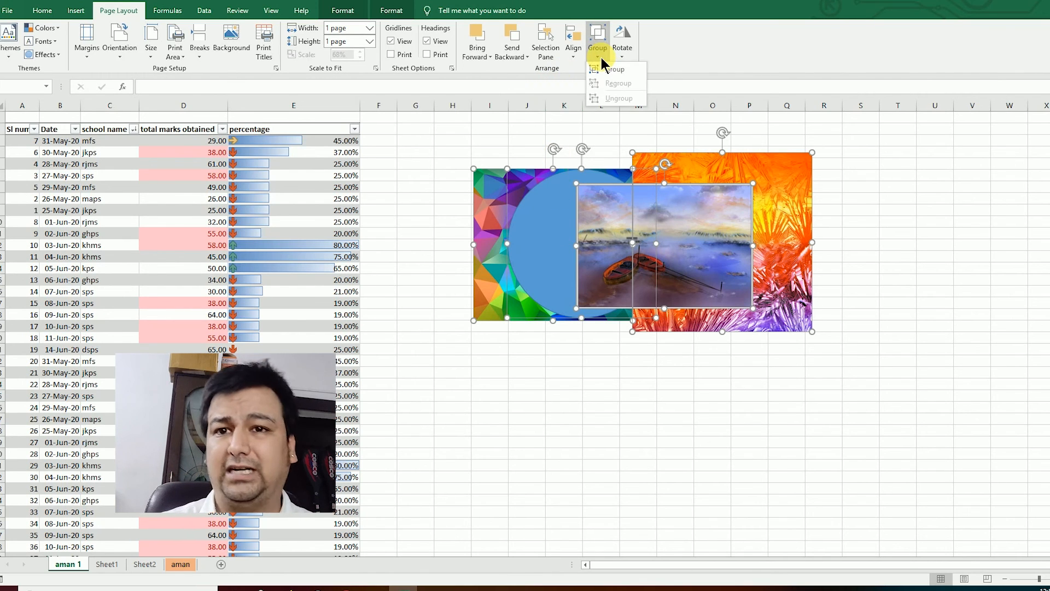
pyautogui.click(616, 67)
pyautogui.click(897, 301)
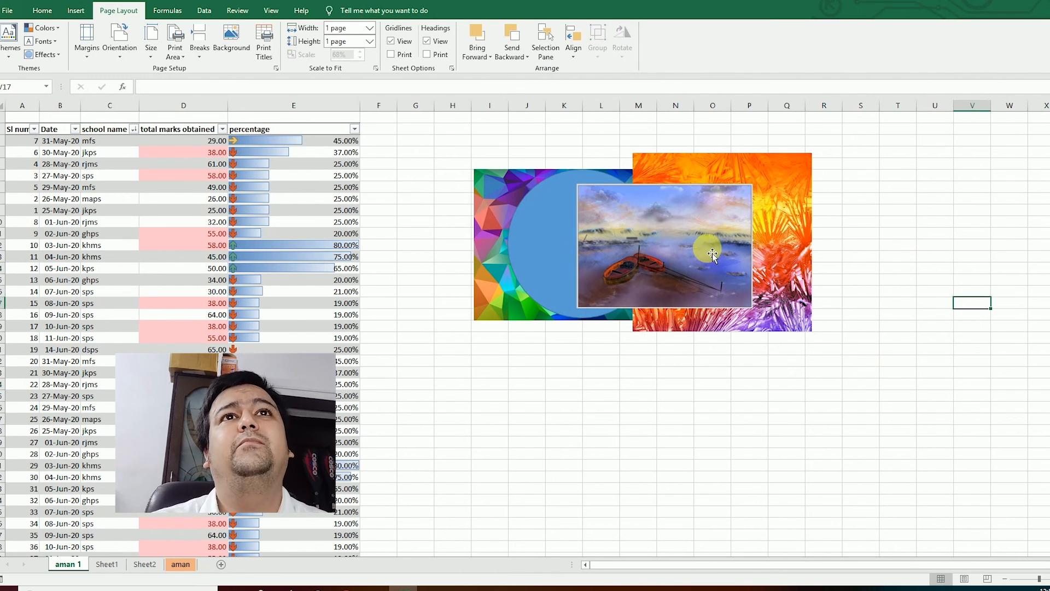
# - Move the grouped object to start at column H and flip it horizontally
pyautogui.moveTo(704, 234); pyautogui.dragTo(676, 199)
pyautogui.click(622, 41)
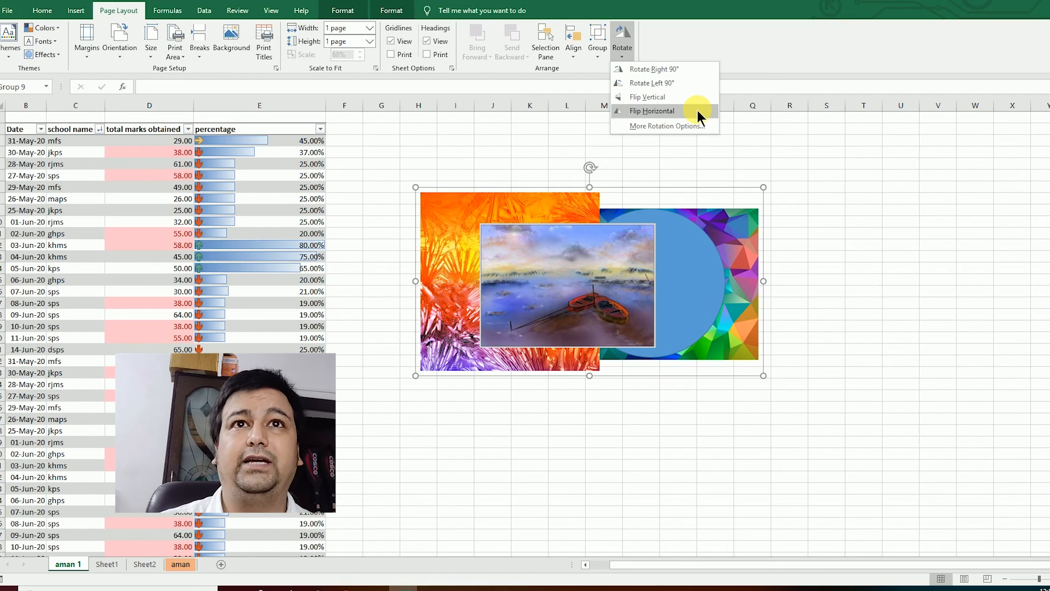
pyautogui.click(698, 110)
# - Set the group's rotation to 32° in the detailed rotation options, and undo the rotation
pyautogui.click(704, 130)
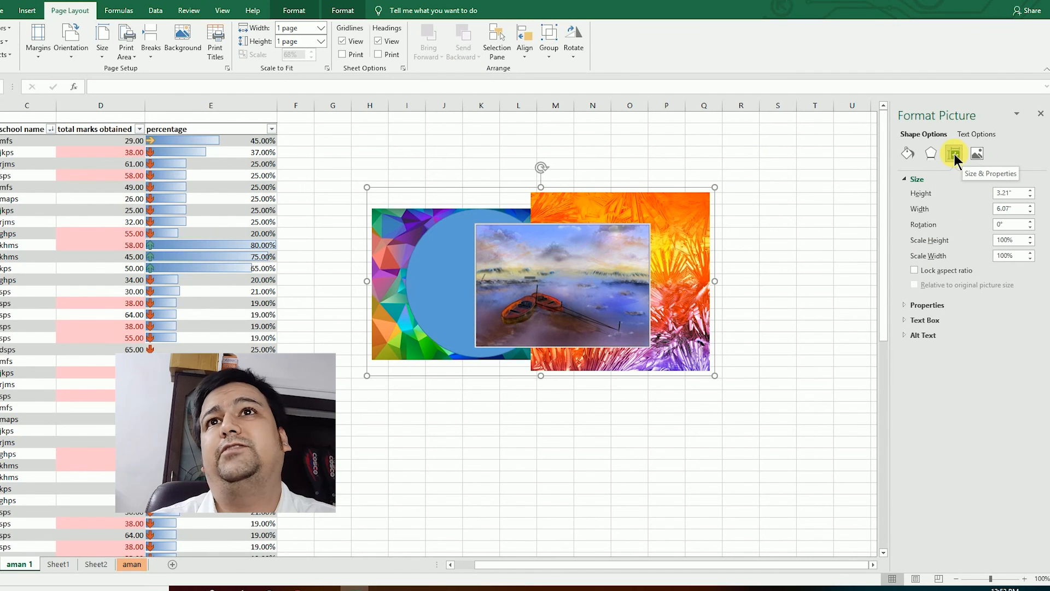
pyautogui.click(1009, 224)
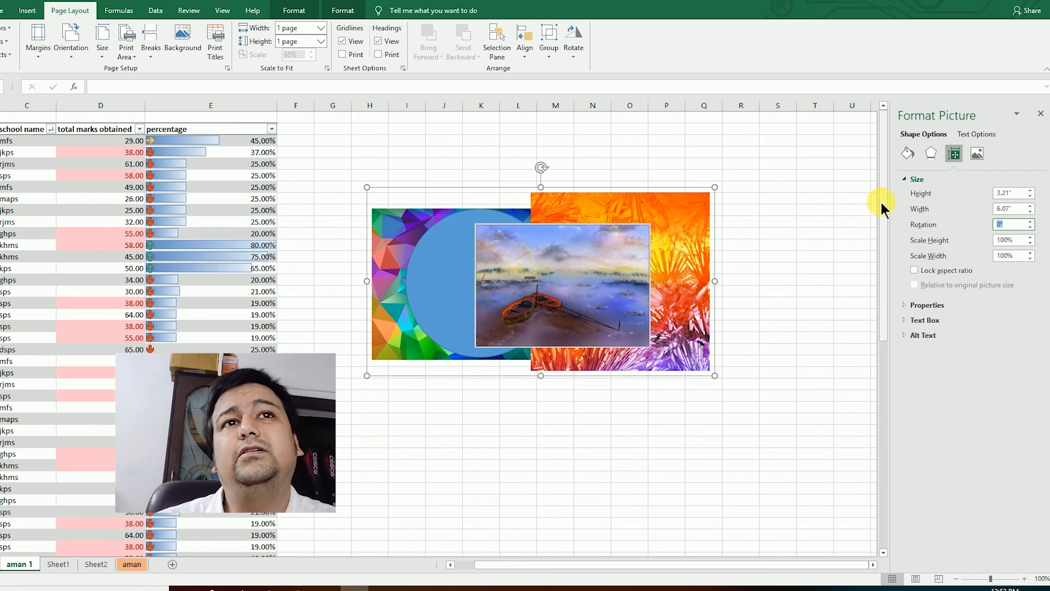
pyautogui.write('32')
pyautogui.press('Return')
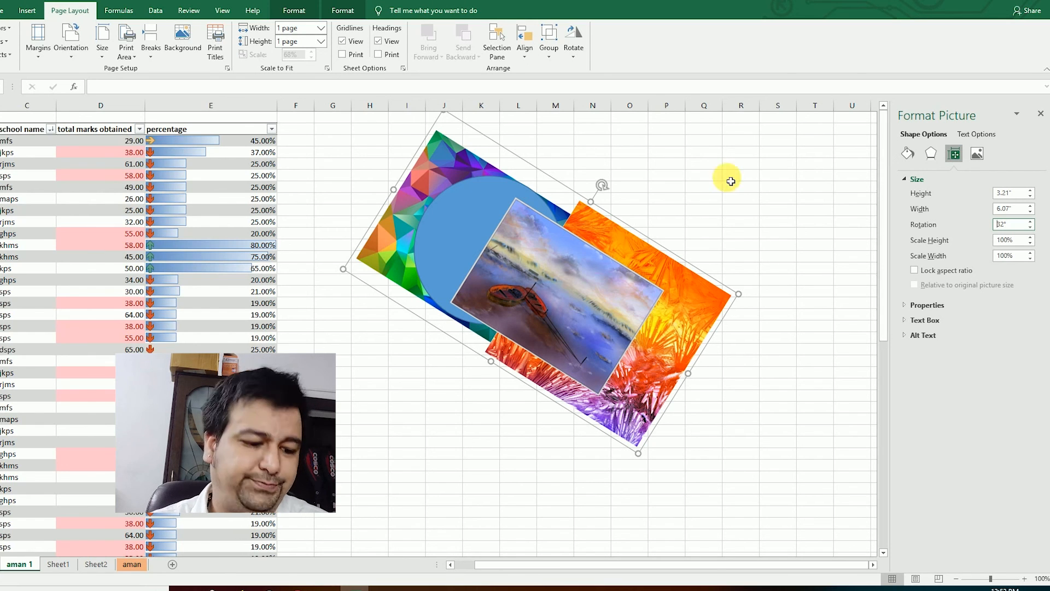
pyautogui.hotkey('ctrl', 'z')
# - Give the boat picture inside the group a picture or texture fill with 25% transparency
pyautogui.click(908, 136)
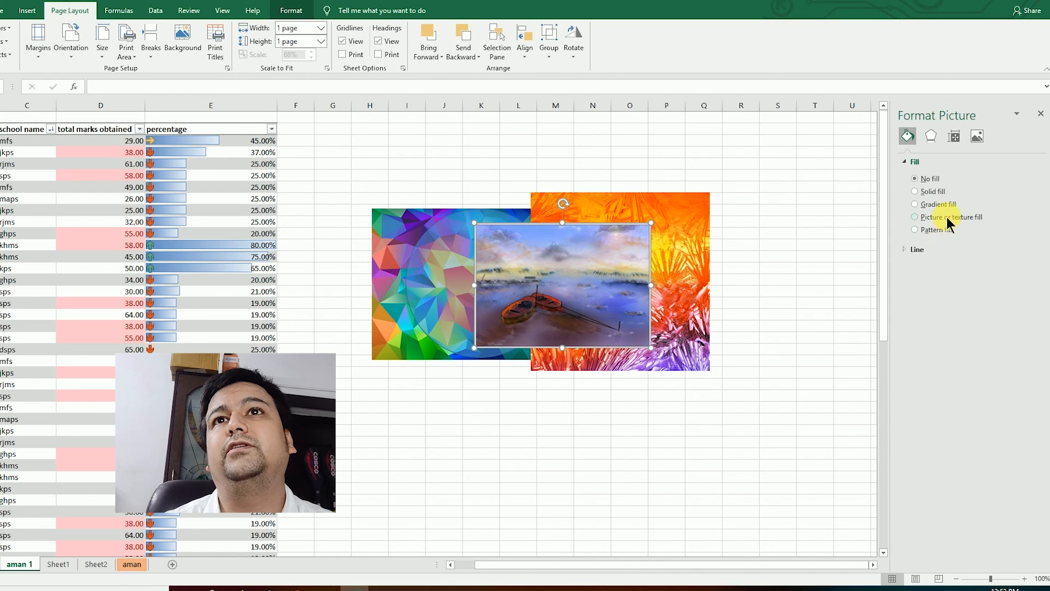
pyautogui.click(903, 254)
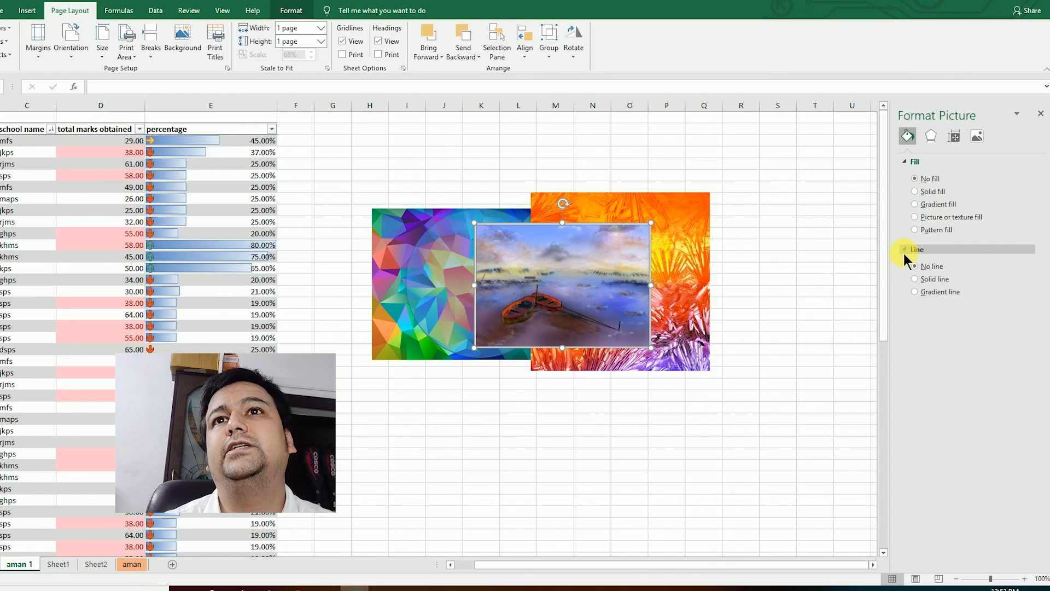
pyautogui.click(916, 216)
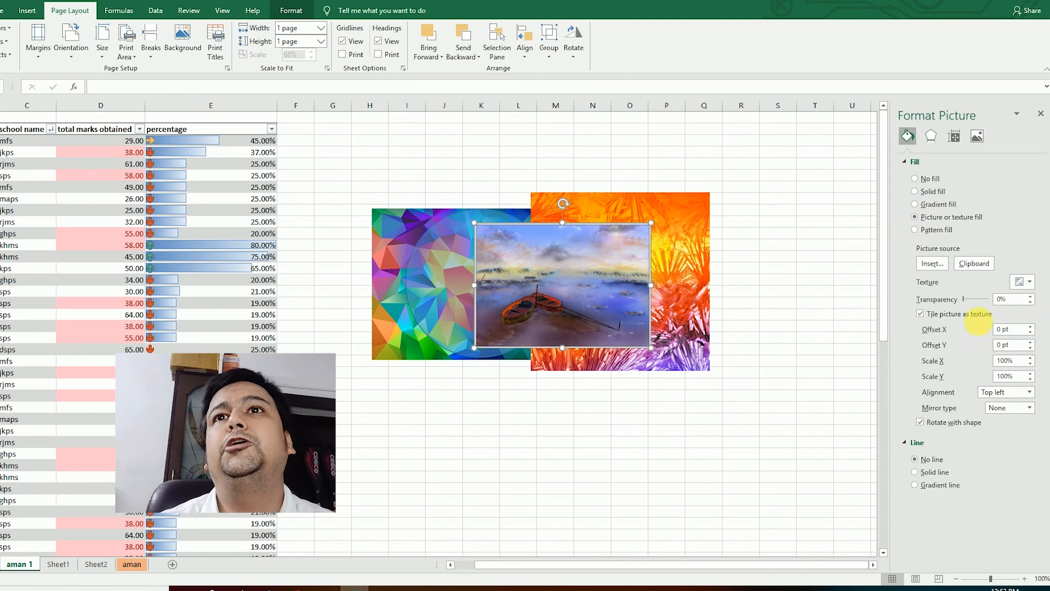
pyautogui.click(965, 299)
pyautogui.press('BackSpace')
pyautogui.press('BackSpace')
pyautogui.write('25')
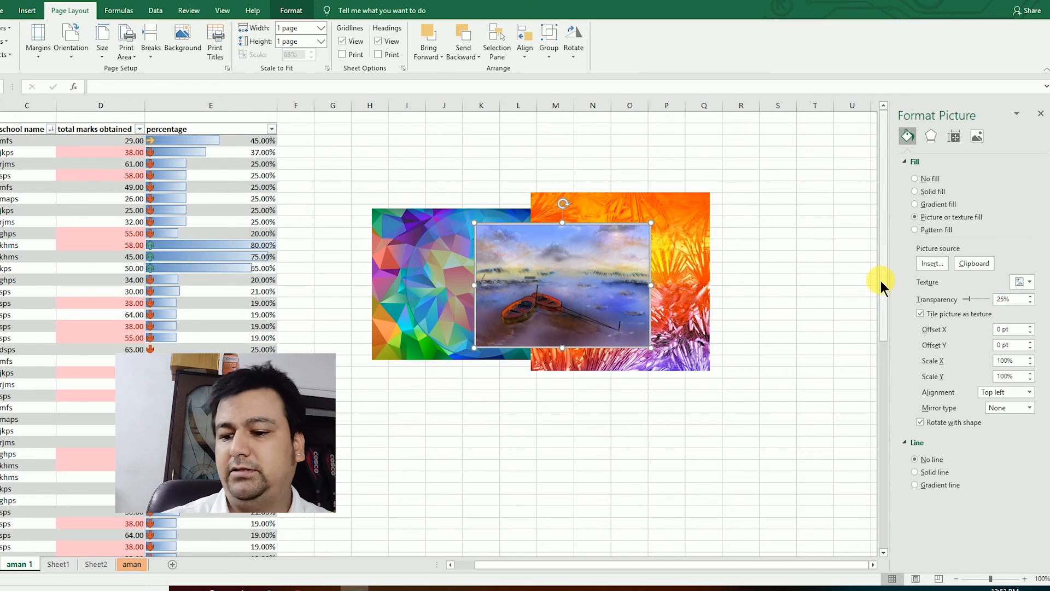
pyautogui.click(807, 285)
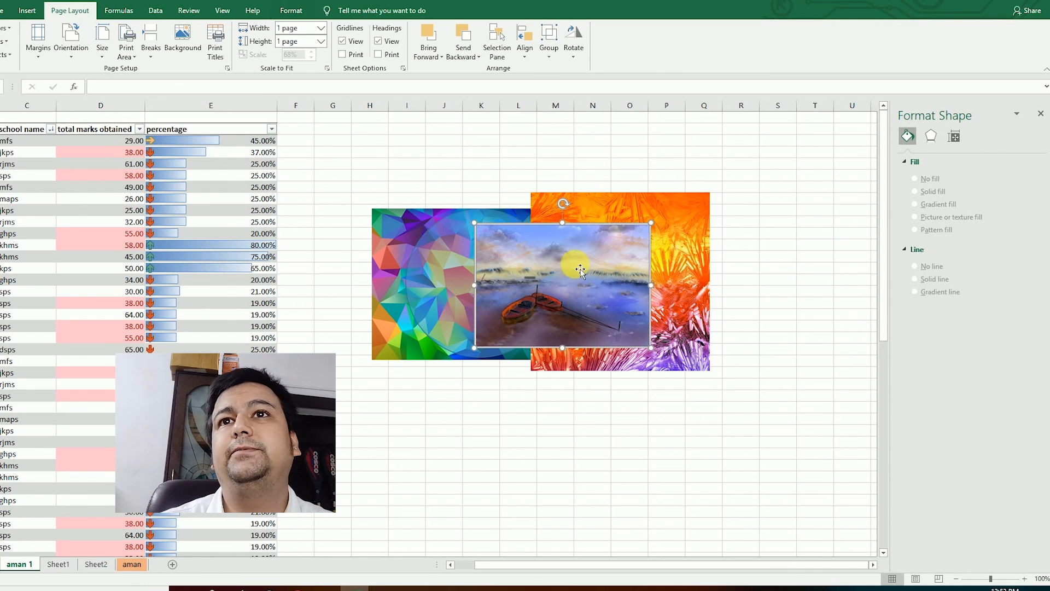
# - Fill the circle inside the group with the light blue water droplets texture
pyautogui.click(457, 270)
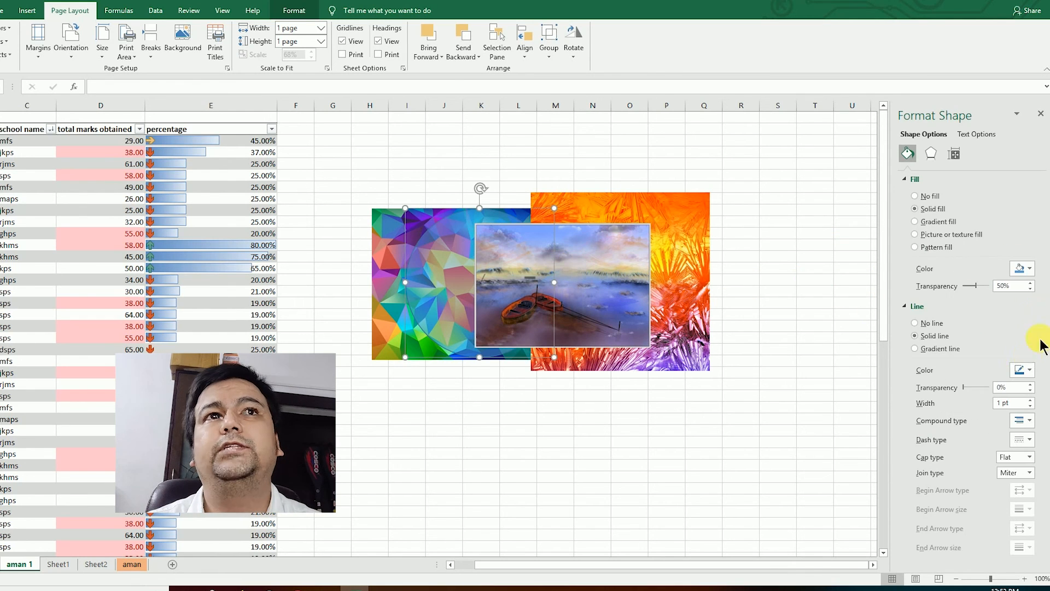
pyautogui.click(940, 237)
pyautogui.click(1020, 301)
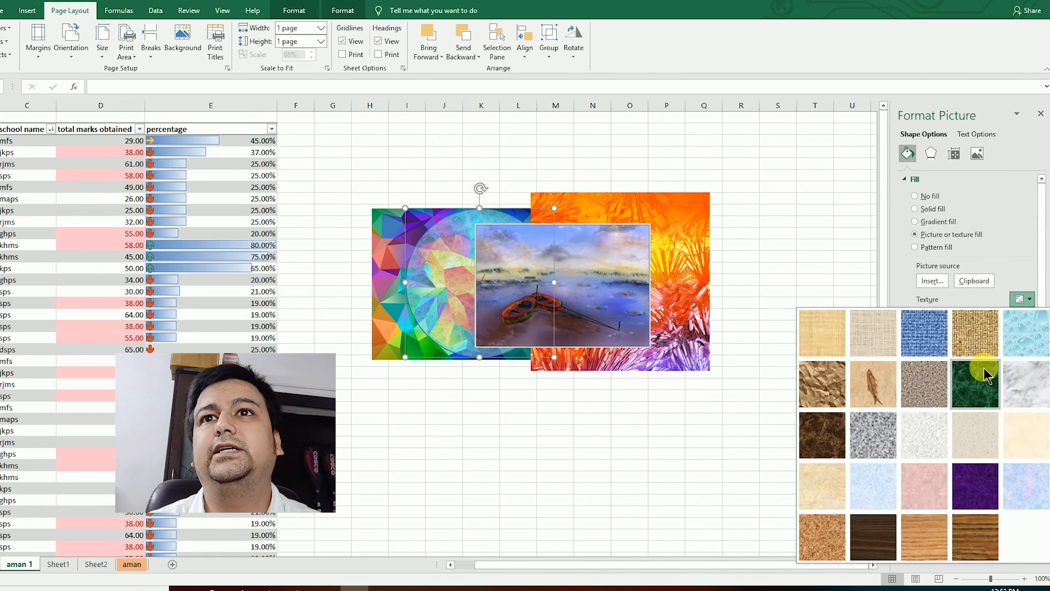
pyautogui.click(1034, 331)
pyautogui.click(734, 199)
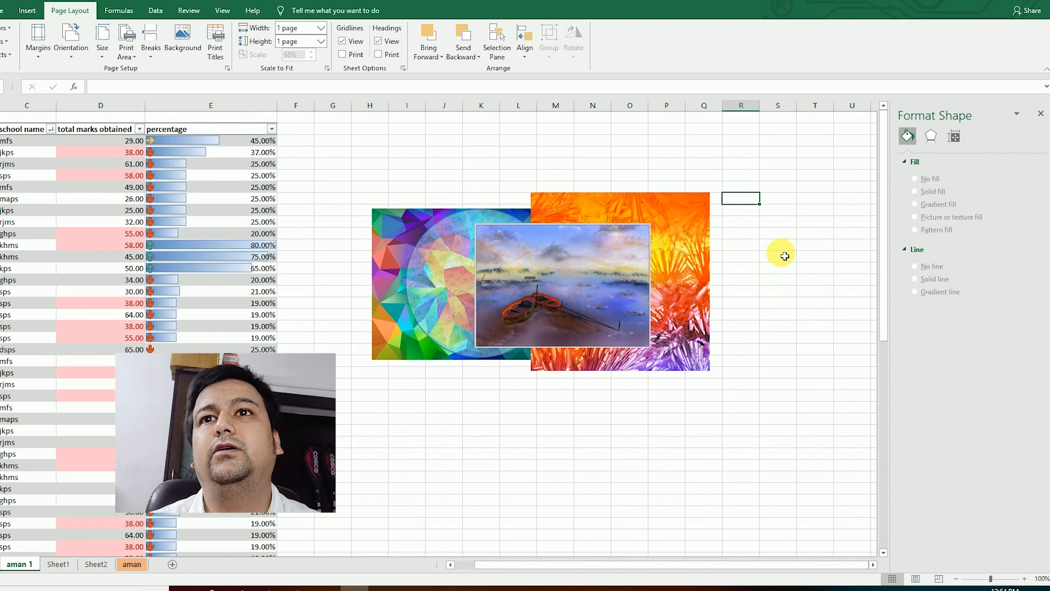
pyautogui.click(611, 277)
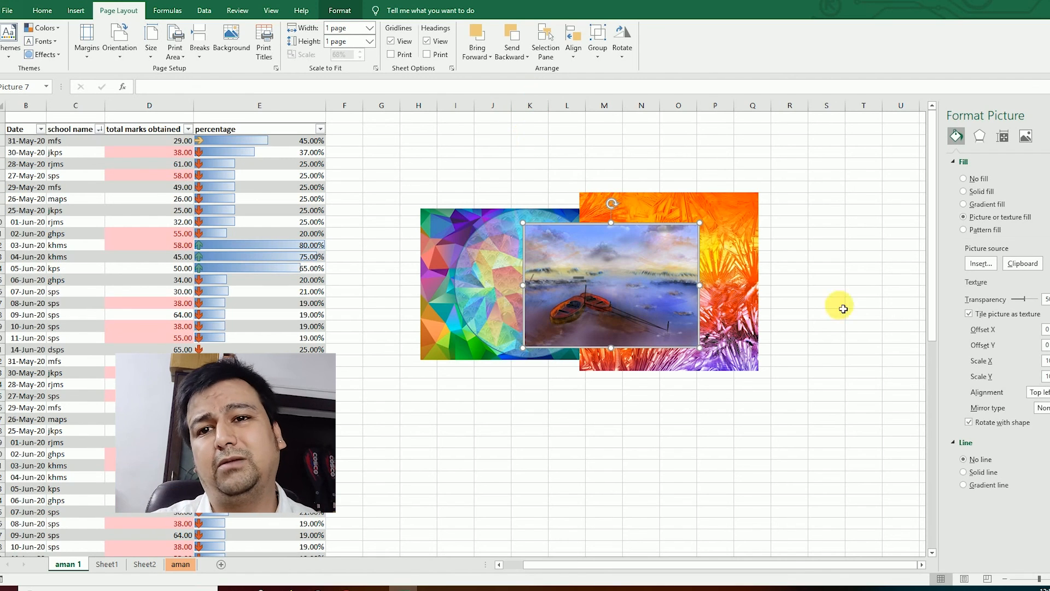
pyautogui.click(797, 301)
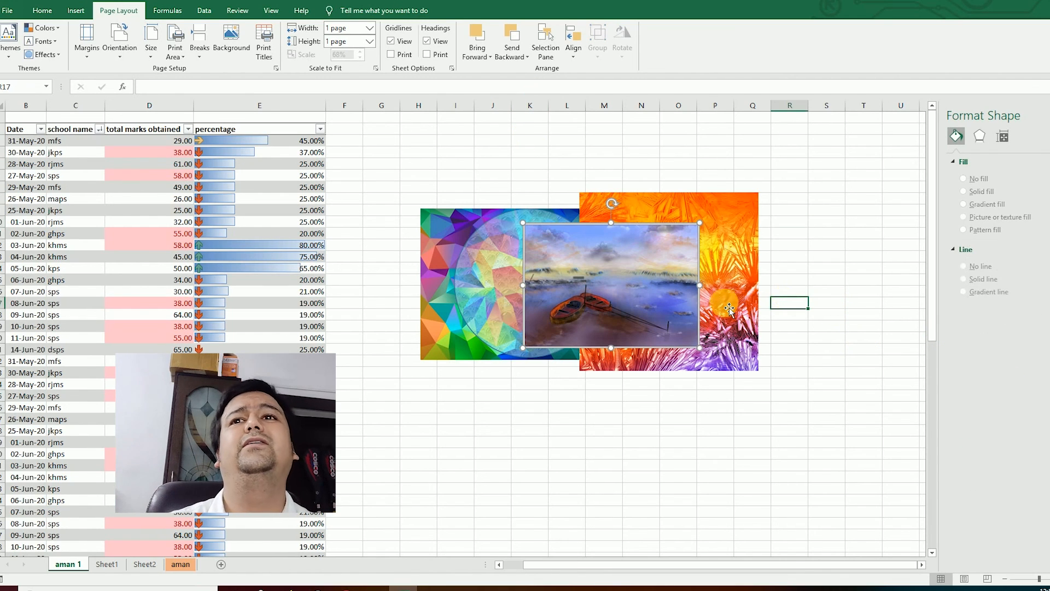